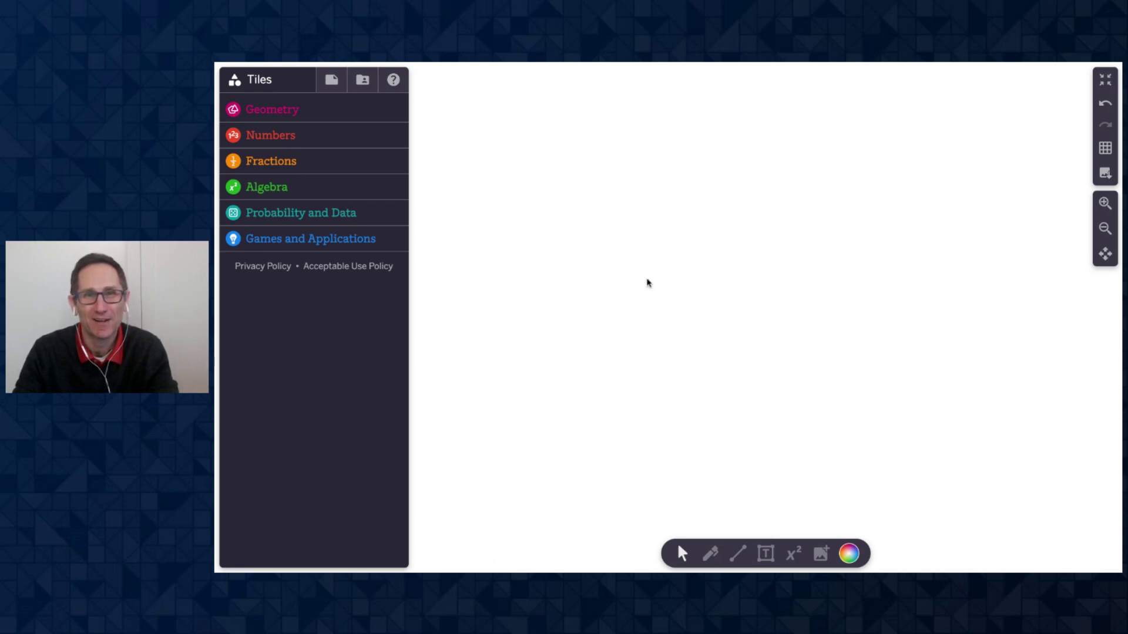
# Step: Join orange, blue and green linking cubes from Numbers into a three-cube stick
pyautogui.click(262, 135)
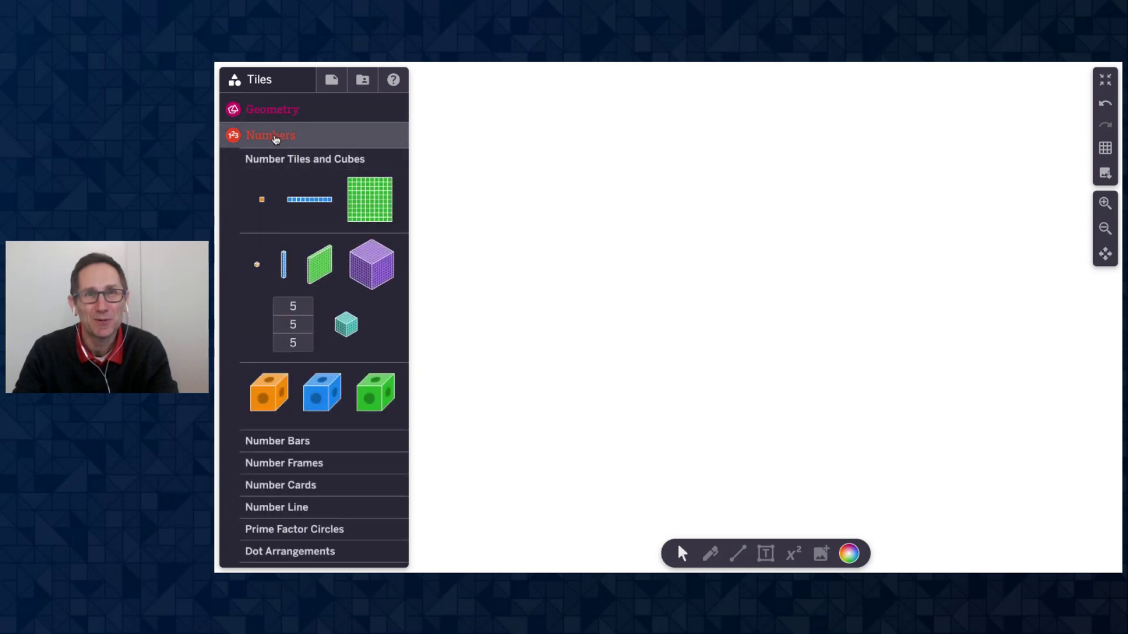
pyautogui.moveTo(270, 401); pyautogui.dragTo(588, 283)
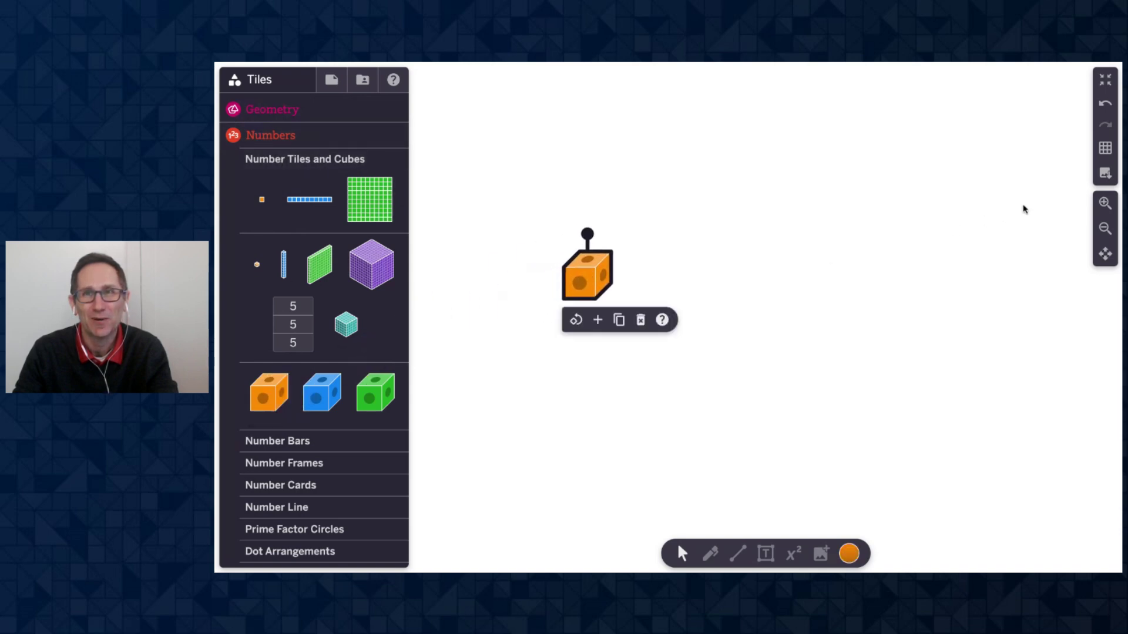
pyautogui.click(1105, 203)
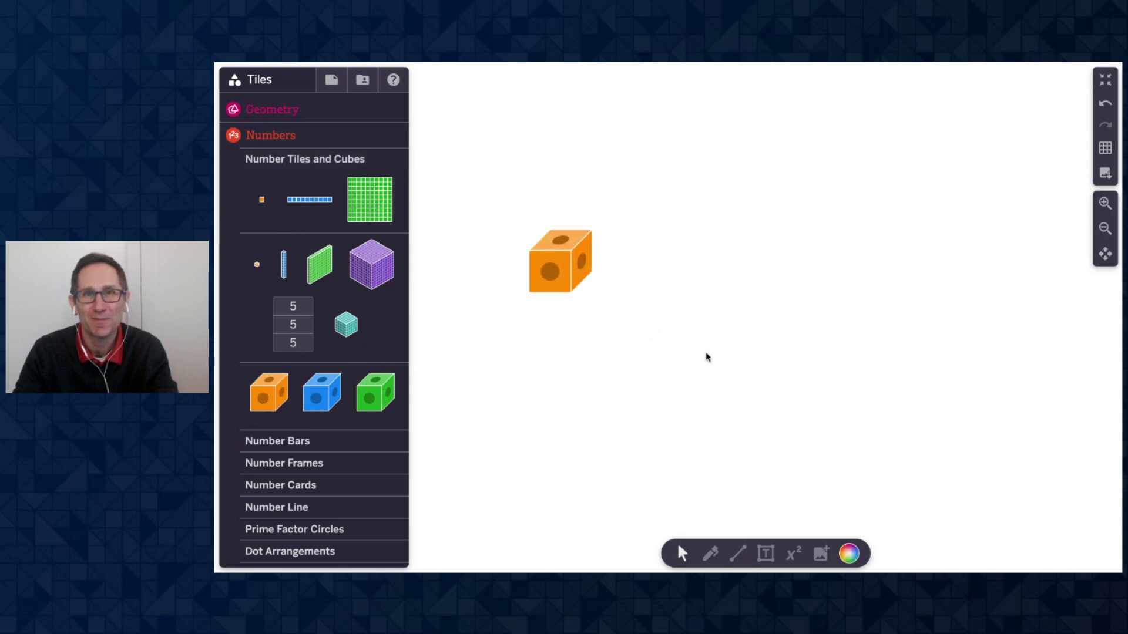
pyautogui.moveTo(322, 392); pyautogui.dragTo(602, 265)
pyautogui.moveTo(377, 400); pyautogui.dragTo(643, 269)
# Step: Duplicate the three-cube stick and snap the copy onto its end
pyautogui.click(549, 267)
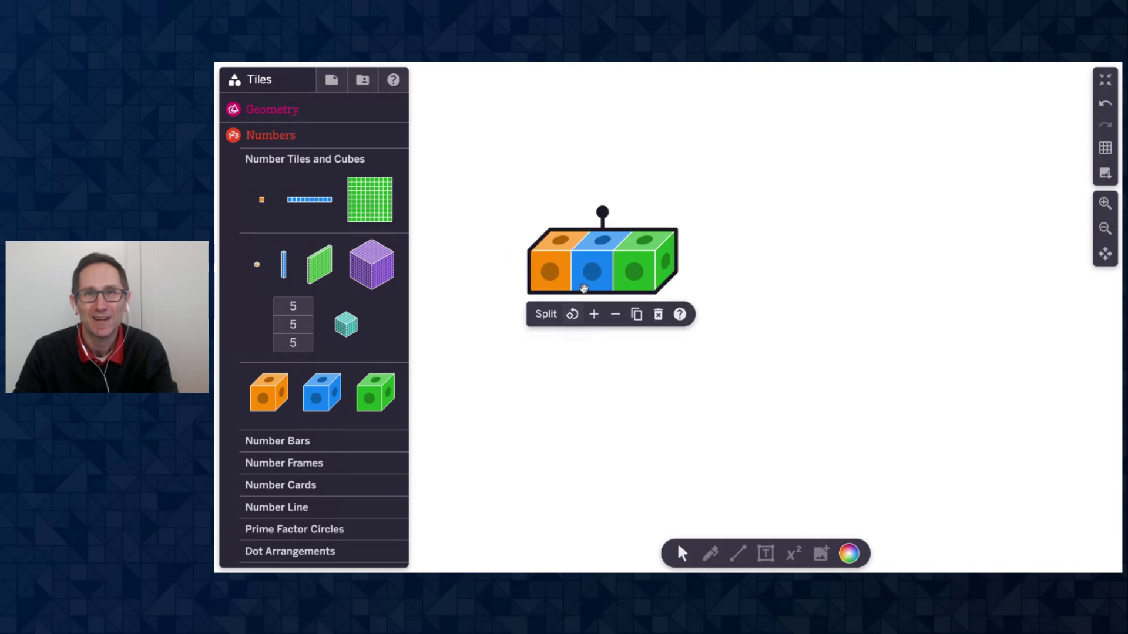
pyautogui.click(636, 314)
pyautogui.moveTo(613, 294); pyautogui.dragTo(646, 279)
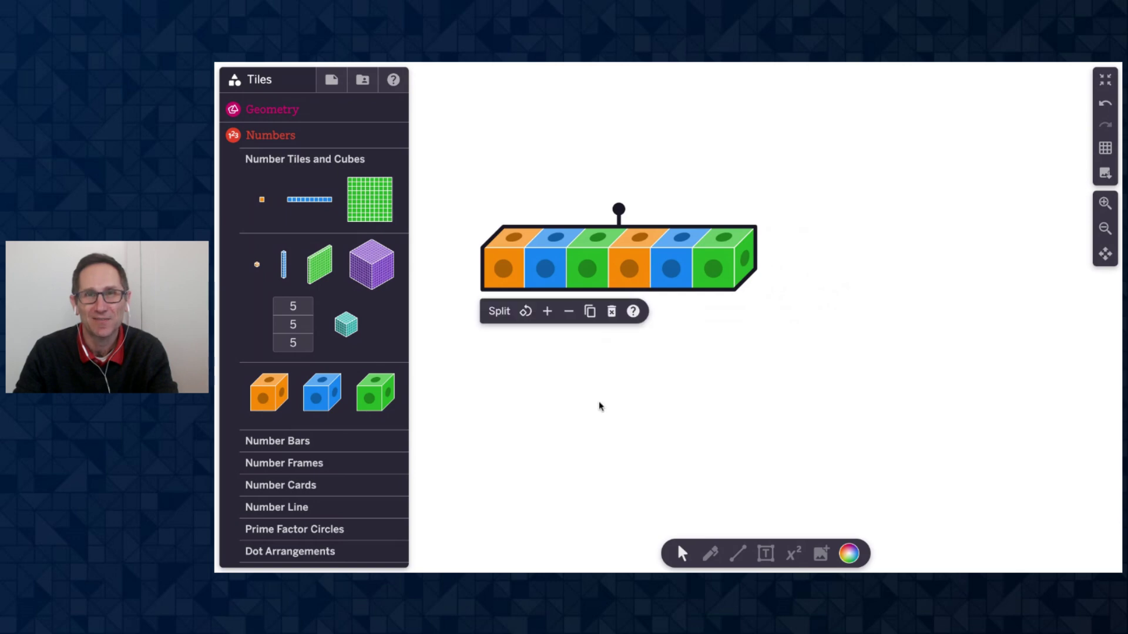
# Step: Lengthen the stick to ten cubes with +, then shrink it back to six with −
pyautogui.click(547, 311)
pyautogui.click(547, 311)
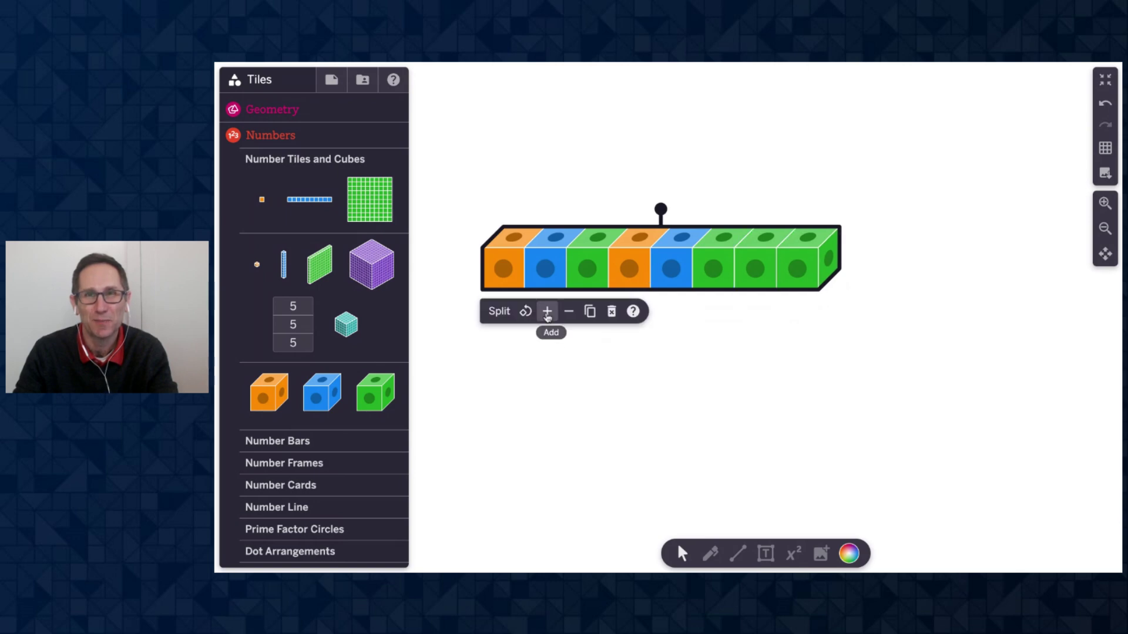
pyautogui.click(547, 311)
pyautogui.click(547, 312)
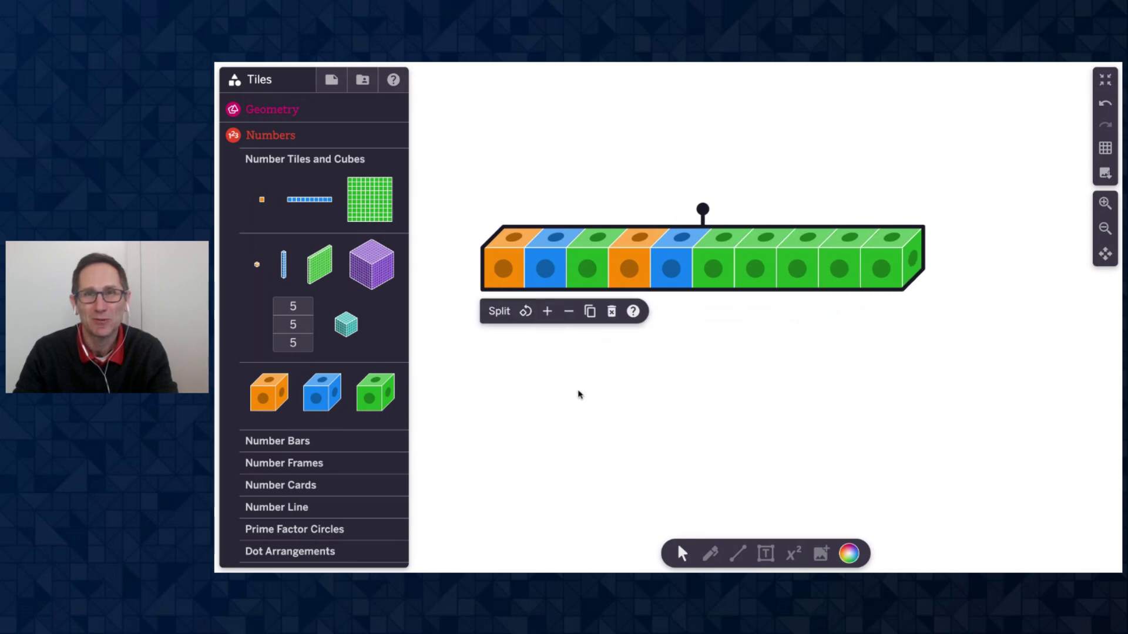
pyautogui.click(570, 312)
pyautogui.click(571, 312)
pyautogui.click(570, 311)
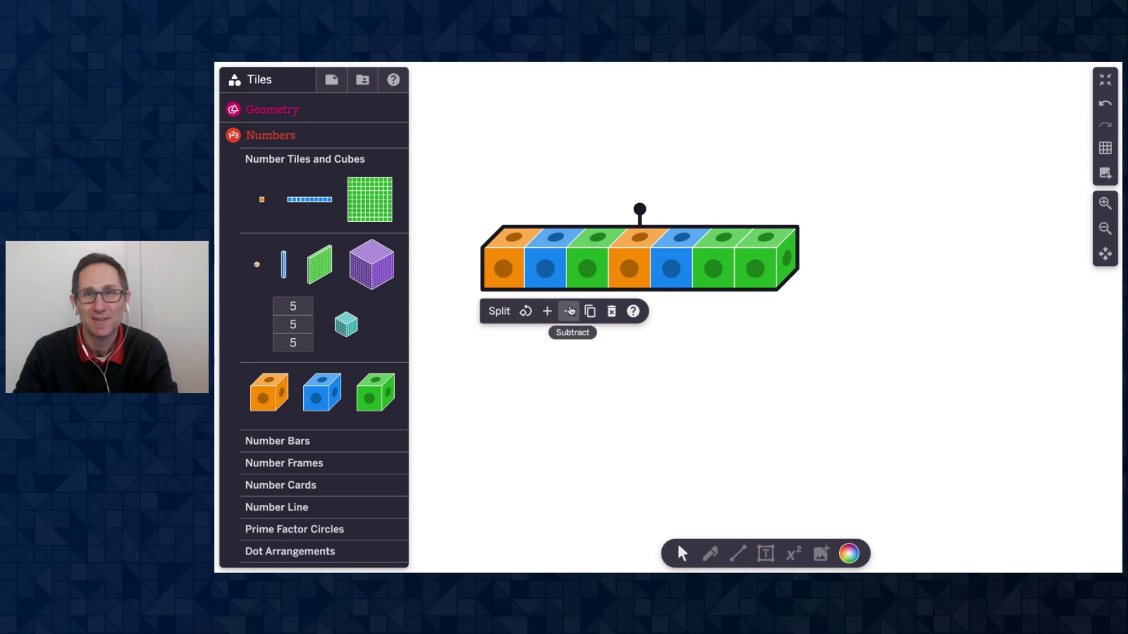
pyautogui.click(570, 311)
pyautogui.click(699, 376)
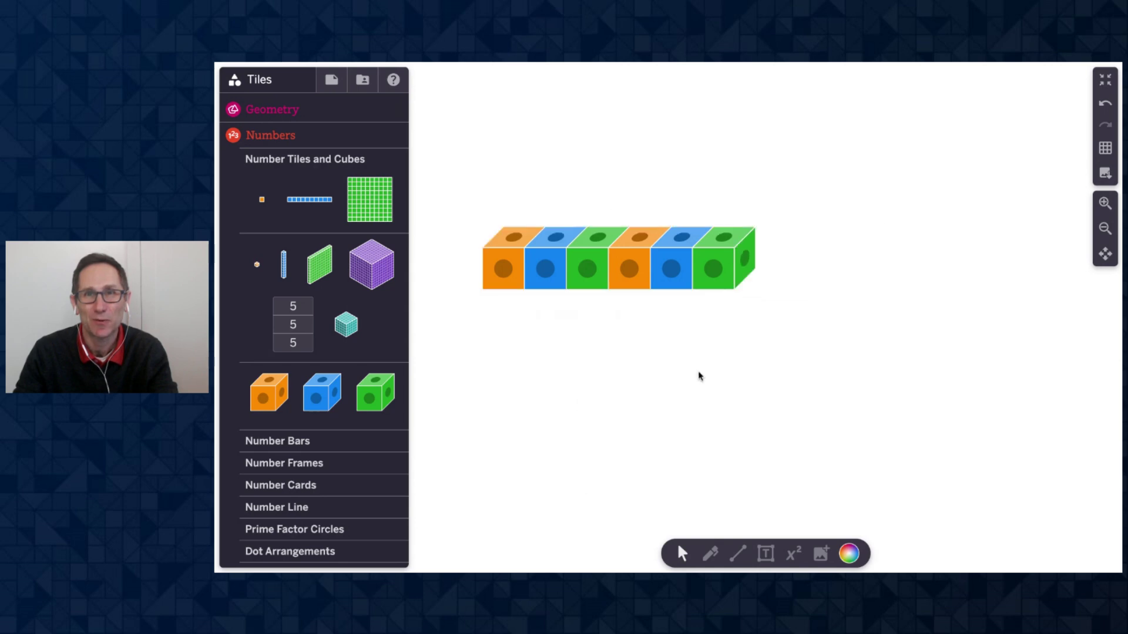
# Step: Rearrange the mixed stick into eight cubes, then rotate it upright and back
pyautogui.click(624, 264)
pyautogui.moveTo(724, 267); pyautogui.dragTo(810, 233)
pyautogui.click(684, 268)
pyautogui.moveTo(685, 269); pyautogui.dragTo(536, 275)
pyautogui.click(806, 240)
pyautogui.moveTo(806, 240); pyautogui.dragTo(755, 265)
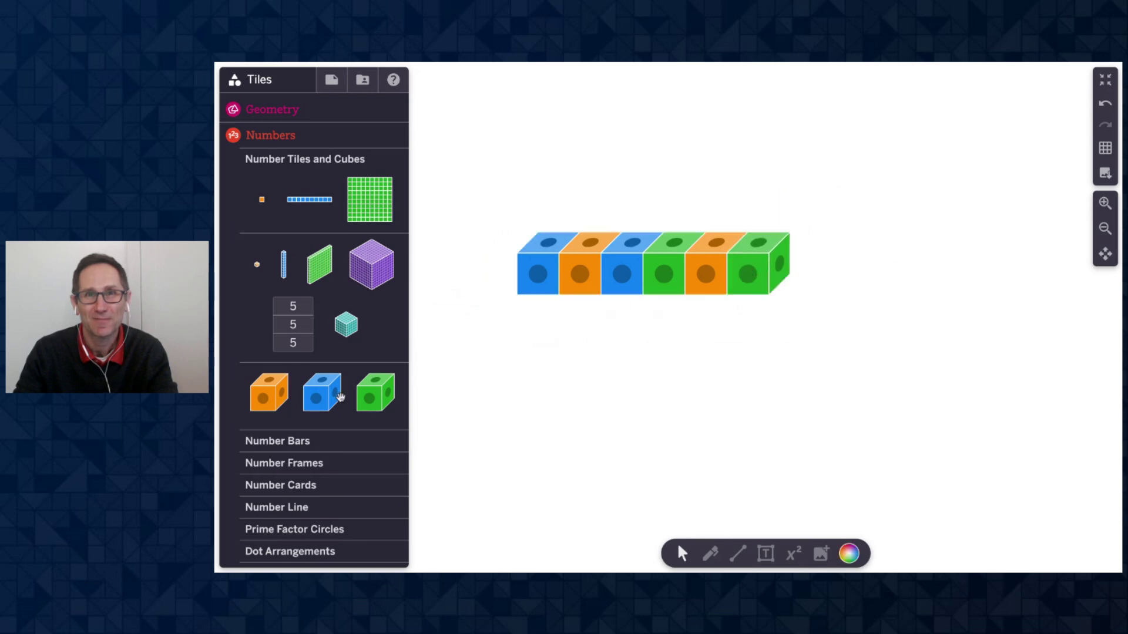
pyautogui.moveTo(339, 396); pyautogui.dragTo(630, 280)
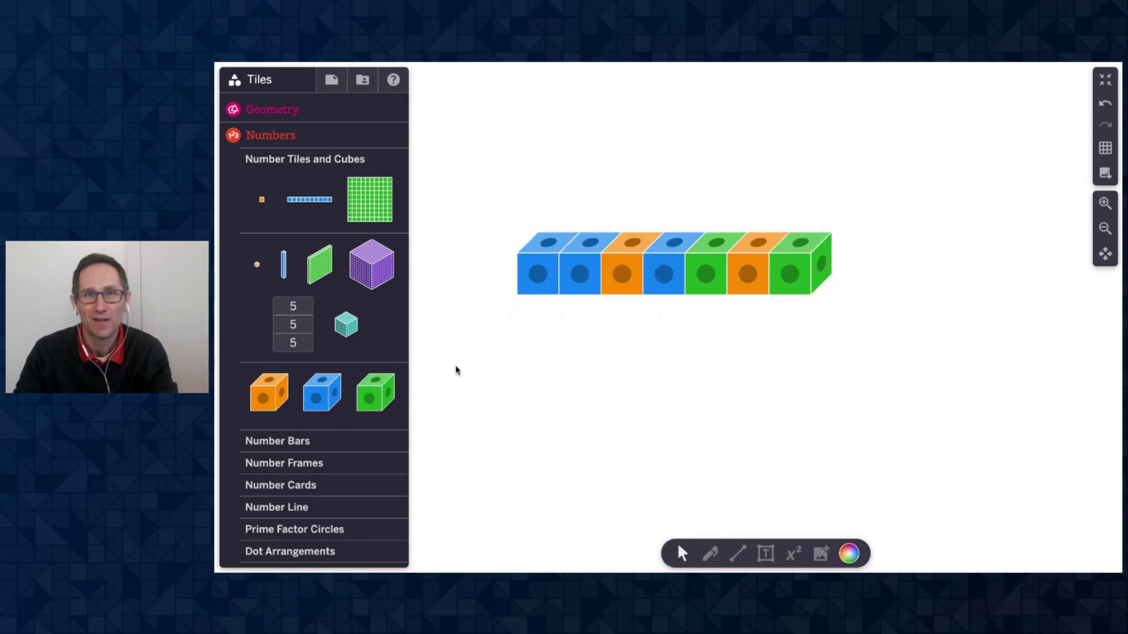
pyautogui.moveTo(378, 392); pyautogui.dragTo(621, 277)
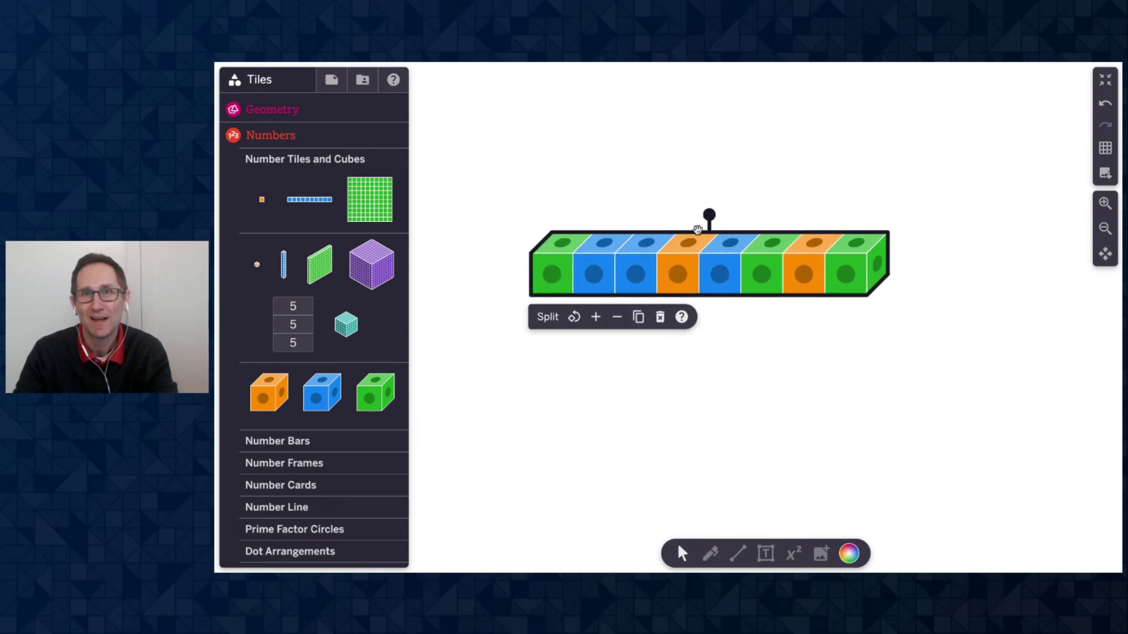
pyautogui.click(584, 325)
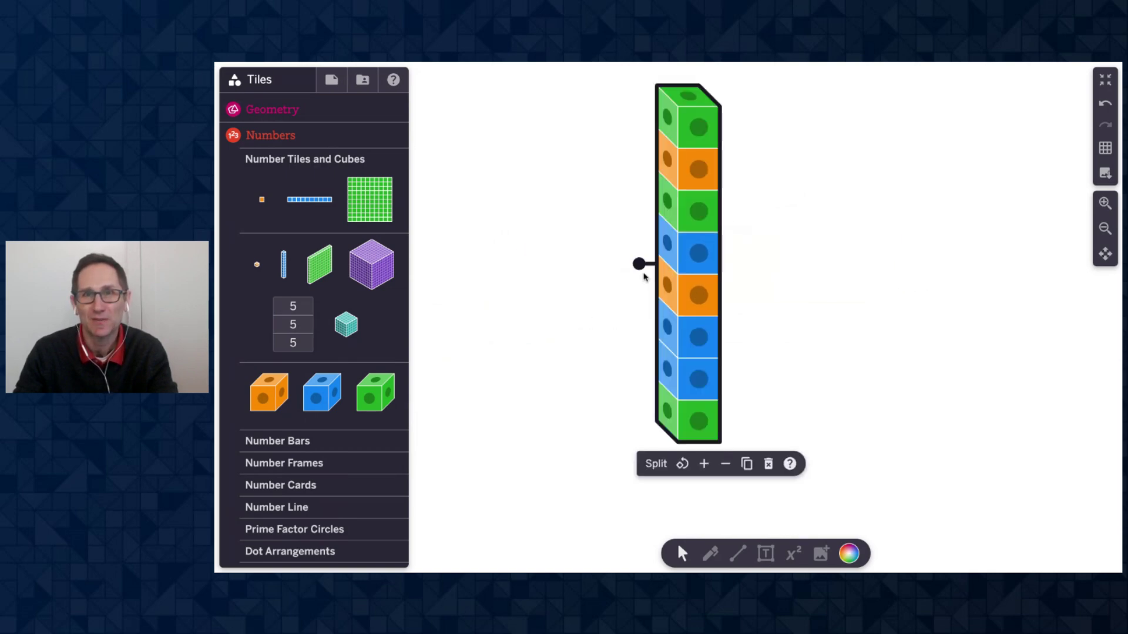
pyautogui.moveTo(642, 271); pyautogui.dragTo(649, 241)
# Step: Build a seven-cube blue stick by adding cubes to a new blue cube
pyautogui.moveTo(329, 394); pyautogui.dragTo(507, 360)
pyautogui.click(546, 403)
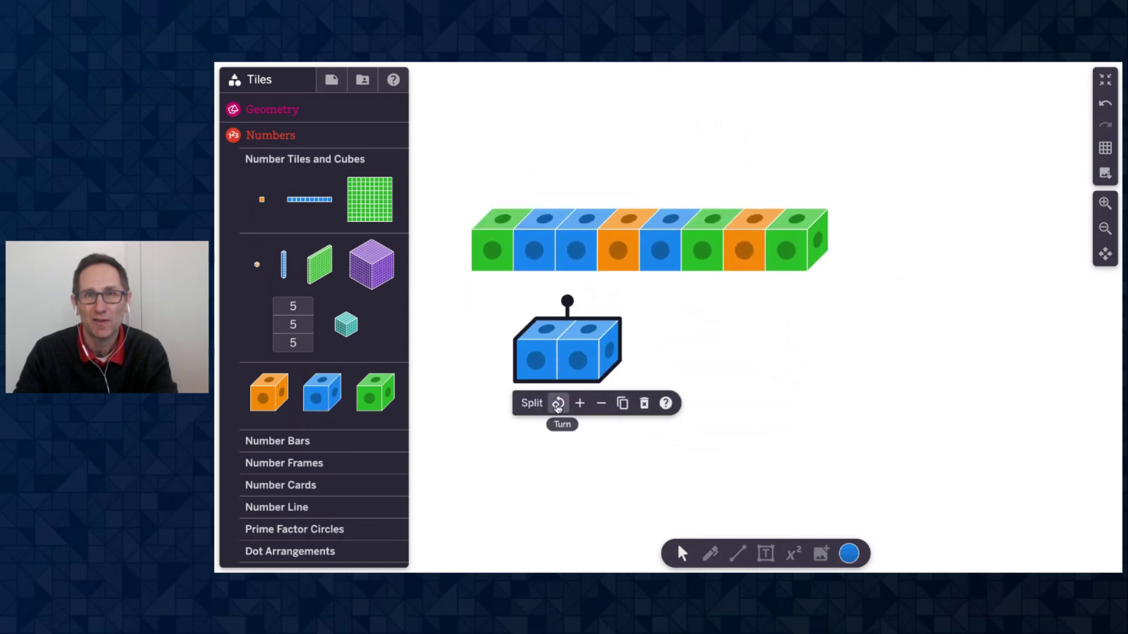
pyautogui.click(580, 406)
pyautogui.click(580, 406)
pyautogui.click(582, 407)
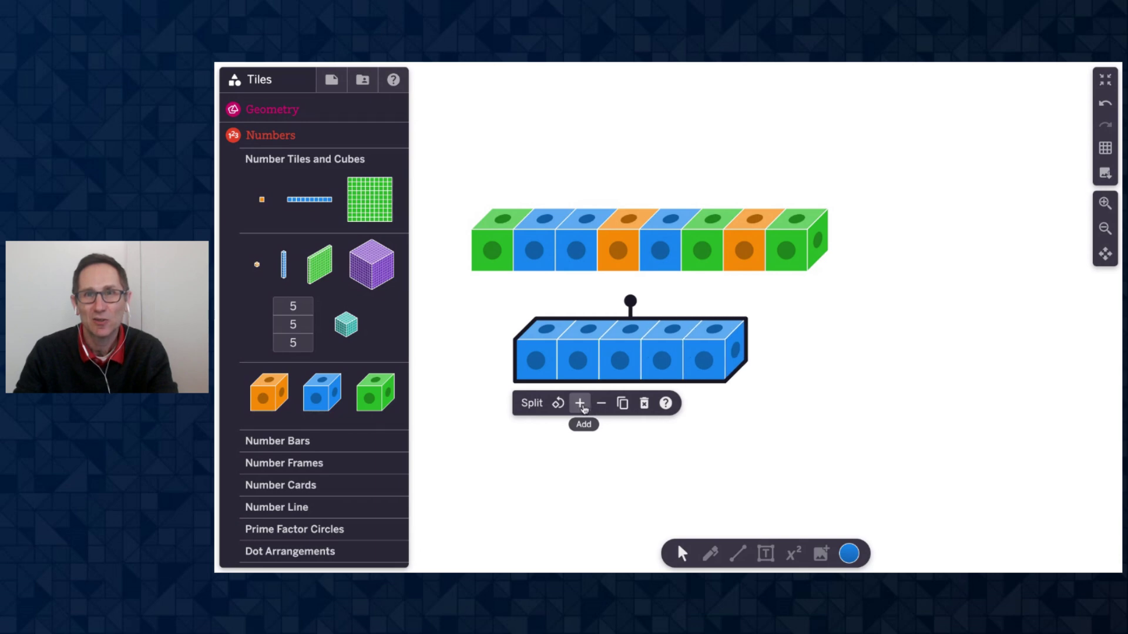
pyautogui.click(584, 408)
pyautogui.click(583, 408)
# Step: Place three separate green cubes below the blue stick
pyautogui.moveTo(376, 394); pyautogui.dragTo(548, 428)
pyautogui.click(376, 403)
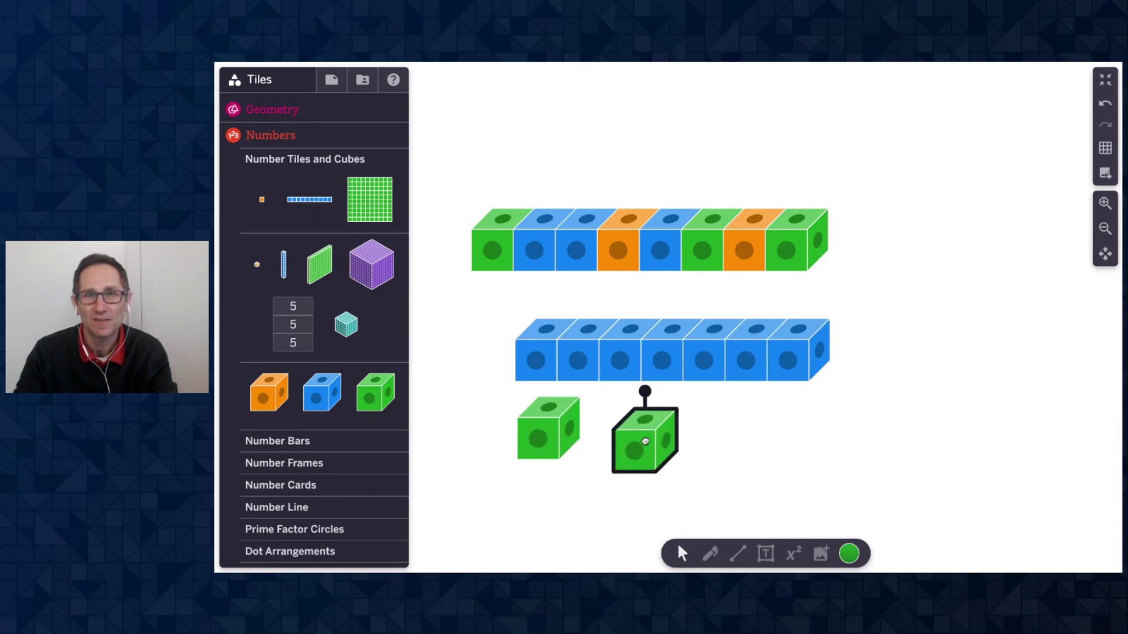
pyautogui.click(376, 403)
# Step: Organize all cubes into rows of ten, then undo joining the rows
pyautogui.moveTo(474, 193); pyautogui.dragTo(860, 455)
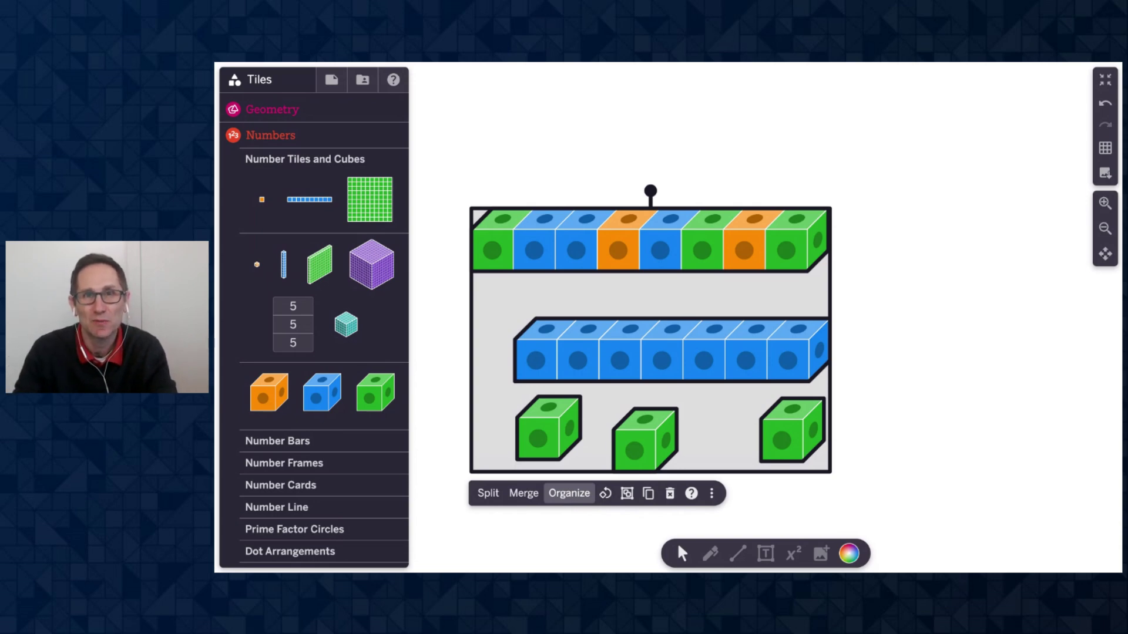
pyautogui.click(570, 494)
pyautogui.moveTo(615, 344); pyautogui.dragTo(684, 366)
pyautogui.click(694, 341)
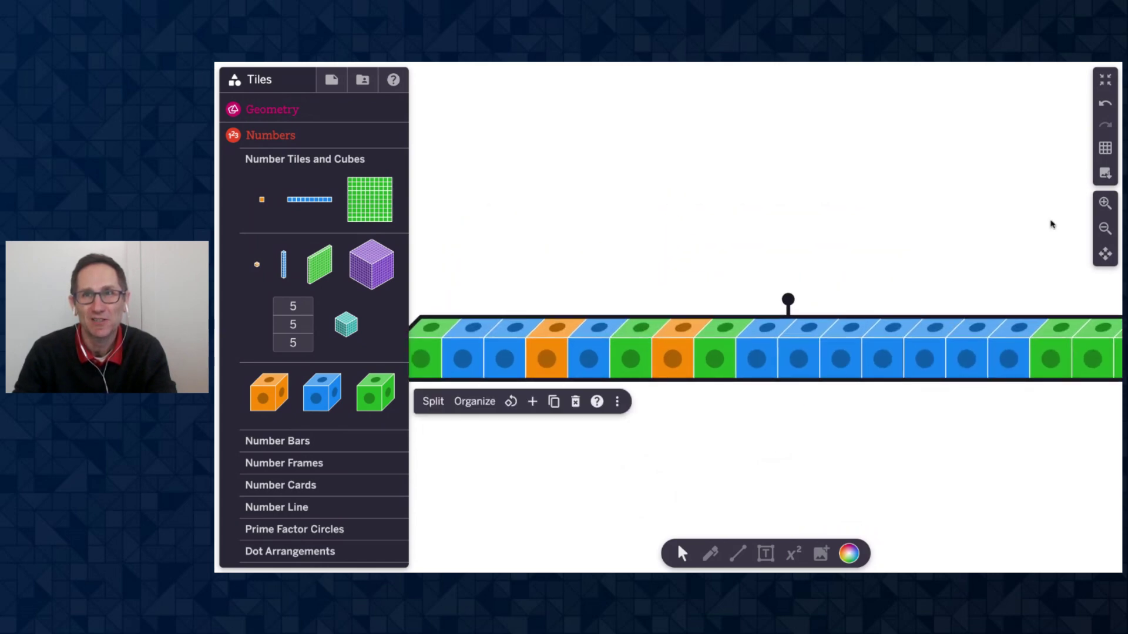
pyautogui.click(1105, 105)
pyautogui.click(1105, 105)
pyautogui.click(947, 327)
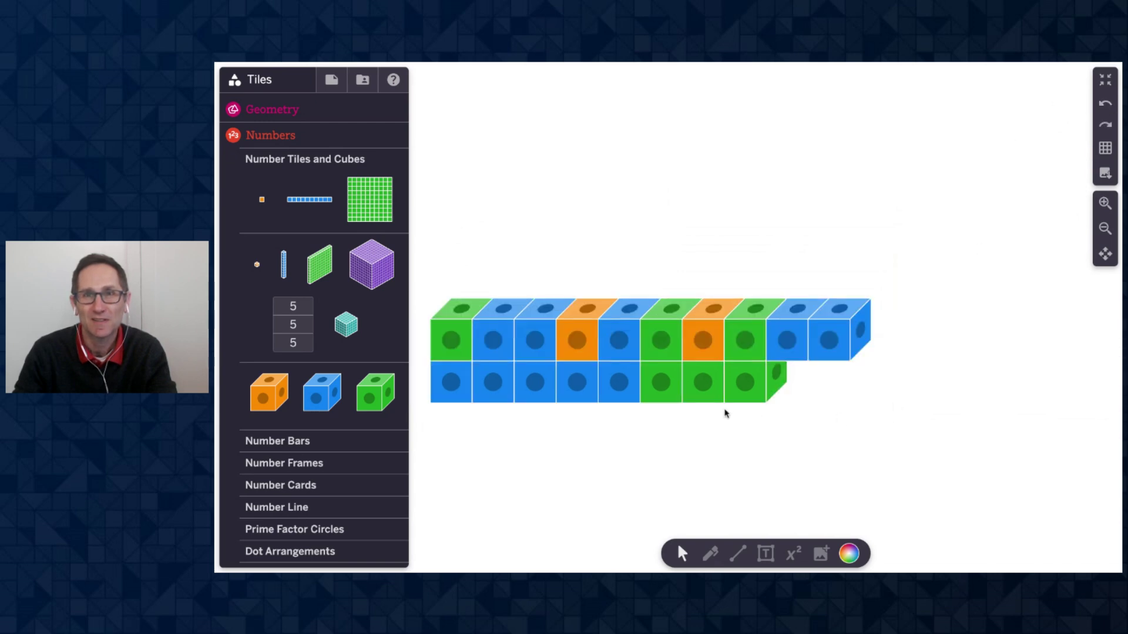
# Step: Spread the two rows apart and merge them into one long stick
pyautogui.moveTo(718, 399); pyautogui.dragTo(716, 455)
pyautogui.moveTo(699, 361); pyautogui.dragTo(697, 328)
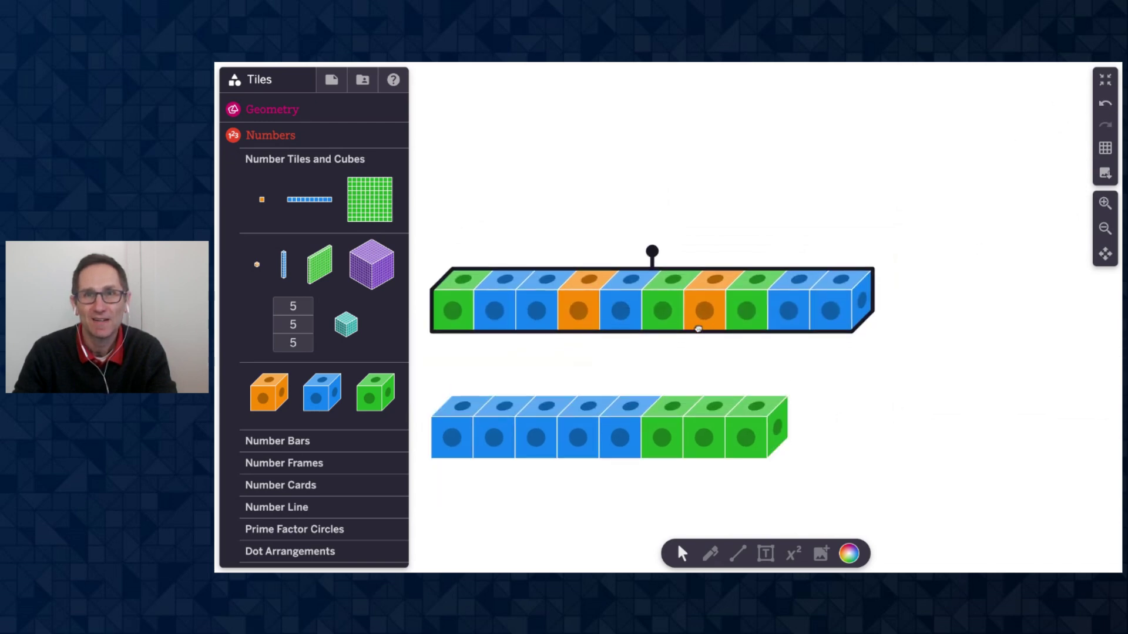
pyautogui.click(525, 228)
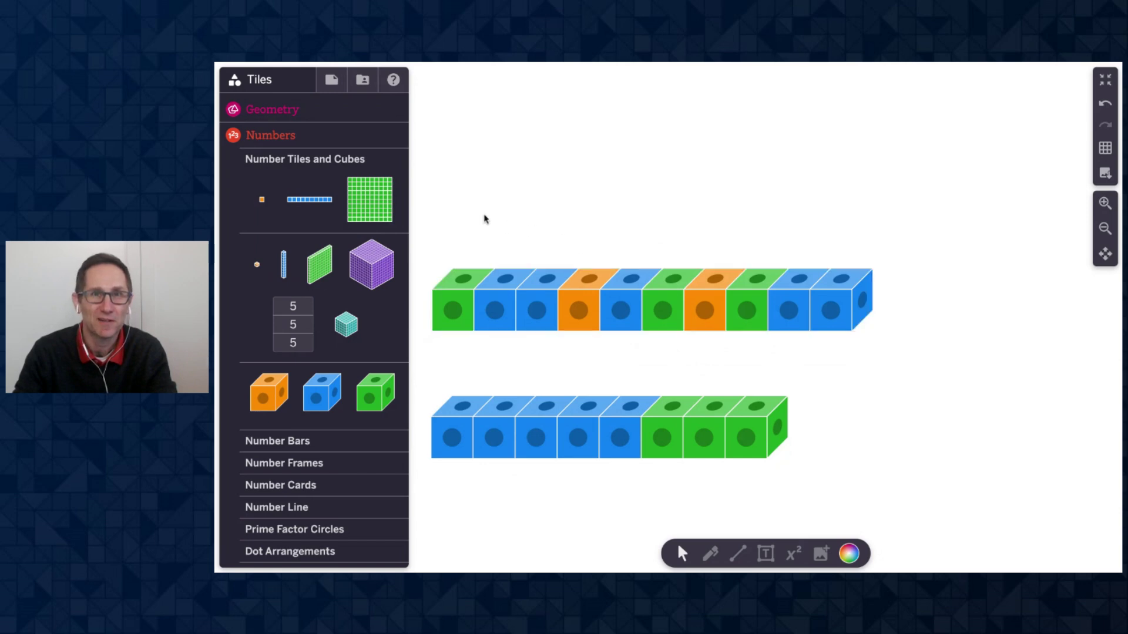
pyautogui.moveTo(484, 219); pyautogui.dragTo(612, 439)
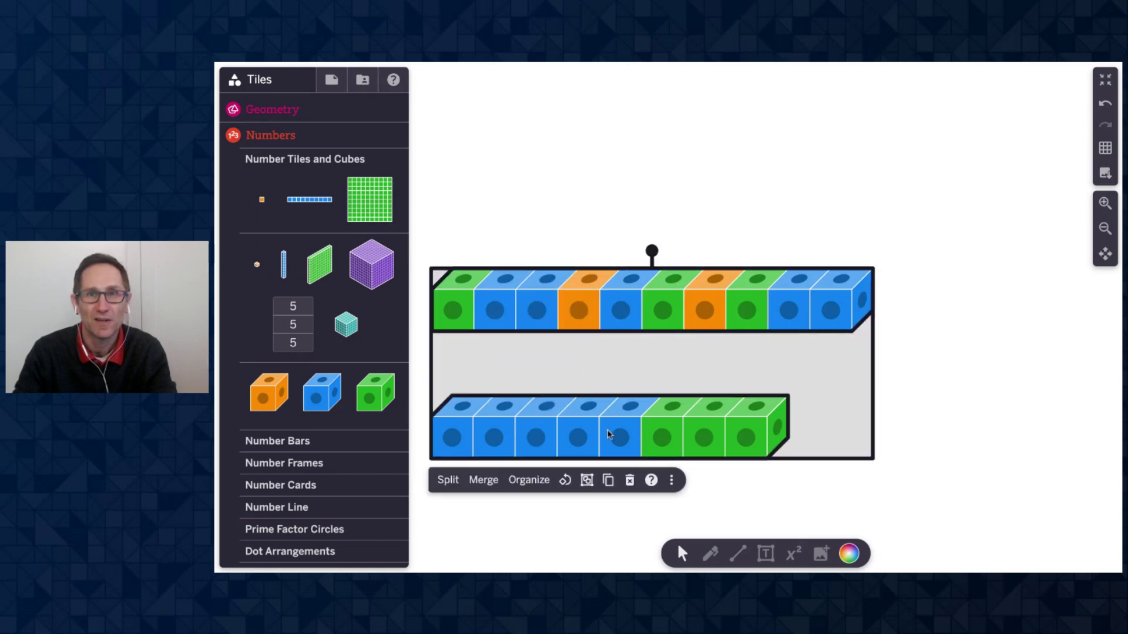
pyautogui.click(484, 481)
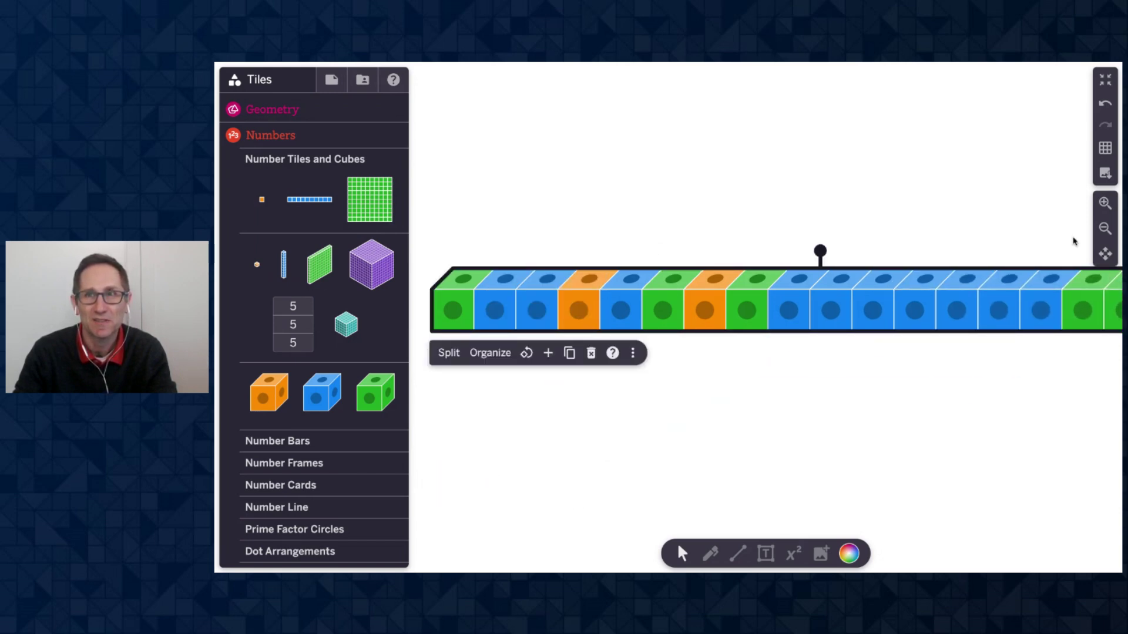
# Step: Organize the long stick into a ten-cube row above a separate eight-cube row
pyautogui.click(1104, 228)
pyautogui.moveTo(901, 295); pyautogui.dragTo(878, 288)
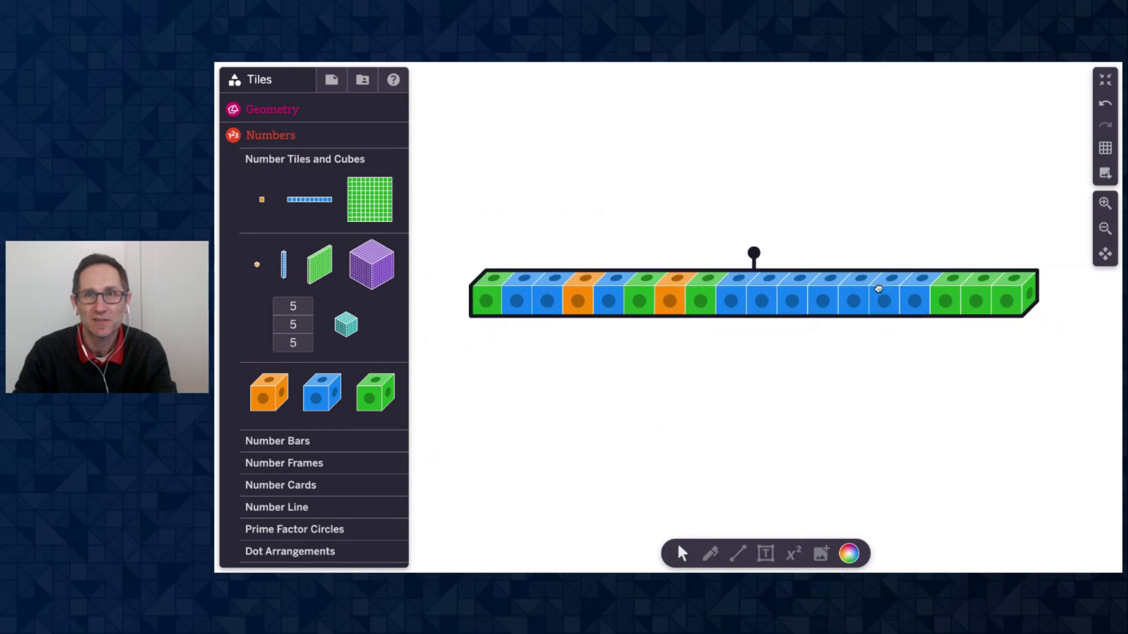
pyautogui.click(545, 340)
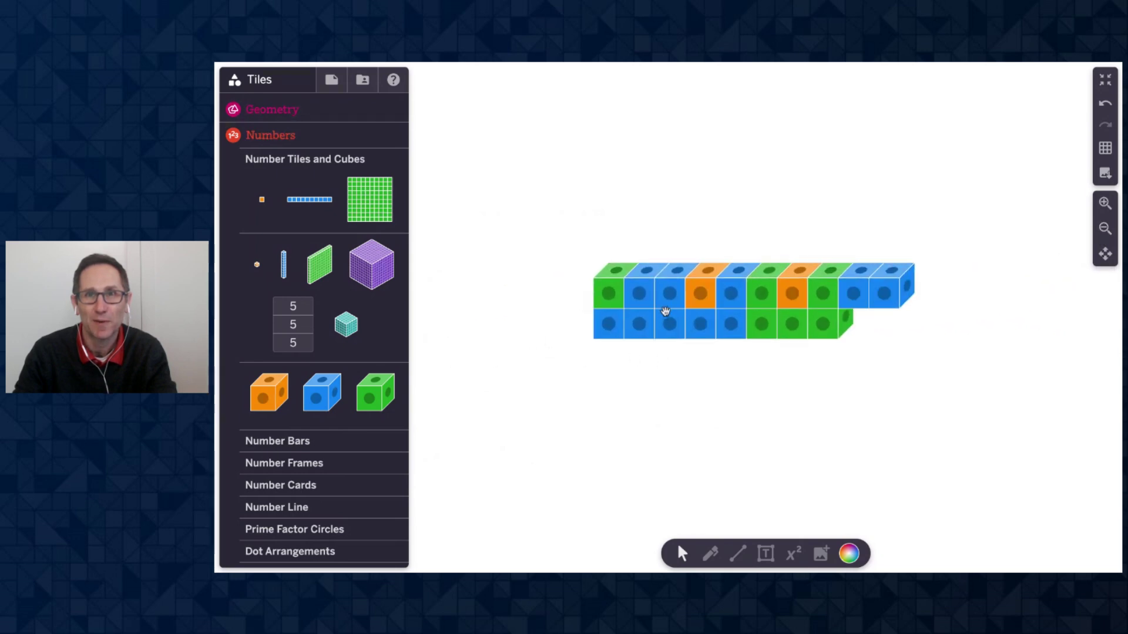
pyautogui.moveTo(665, 315); pyautogui.dragTo(646, 382)
pyautogui.moveTo(655, 291); pyautogui.dragTo(608, 239)
# Step: Duplicate the ten-cube row and place the copy beneath the original
pyautogui.click(1105, 203)
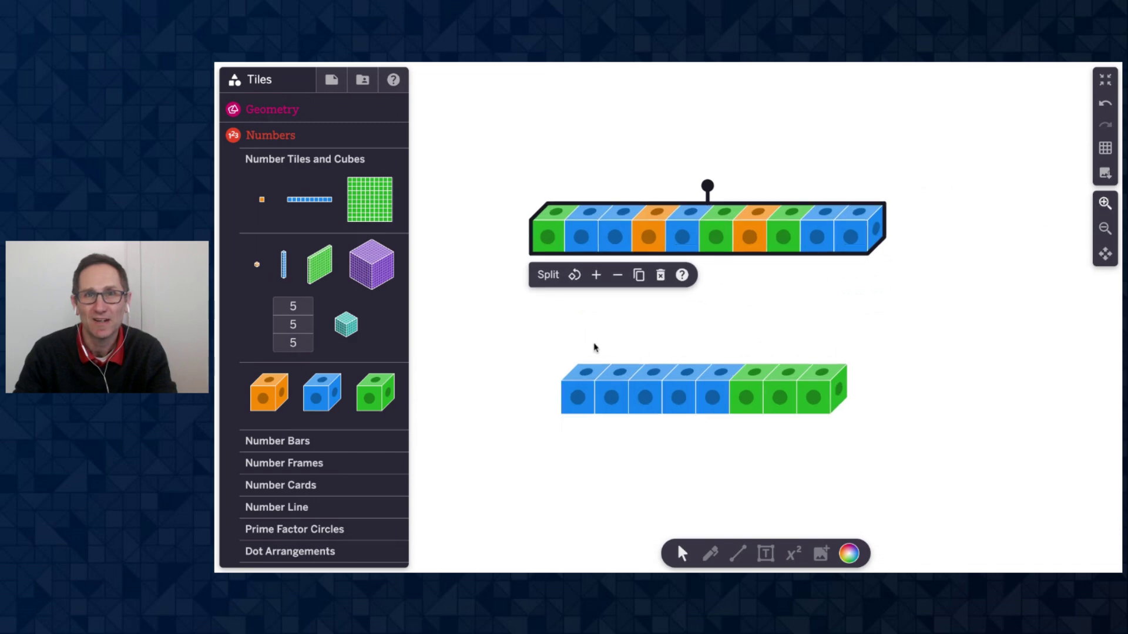
pyautogui.click(499, 328)
pyautogui.click(578, 247)
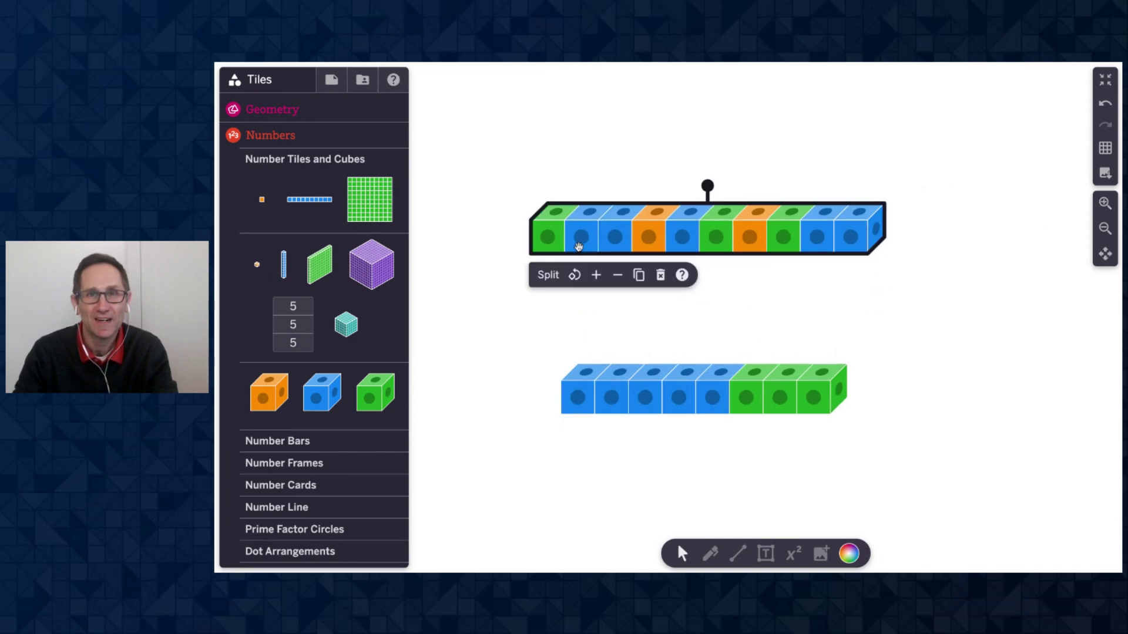
pyautogui.click(639, 274)
pyautogui.moveTo(624, 255); pyautogui.dragTo(595, 304)
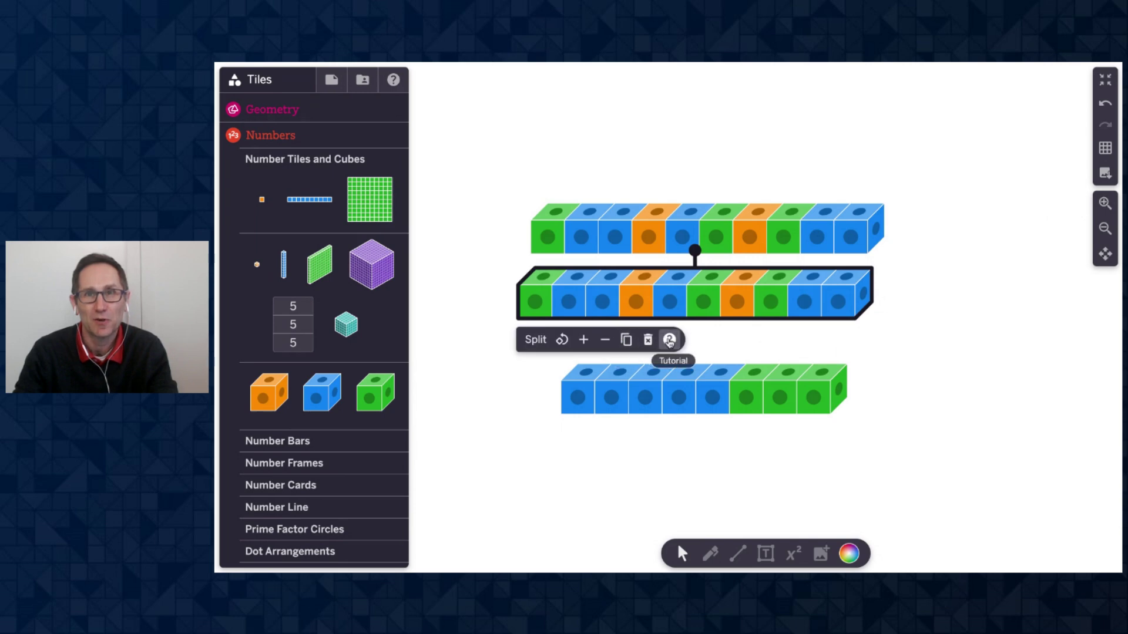
# Step: Read the help on connecting cubes, then return to Tiles and select all stacks
pyautogui.click(669, 341)
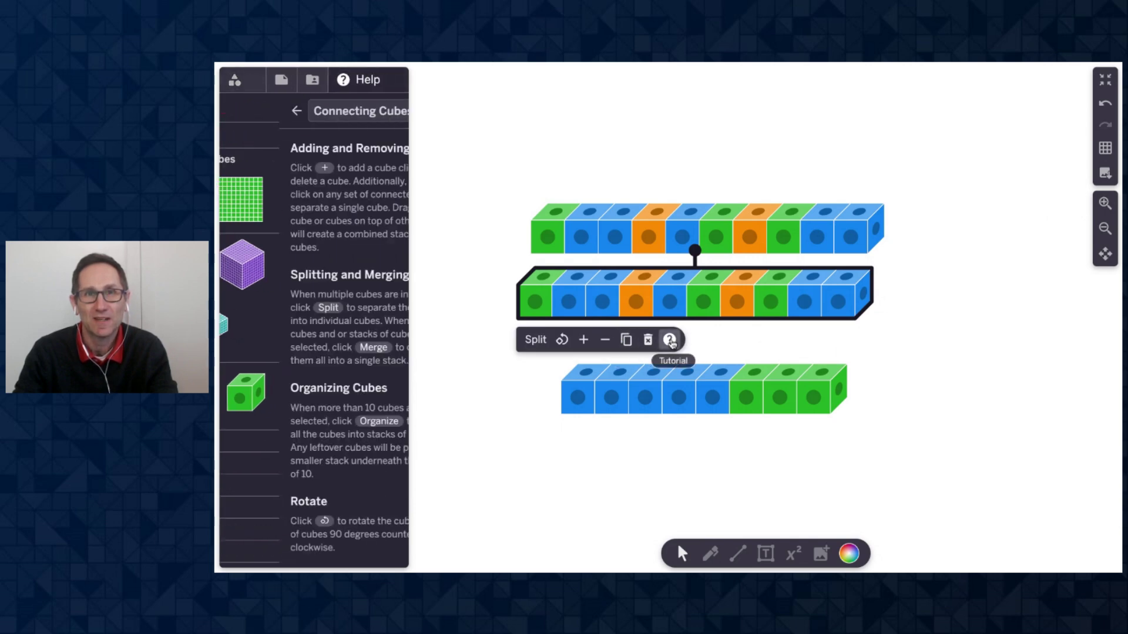
pyautogui.scroll(-2, 340, 225)
pyautogui.scroll(2, 333, 204)
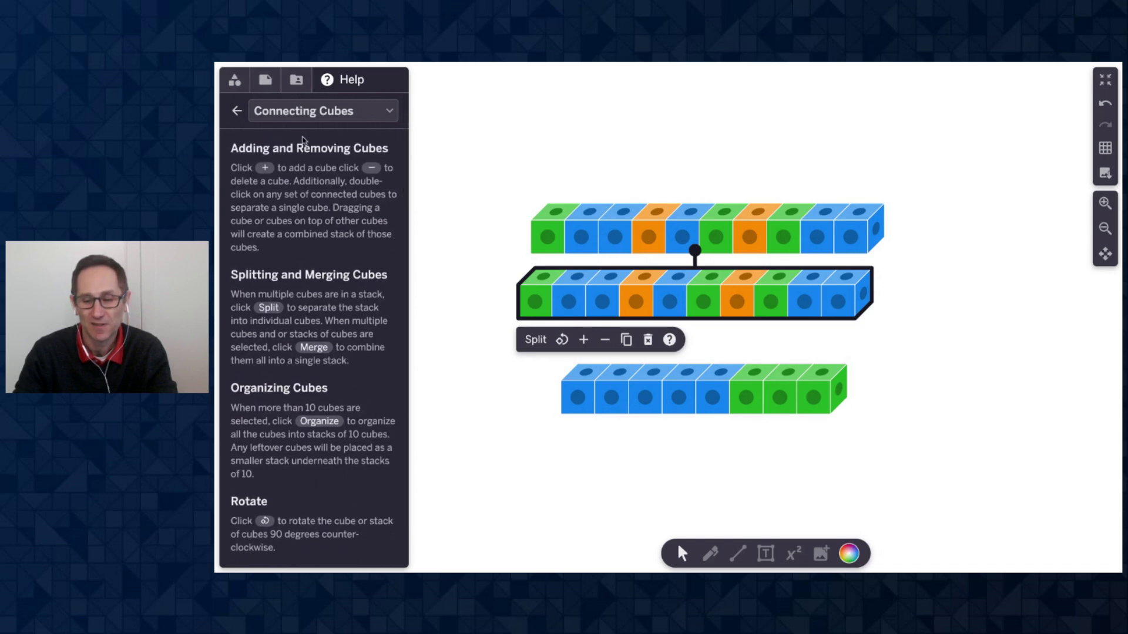
pyautogui.click(234, 80)
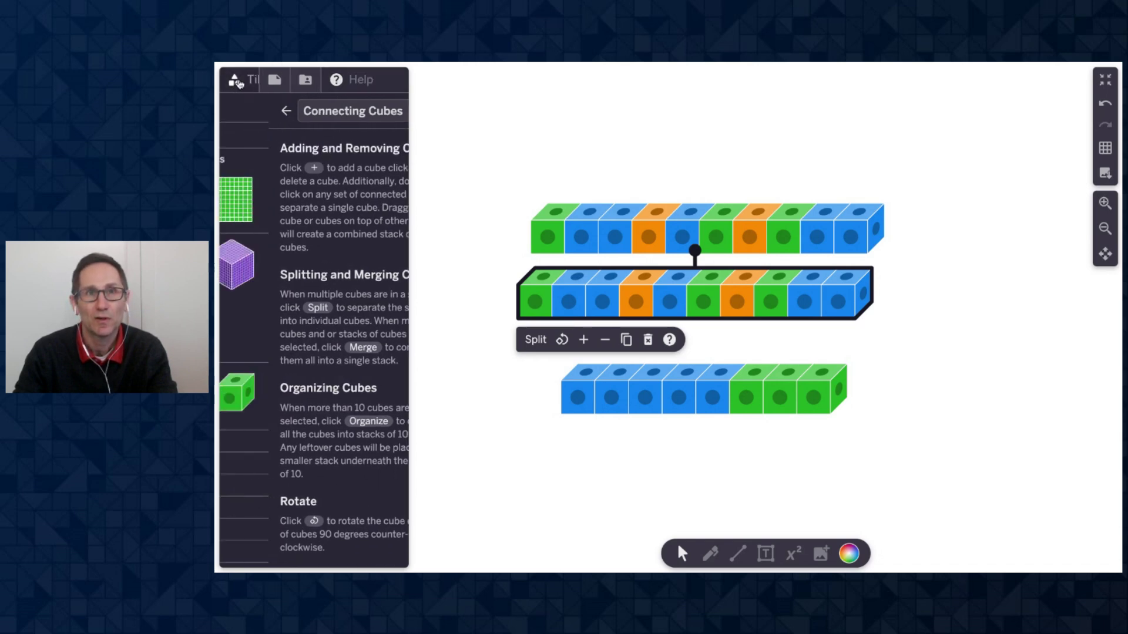
pyautogui.moveTo(519, 169); pyautogui.dragTo(803, 424)
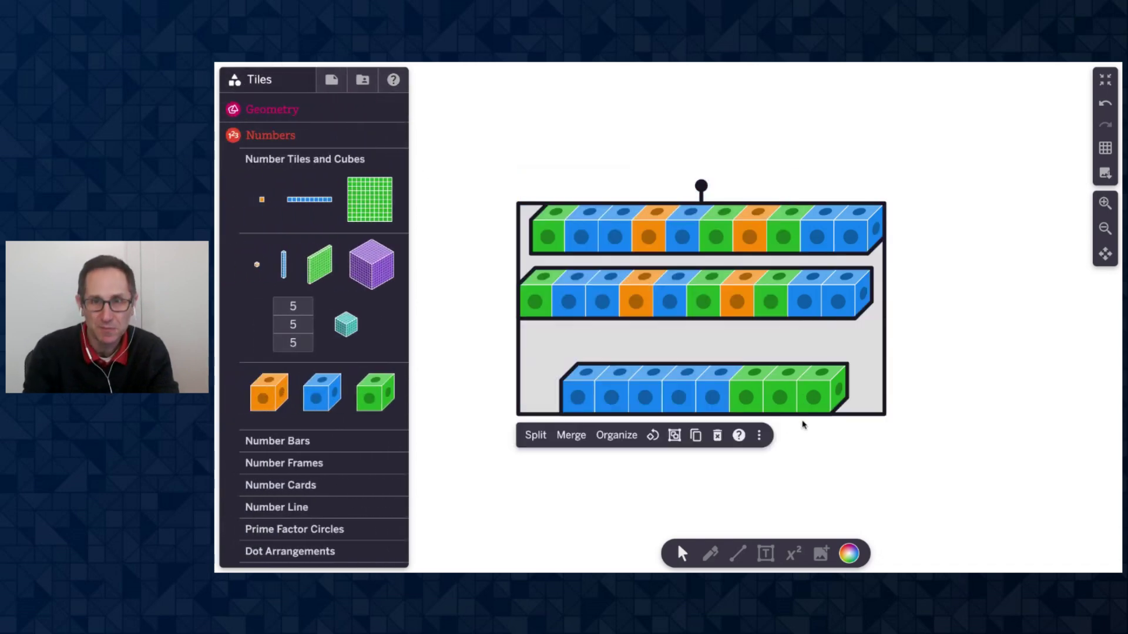
# Step: Delete all cube stacks and show a square grid on the canvas
pyautogui.press('Delete')
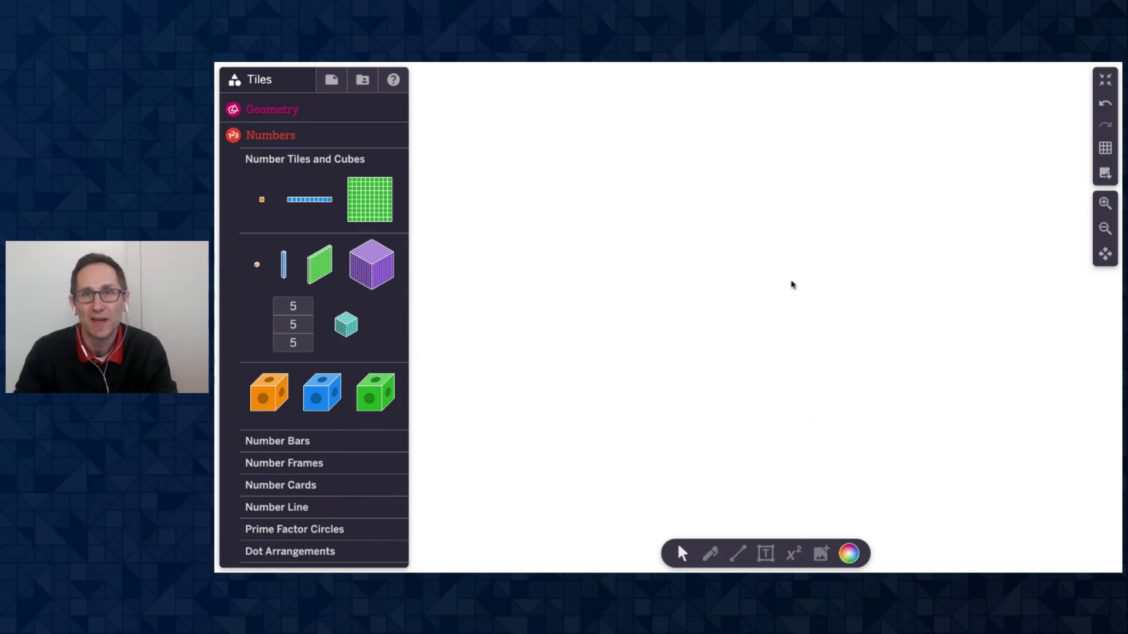
pyautogui.click(1097, 148)
pyautogui.click(1027, 167)
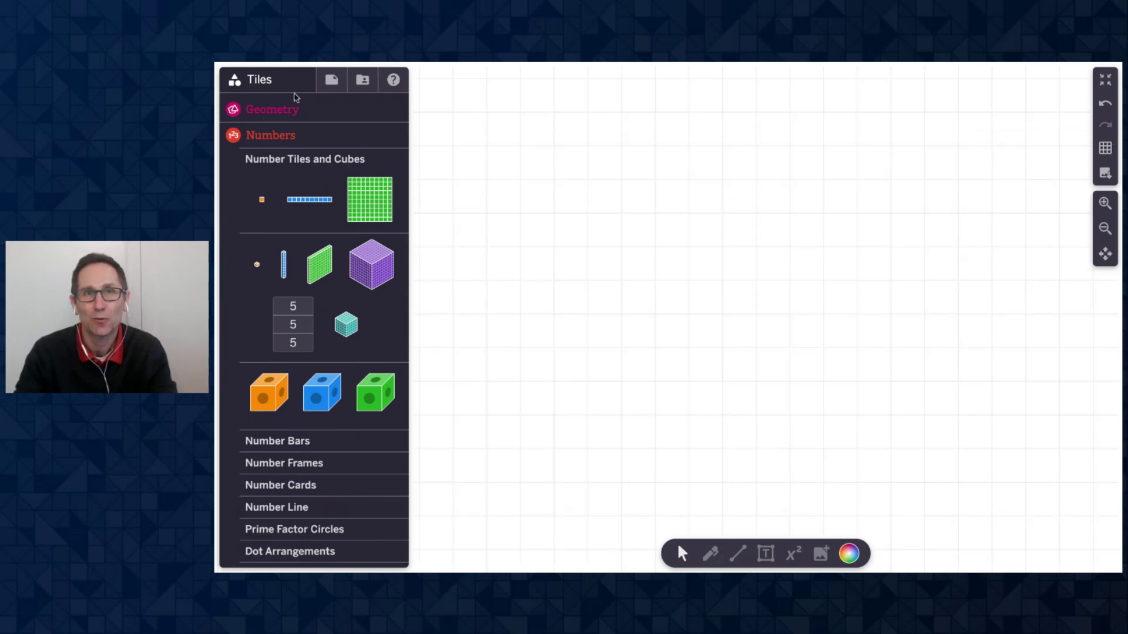
# Step: Place a blue Geometry rectangle, resize it to 4 by 2, and play its perimeter animation
pyautogui.click(289, 110)
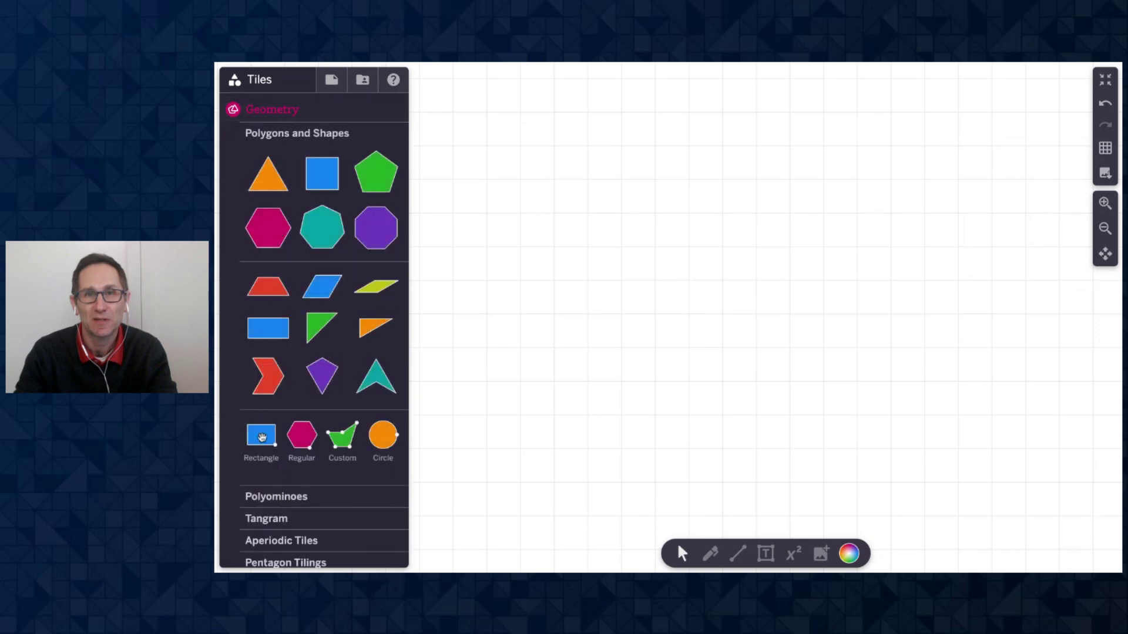
pyautogui.moveTo(262, 437); pyautogui.dragTo(652, 239)
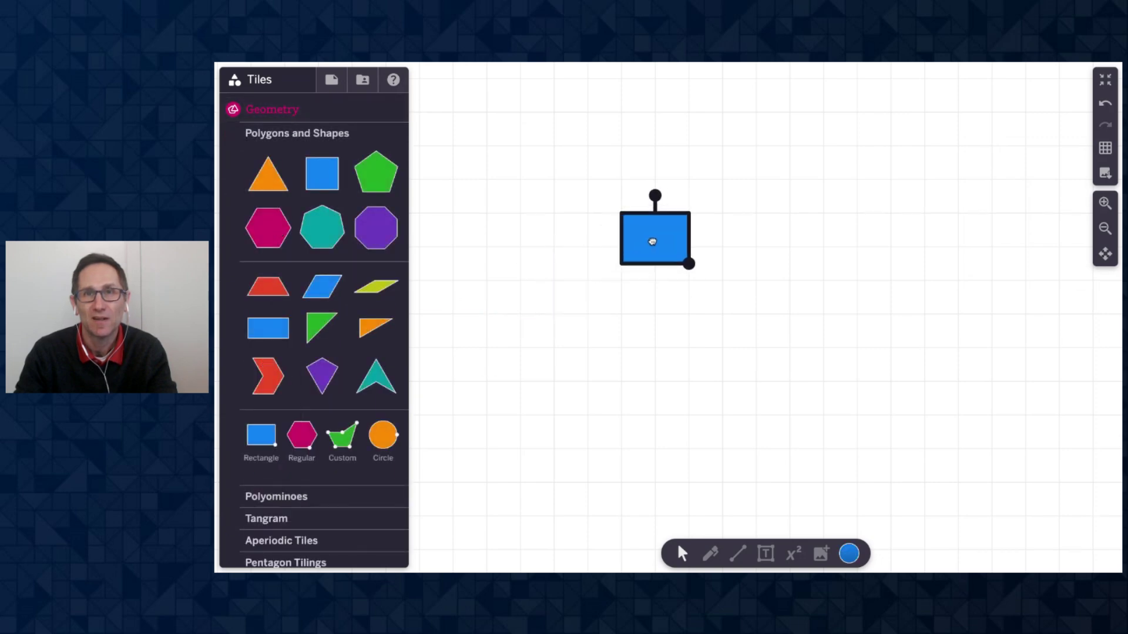
pyautogui.click(1104, 206)
pyautogui.click(1104, 205)
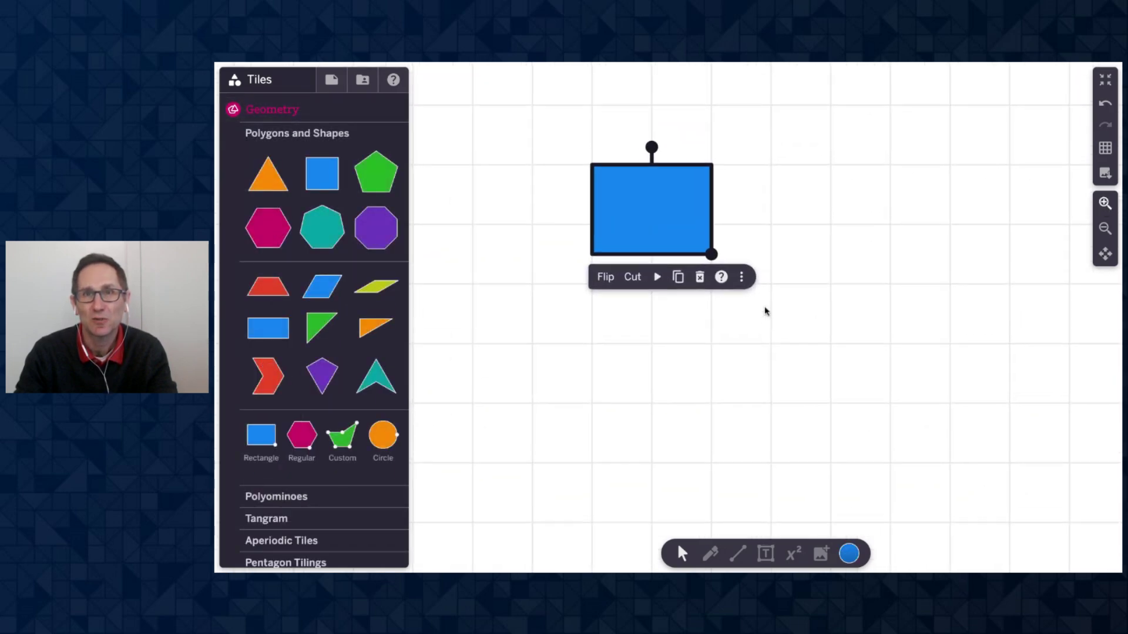
pyautogui.moveTo(710, 263); pyautogui.dragTo(817, 293)
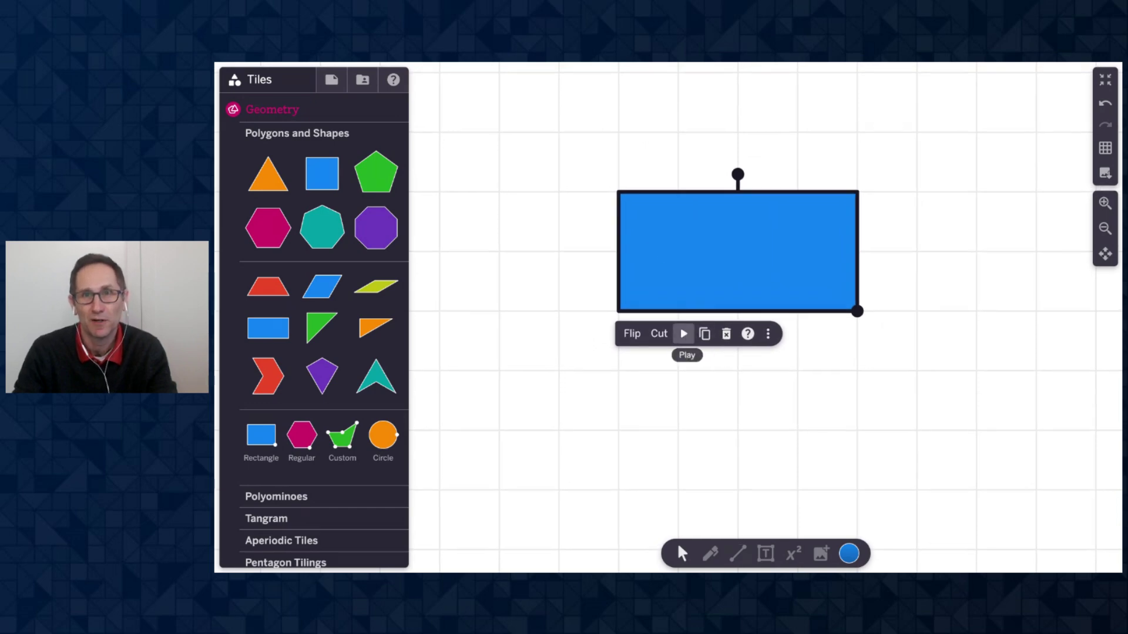
pyautogui.click(684, 333)
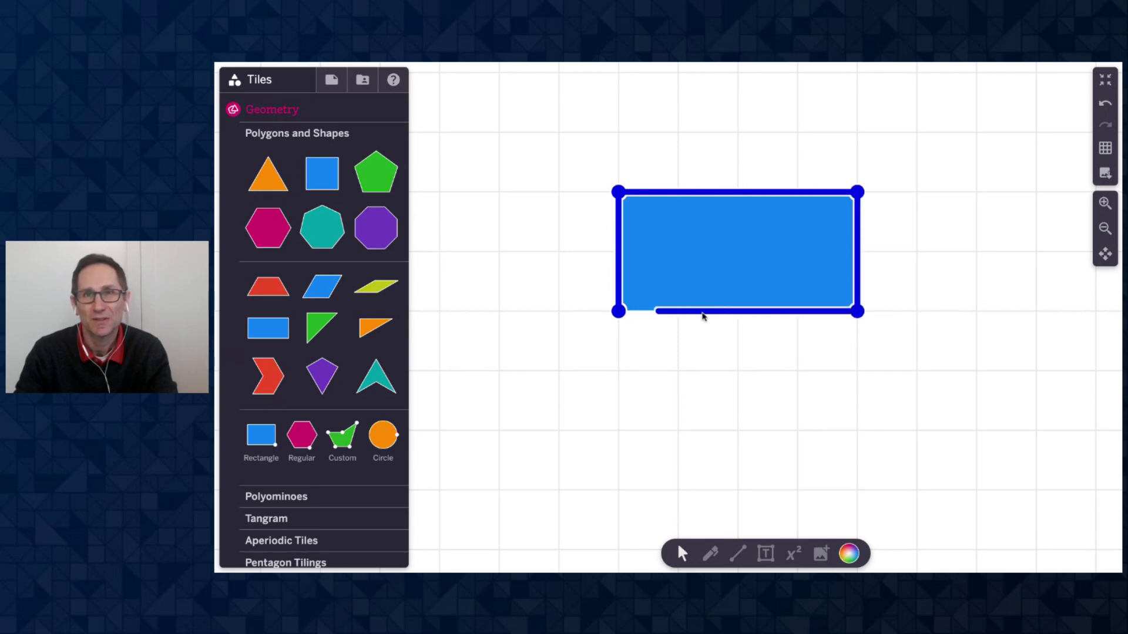
# Step: Set the rectangle's animation to an upward area fill and play it twice
pyautogui.click(708, 287)
pyautogui.click(766, 333)
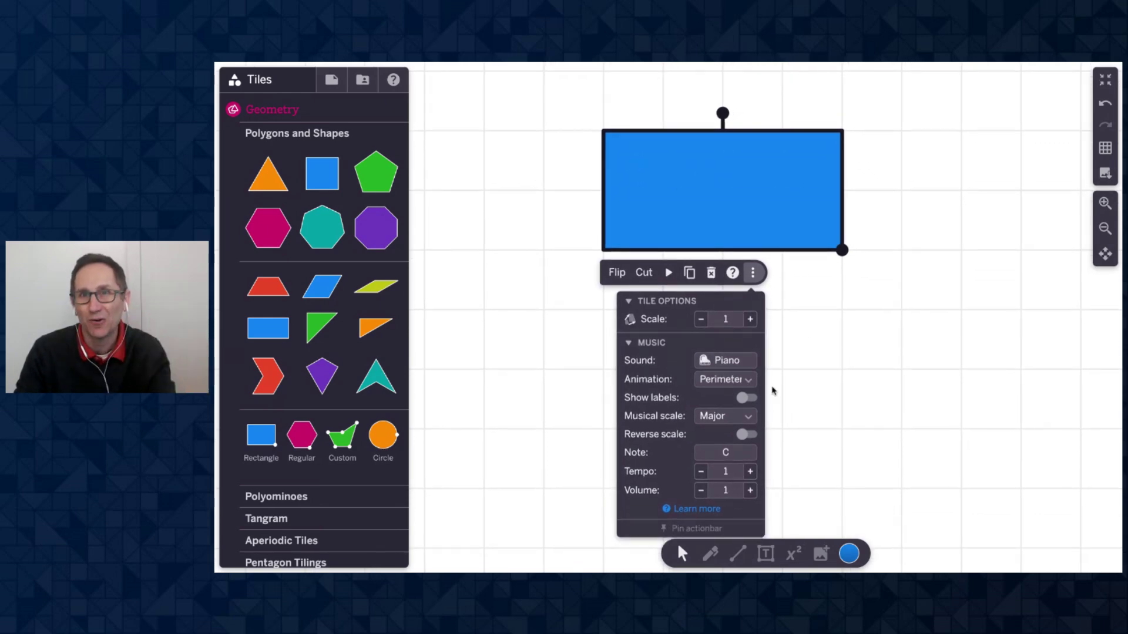
pyautogui.click(718, 381)
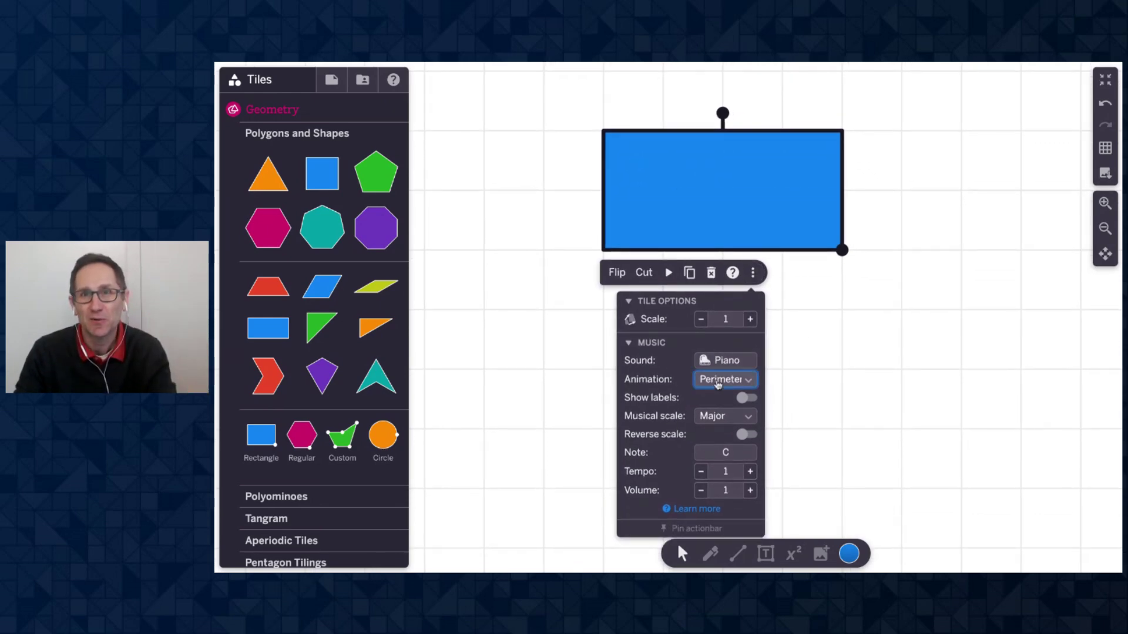
pyautogui.click(723, 414)
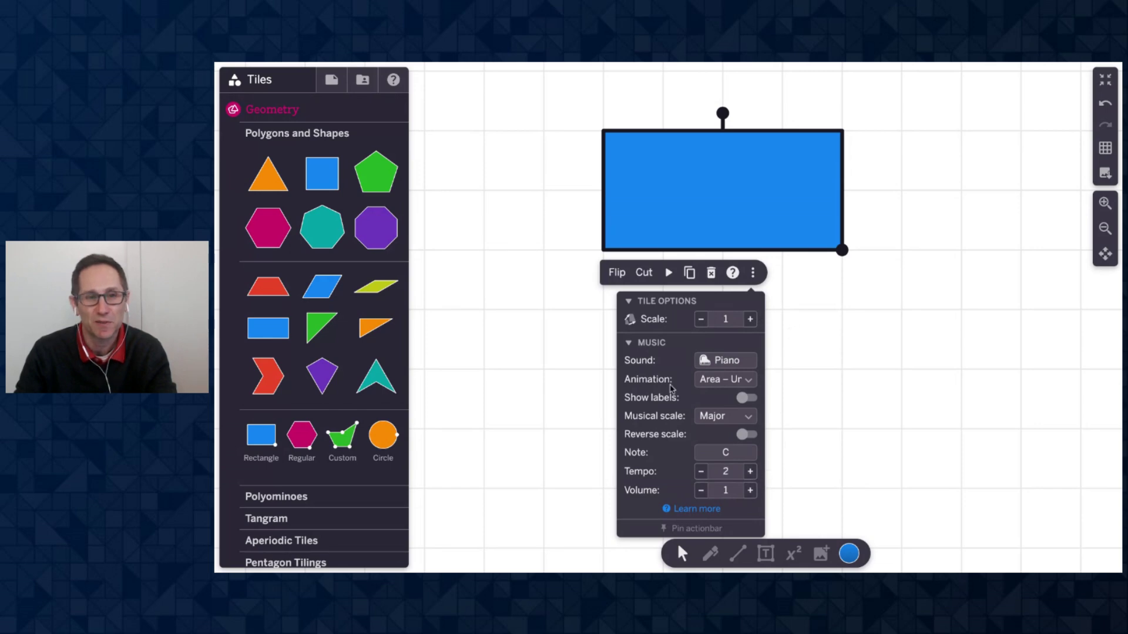
pyautogui.click(670, 273)
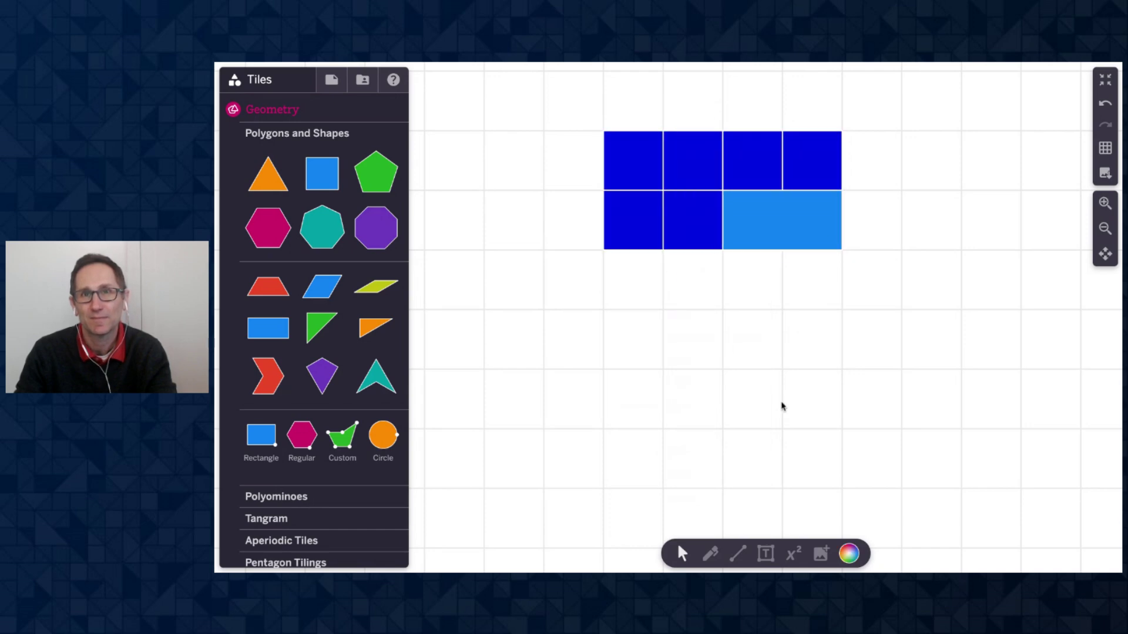
pyautogui.click(697, 239)
pyautogui.click(673, 287)
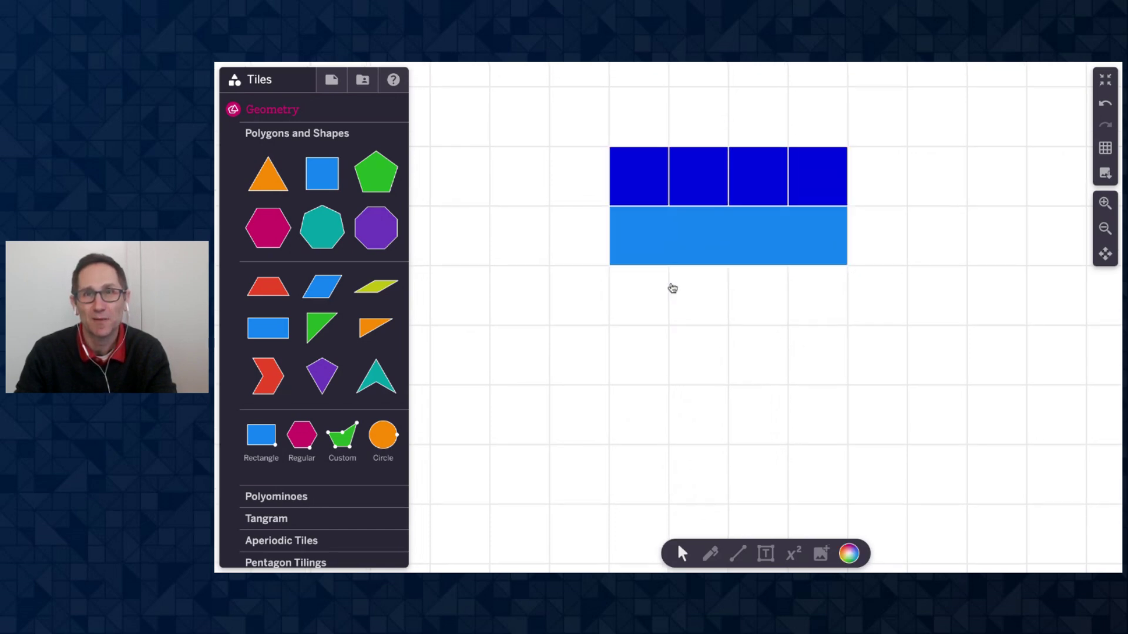
# Step: Switch the rectangle to a row-based area animation and play it
pyautogui.click(680, 262)
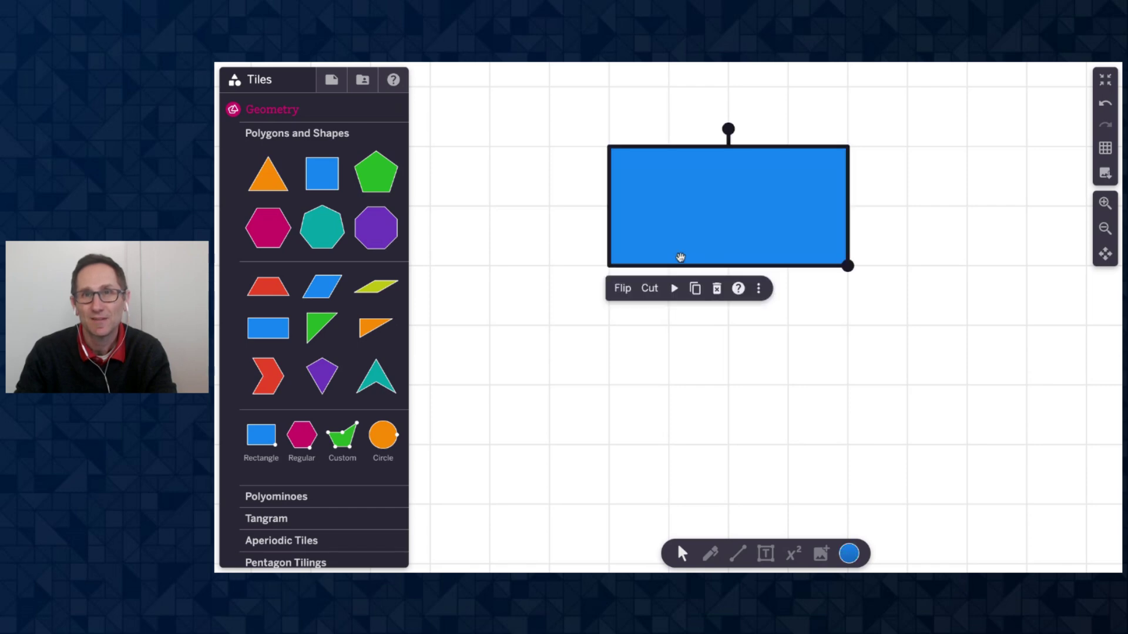
pyautogui.click(758, 288)
pyautogui.click(743, 397)
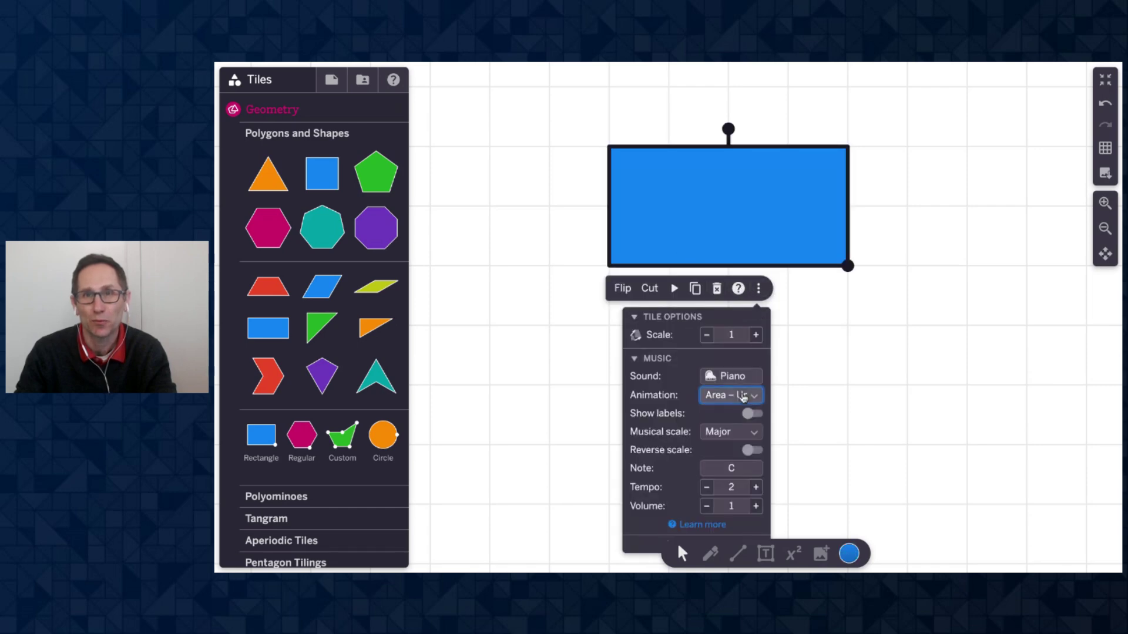
pyautogui.click(745, 414)
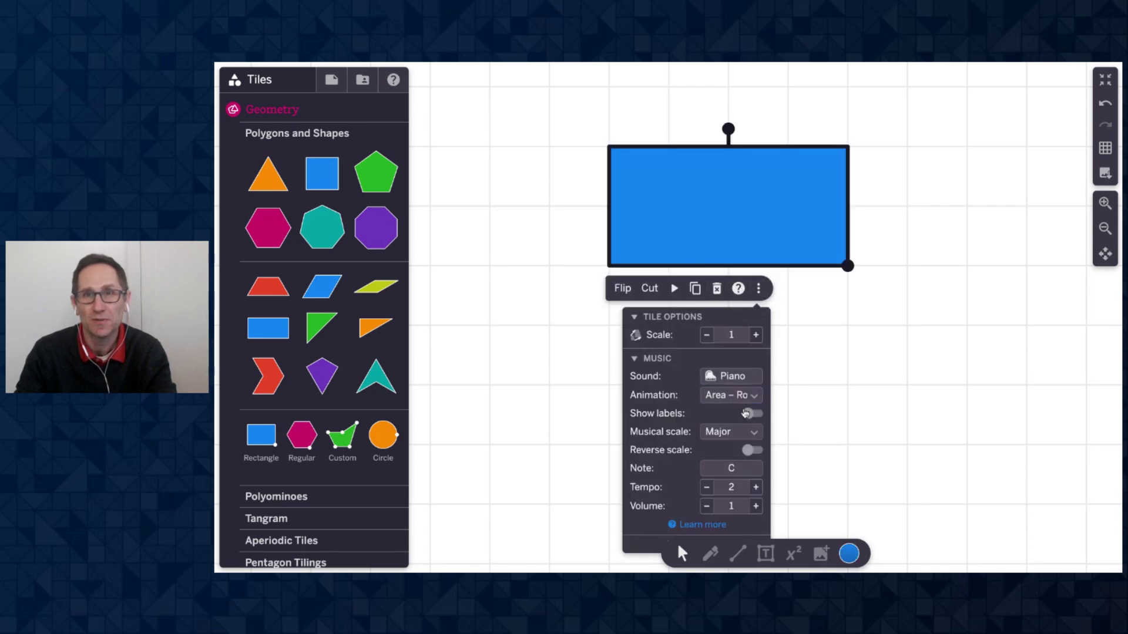
pyautogui.click(675, 288)
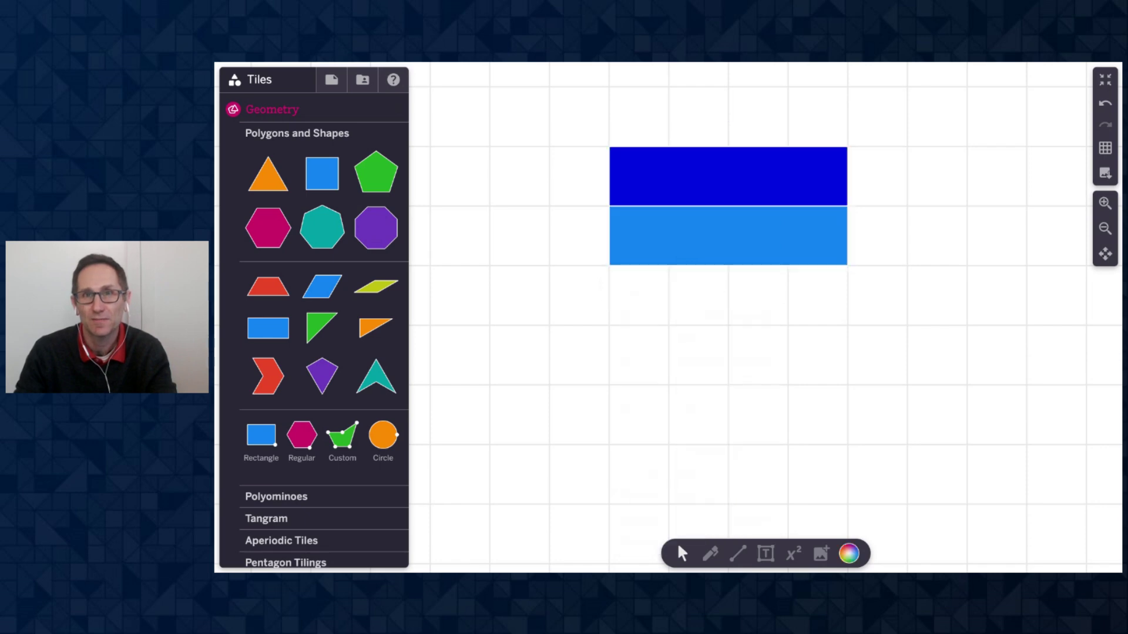
# Step: Switch the rectangle to a column-based area animation and play it again
pyautogui.click(684, 253)
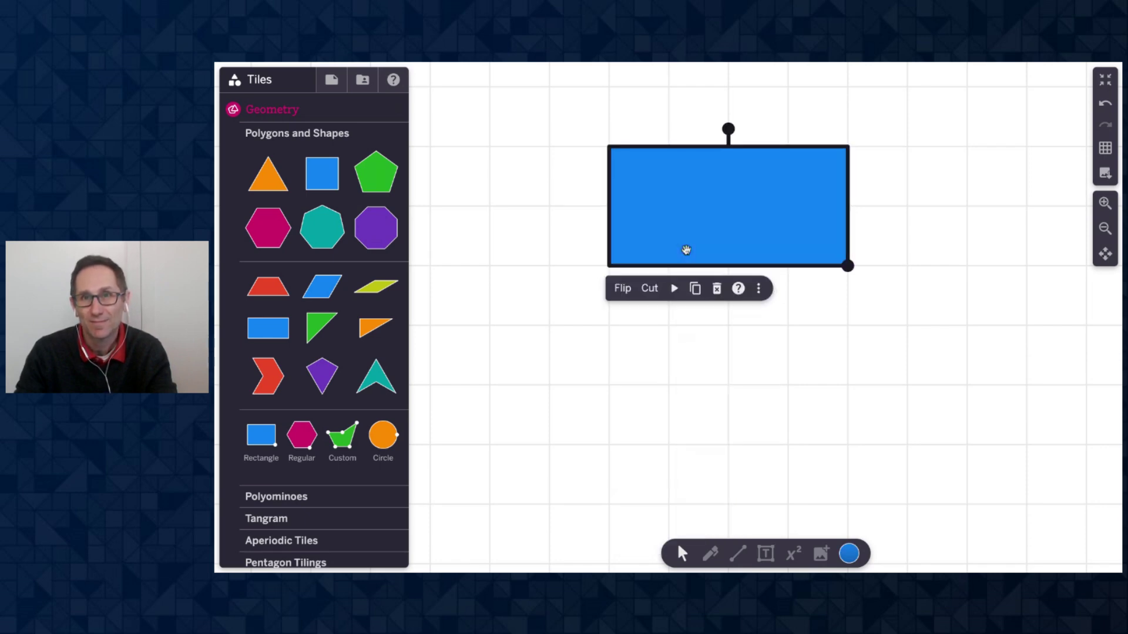
pyautogui.click(758, 289)
pyautogui.click(745, 396)
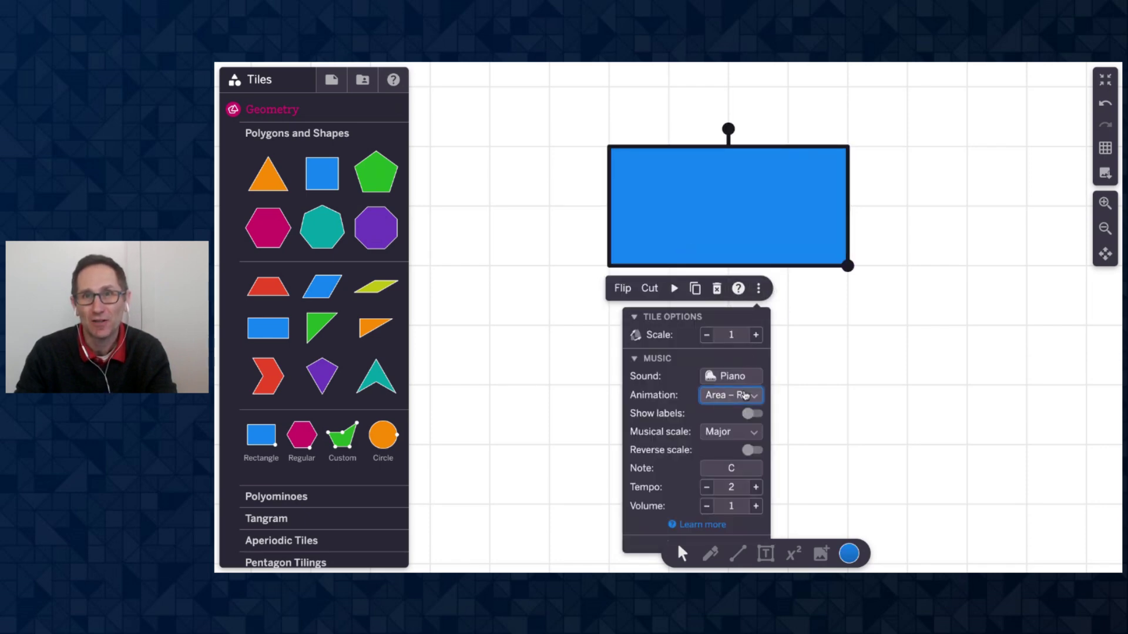
pyautogui.click(707, 332)
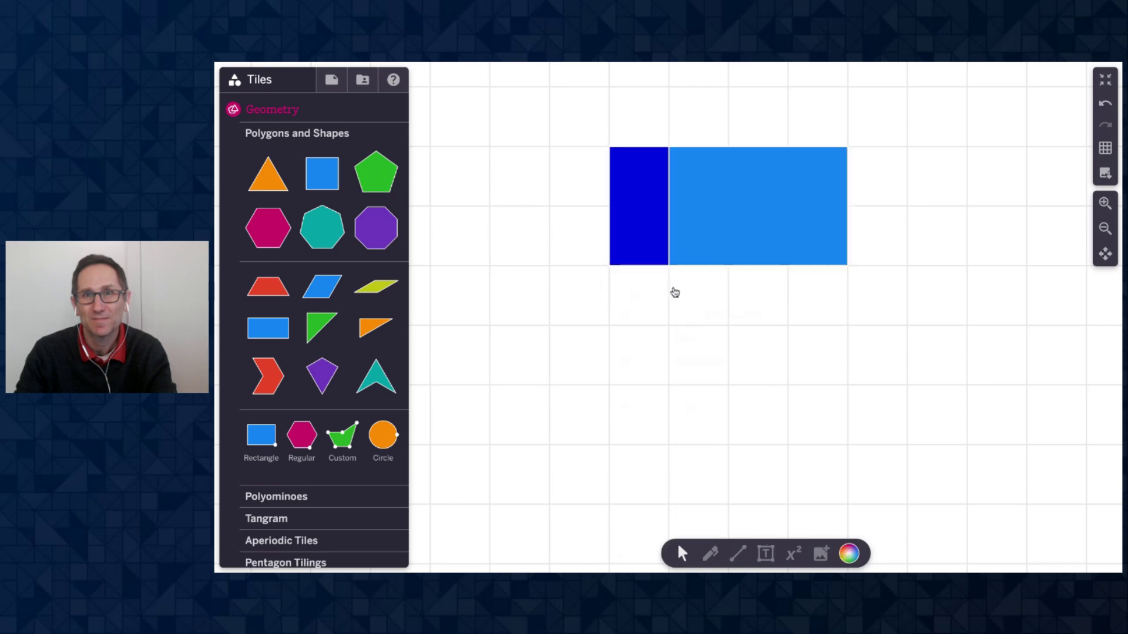
pyautogui.click(674, 240)
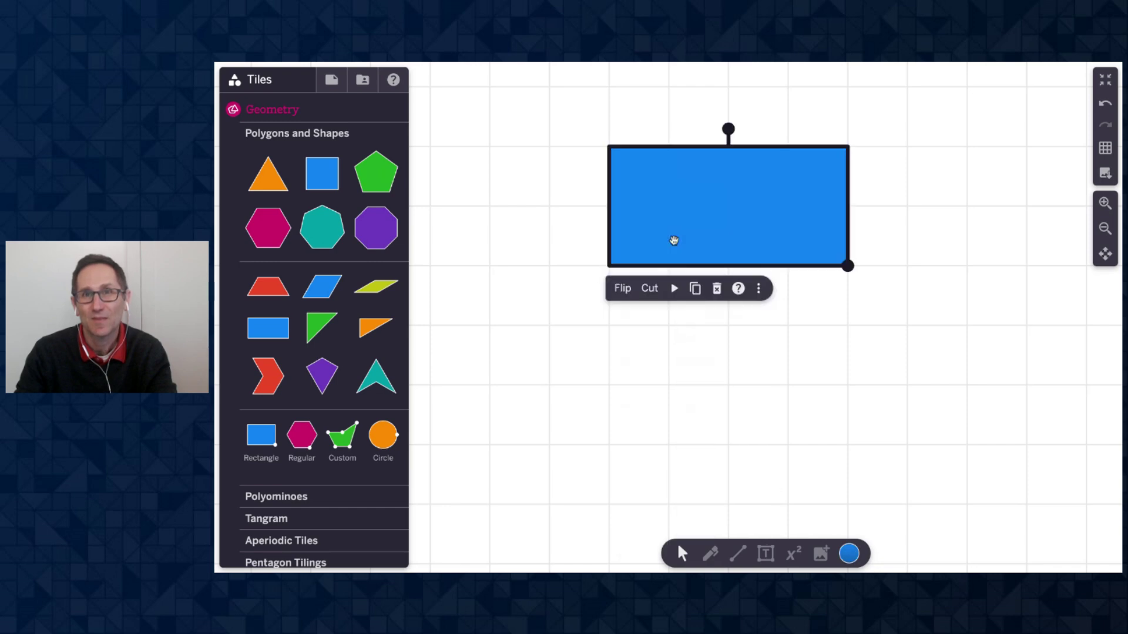
pyautogui.click(759, 289)
pyautogui.click(737, 395)
pyautogui.click(674, 288)
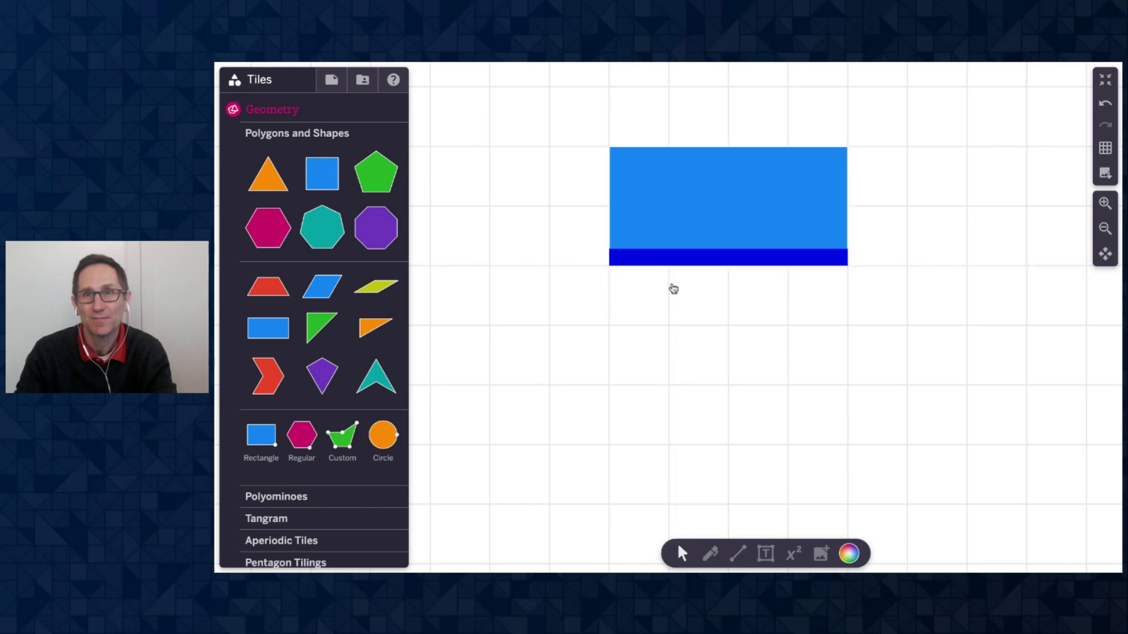
# Step: Set the rectangle's animation to Area – Units and play it, showing 8 unit²
pyautogui.click(674, 254)
pyautogui.click(761, 292)
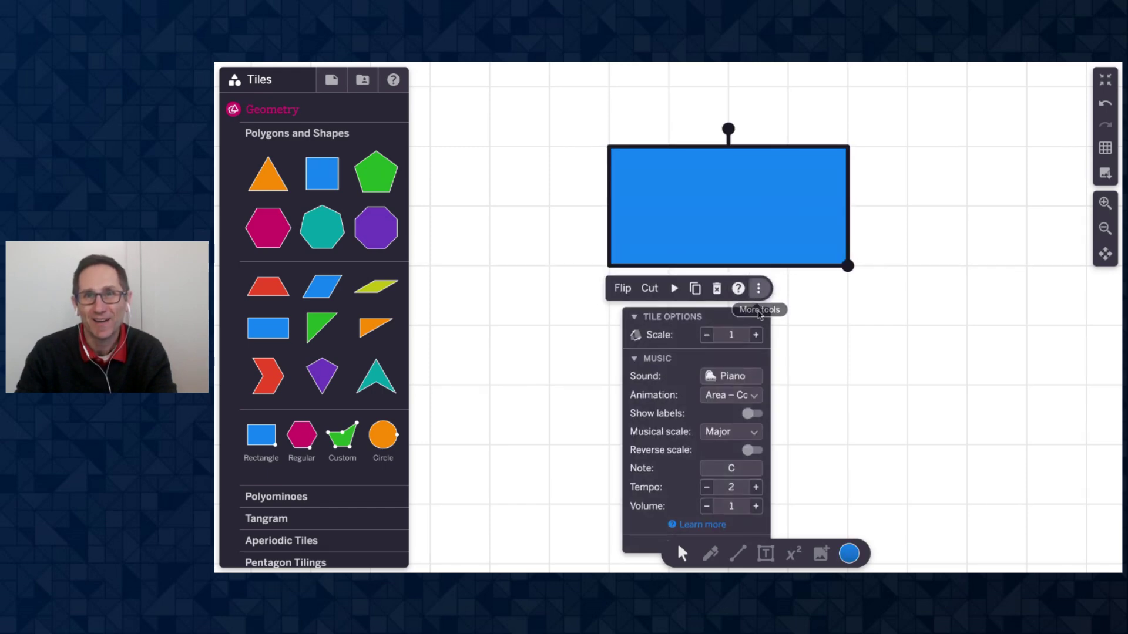
pyautogui.click(743, 397)
pyautogui.click(744, 374)
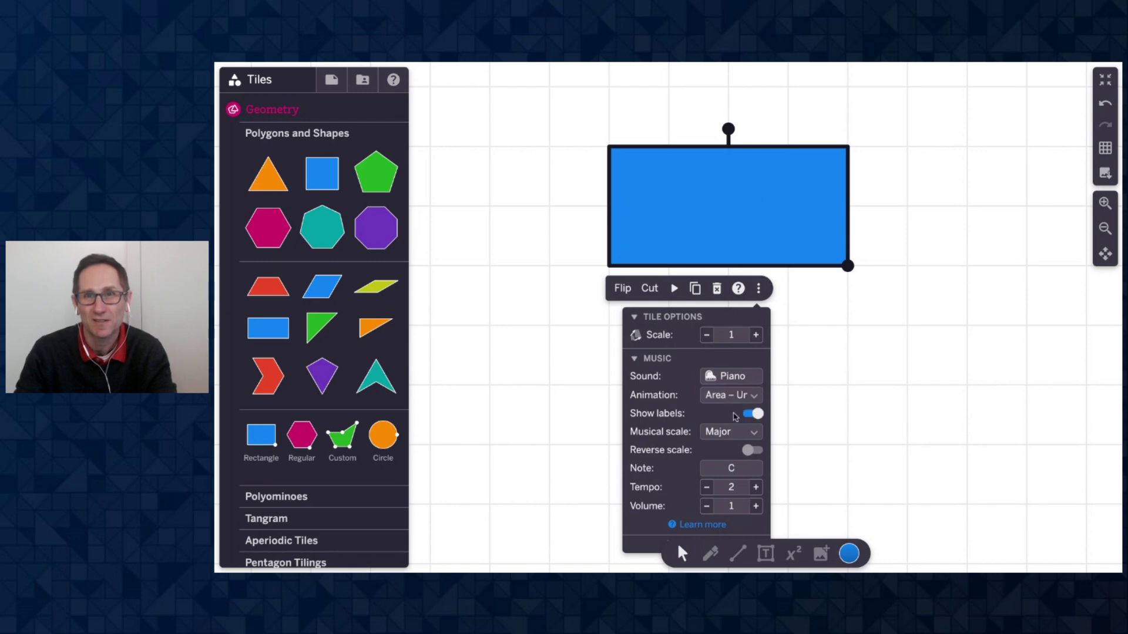
pyautogui.click(675, 289)
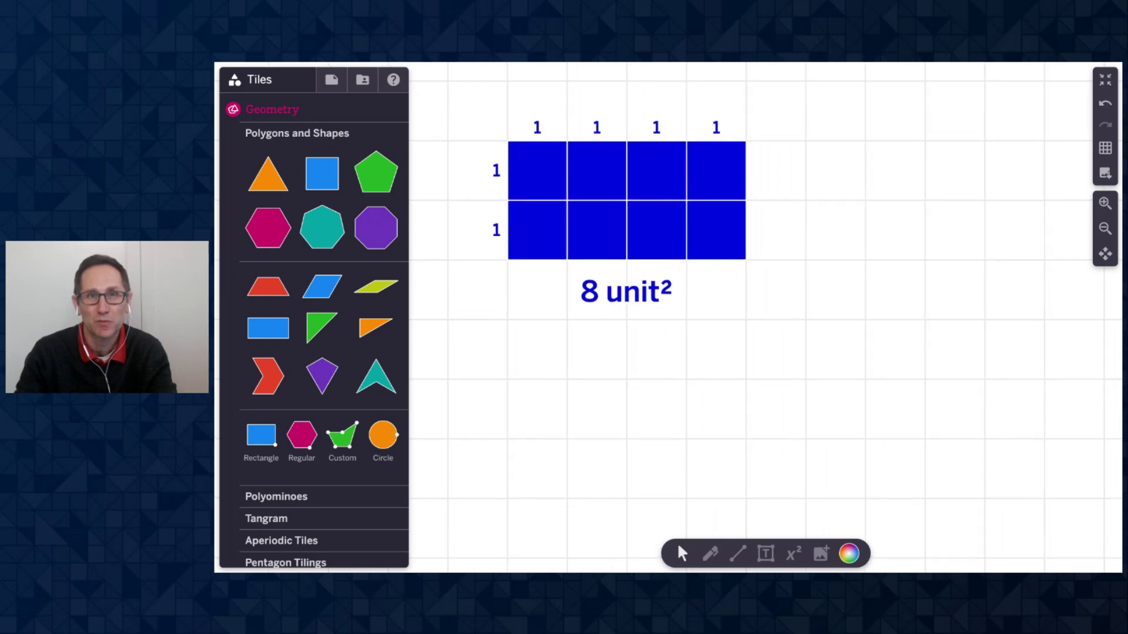
# Step: Place a magenta hexagon right of the rectangle and play its Area – Units animation
pyautogui.moveTo(270, 229); pyautogui.dragTo(881, 279)
pyautogui.click(958, 342)
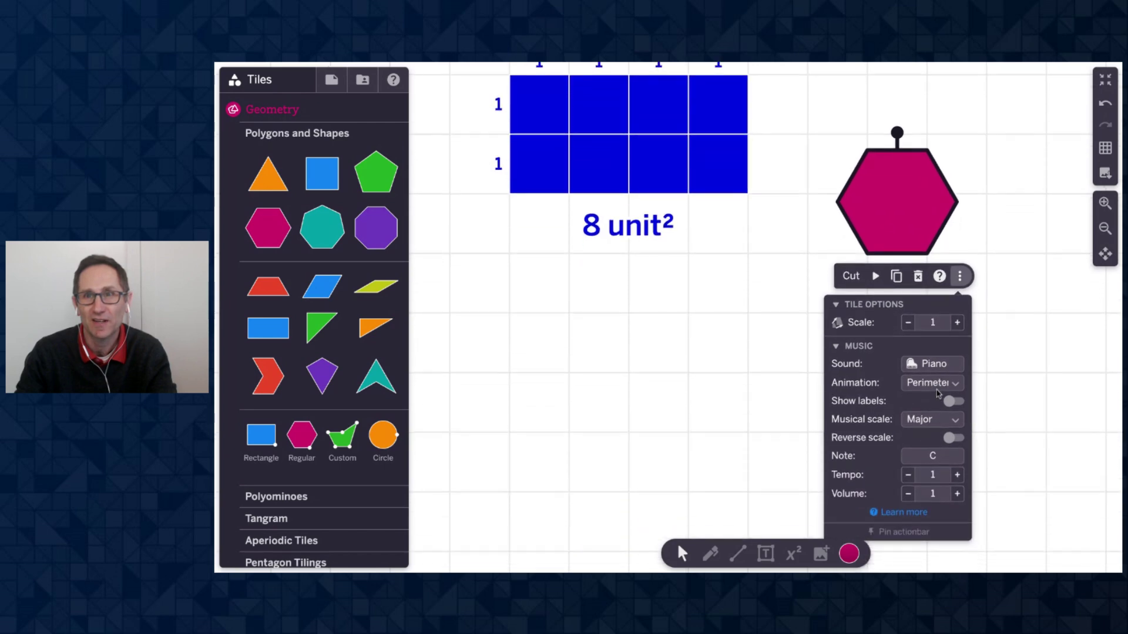
pyautogui.click(938, 390)
pyautogui.click(938, 420)
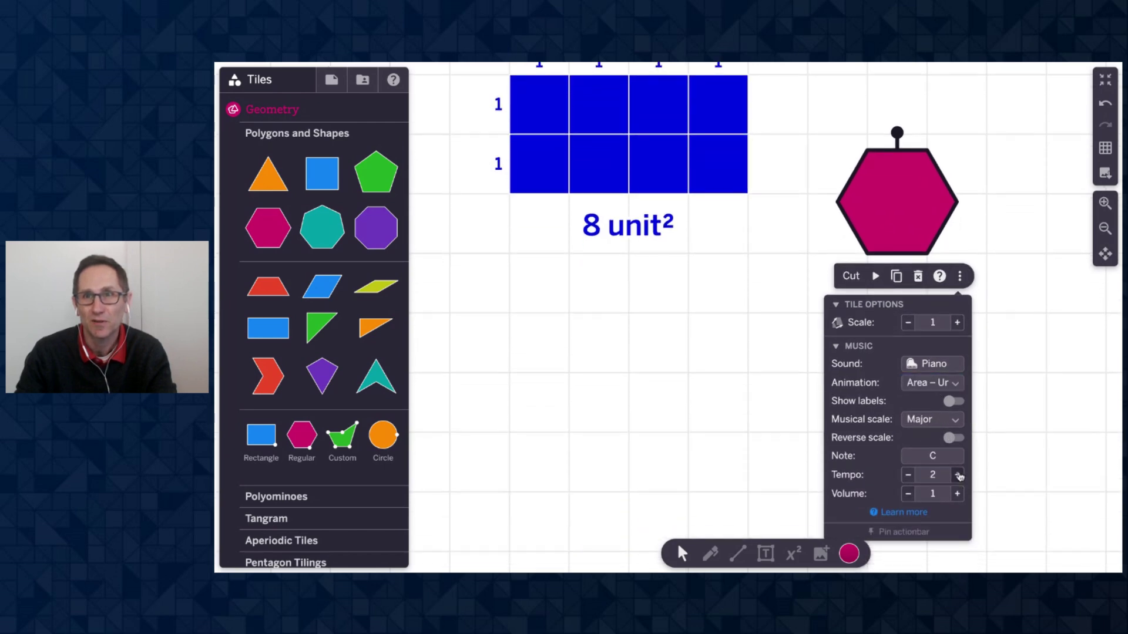
pyautogui.click(876, 277)
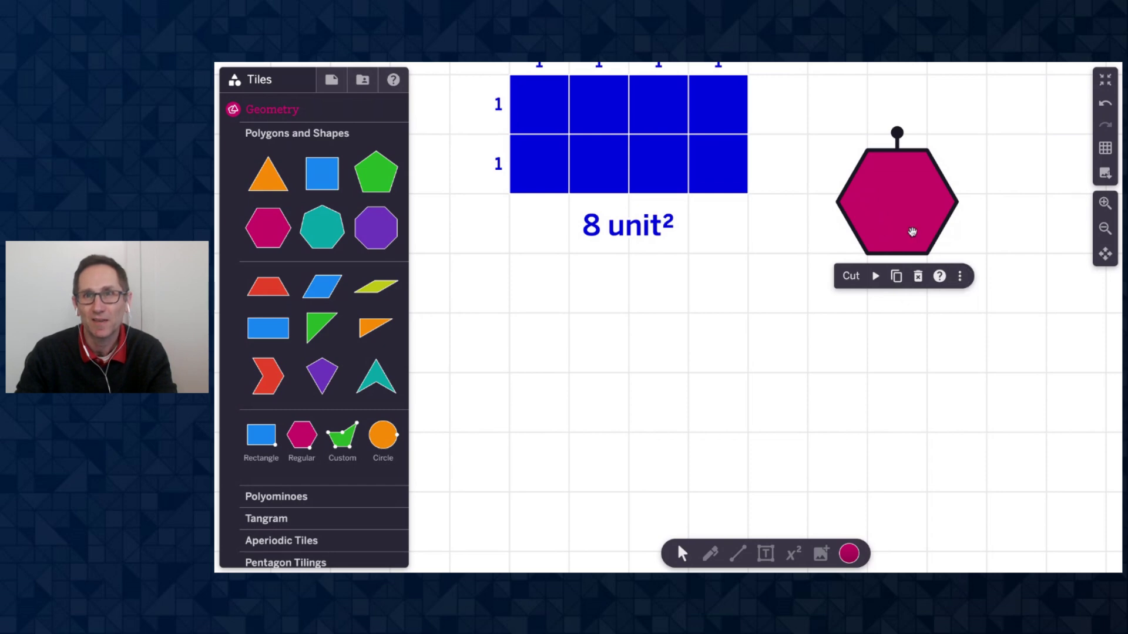
# Step: Scale the hexagon to 3 and move it clear of the rectangle
pyautogui.moveTo(912, 233); pyautogui.dragTo(848, 303)
pyautogui.click(899, 338)
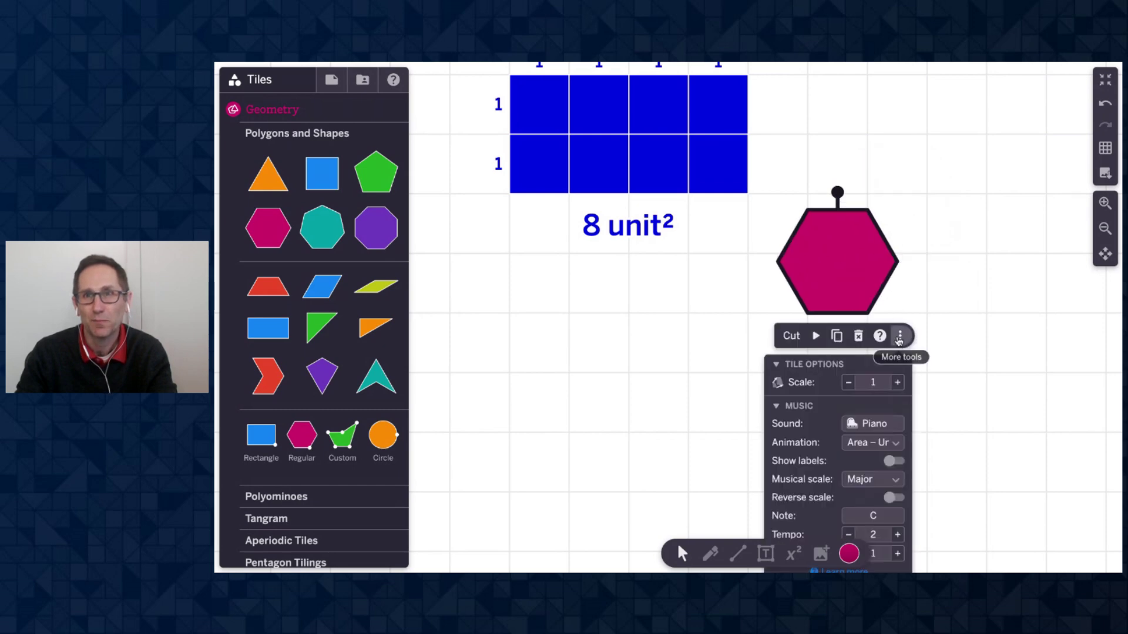
pyautogui.click(889, 379)
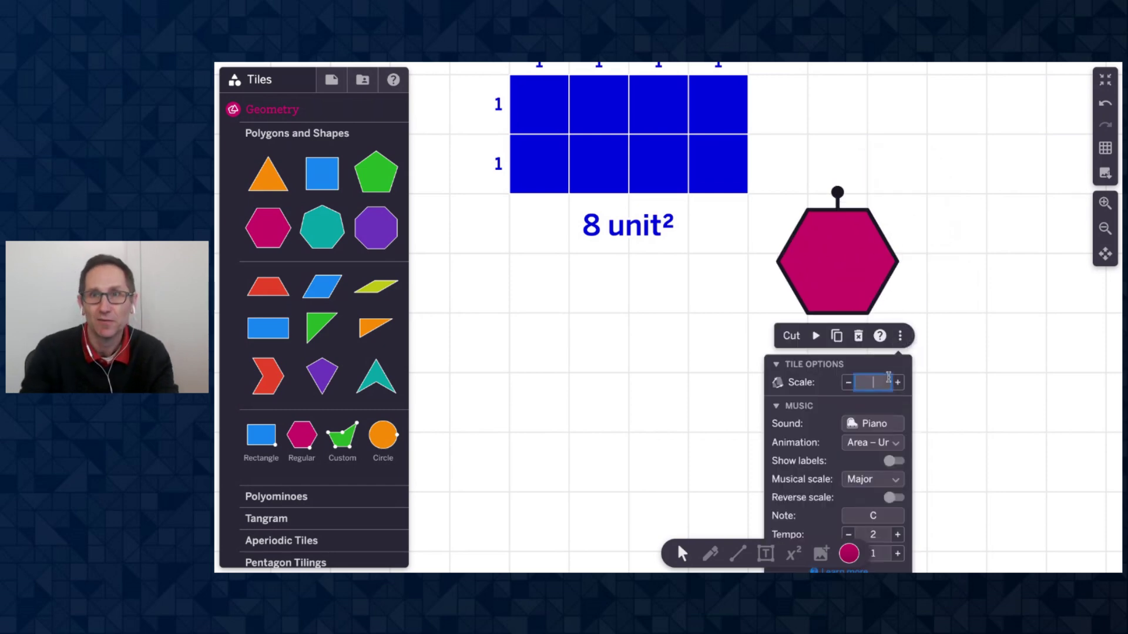
pyautogui.write('3')
pyautogui.click(1105, 229)
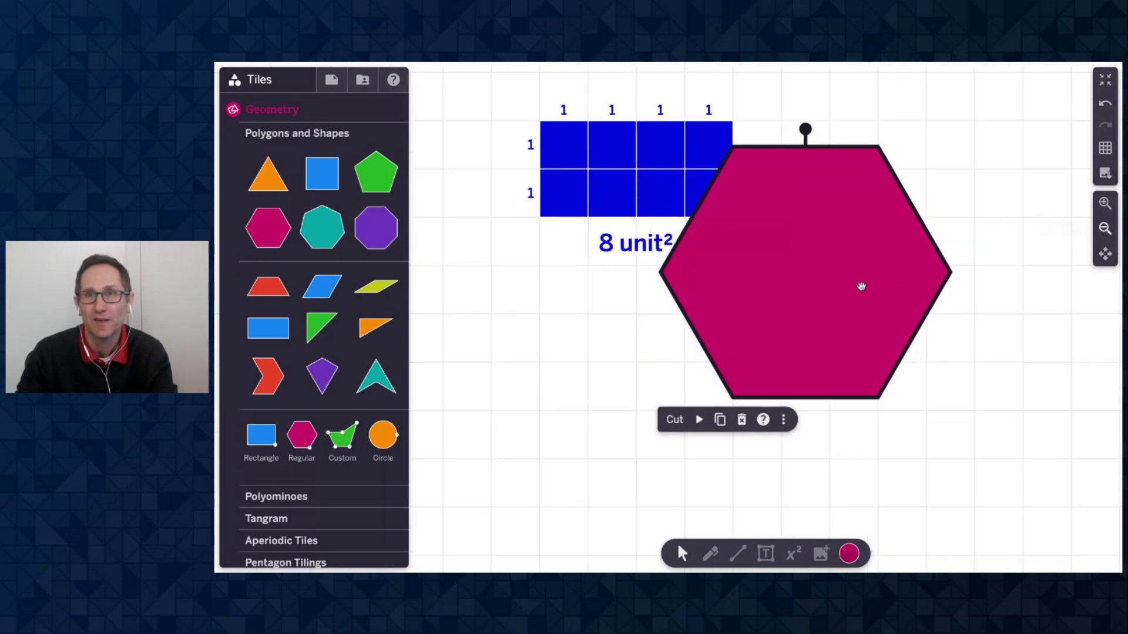
pyautogui.moveTo(861, 287); pyautogui.dragTo(914, 270)
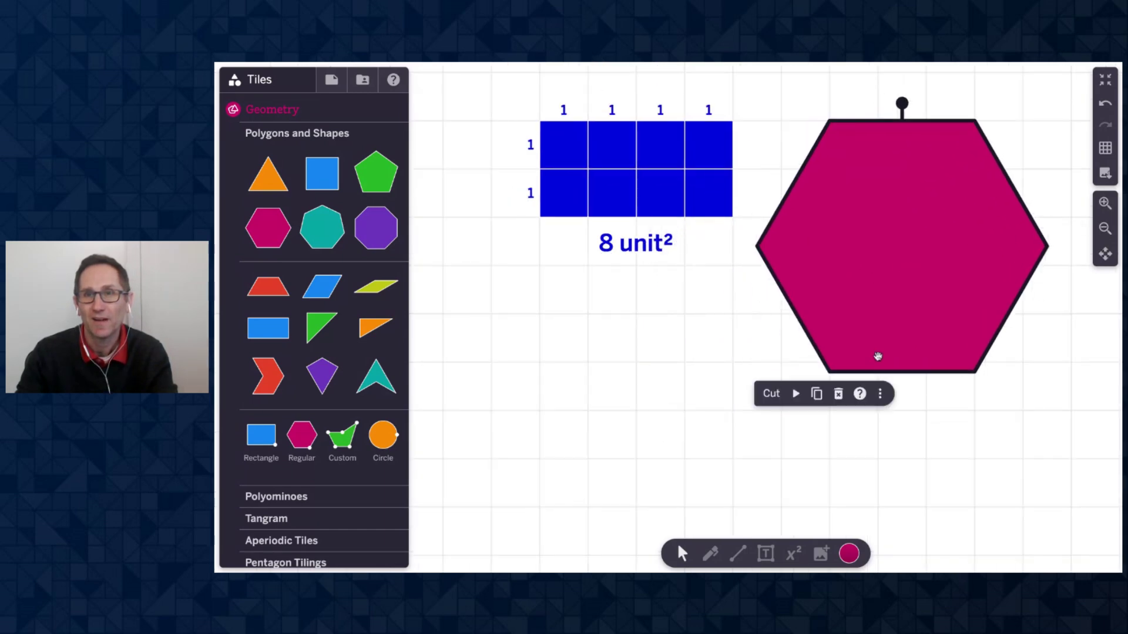
# Step: Raise the hexagon's tempo to 5 and play its area animation
pyautogui.click(880, 393)
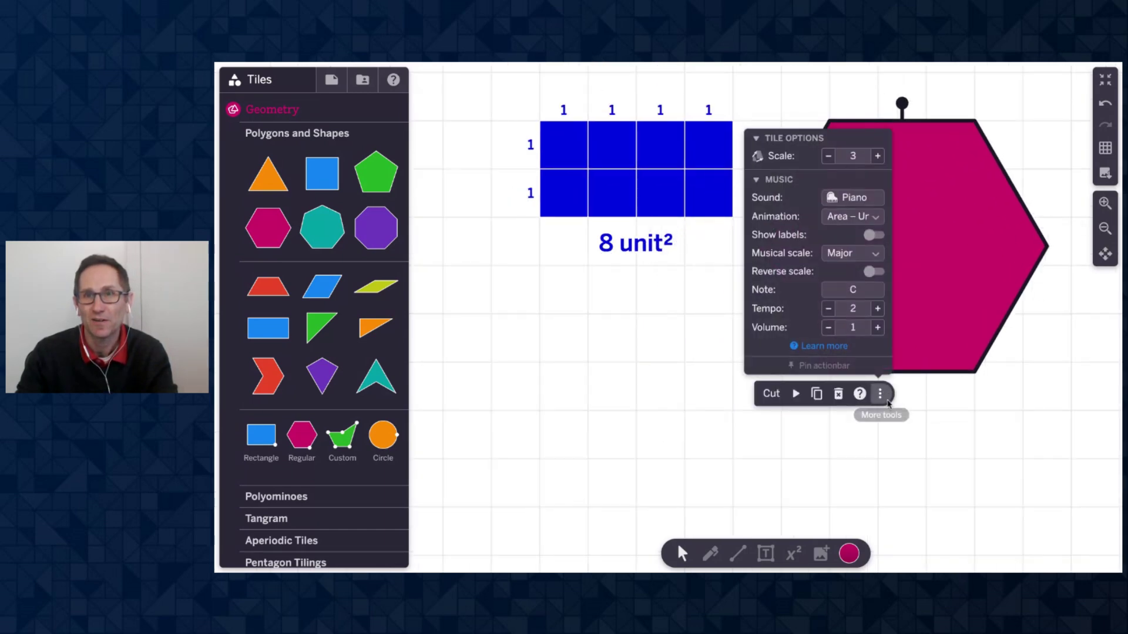
pyautogui.click(878, 309)
pyautogui.click(878, 308)
pyautogui.click(878, 309)
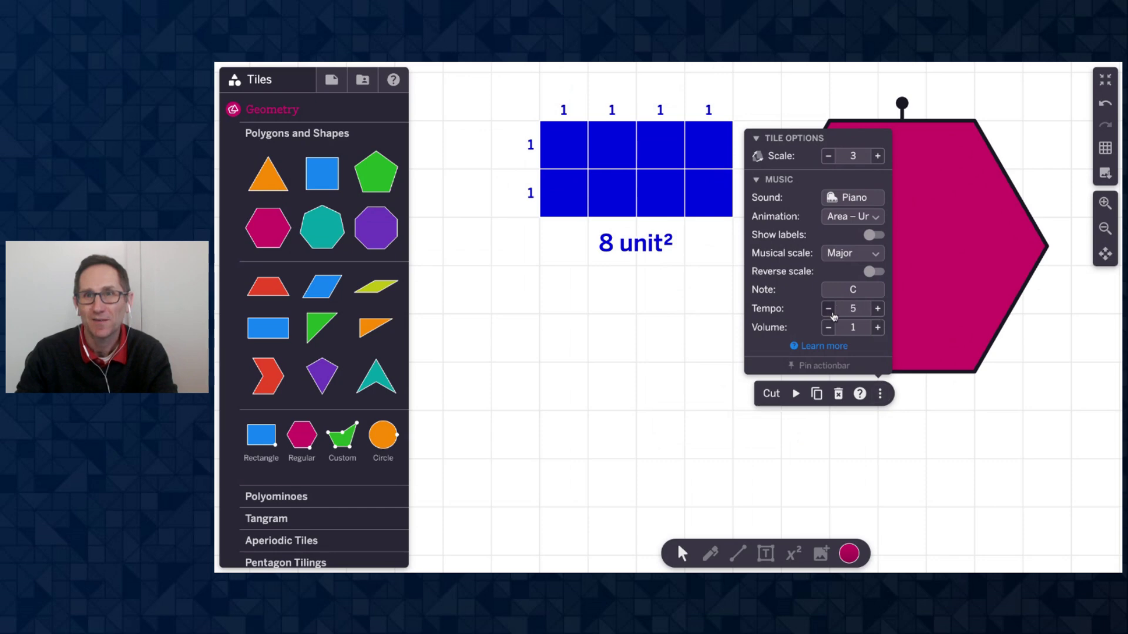
pyautogui.click(797, 395)
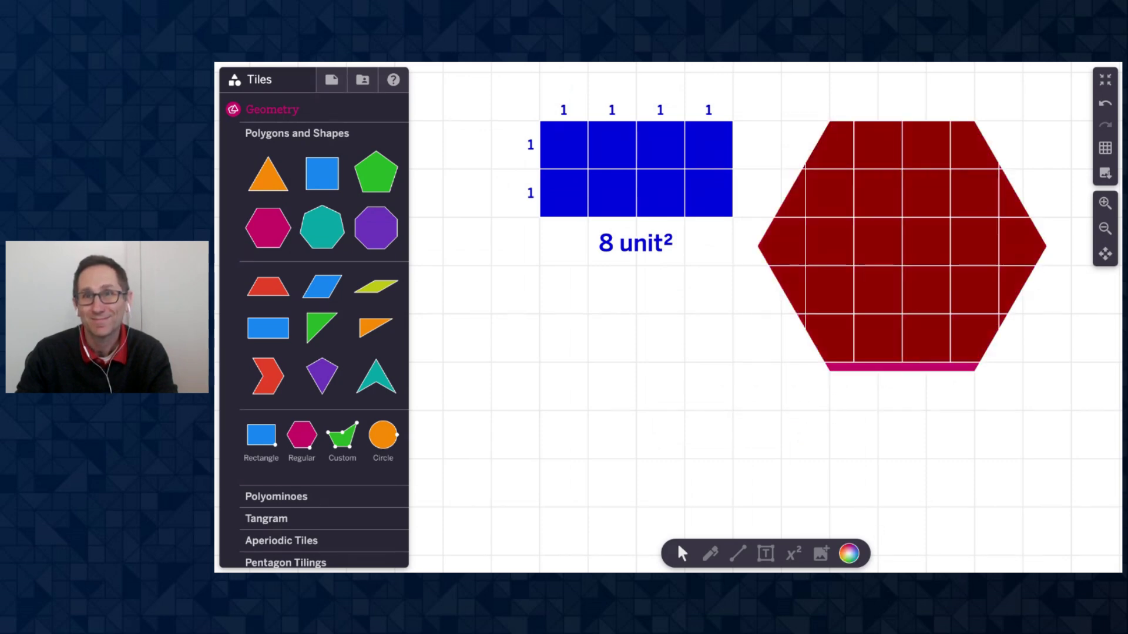
# Step: Turn on labels for the hexagon's area animation and play it, showing 23.4 unit²
pyautogui.click(885, 365)
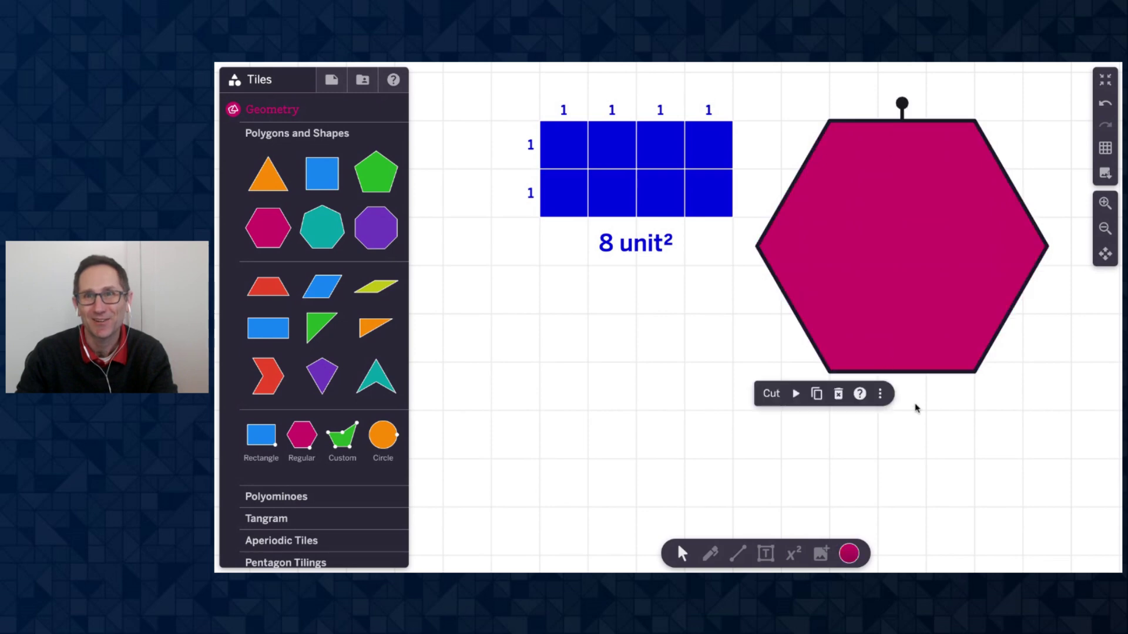
pyautogui.click(880, 394)
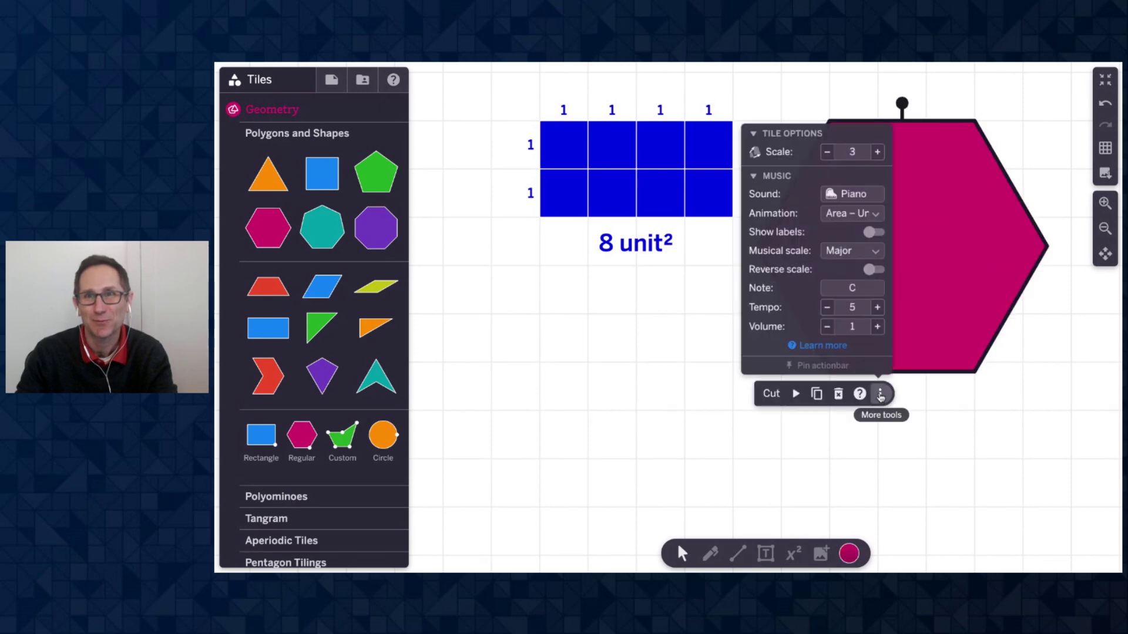
pyautogui.click(876, 235)
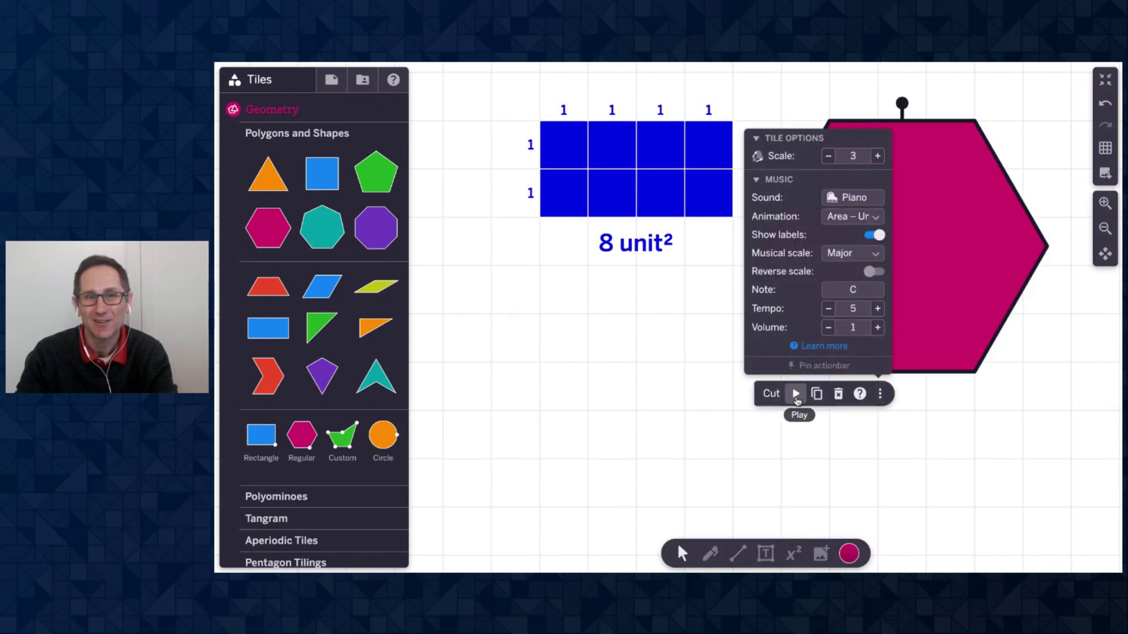
pyautogui.click(797, 395)
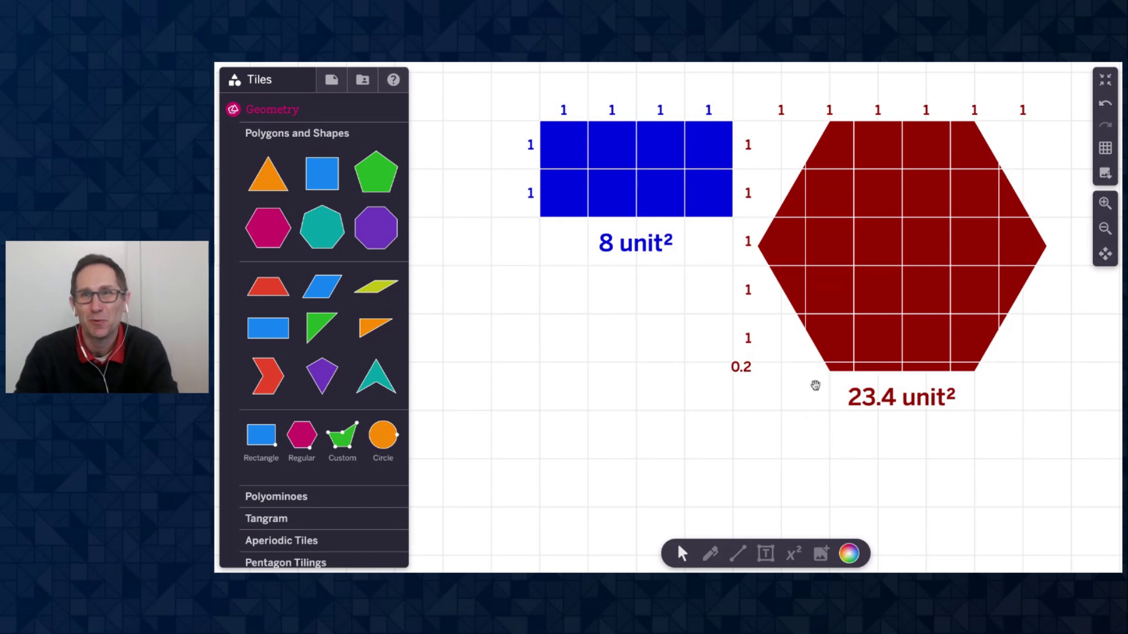
# Step: Replay the hexagon's area animation
pyautogui.click(834, 346)
pyautogui.click(880, 393)
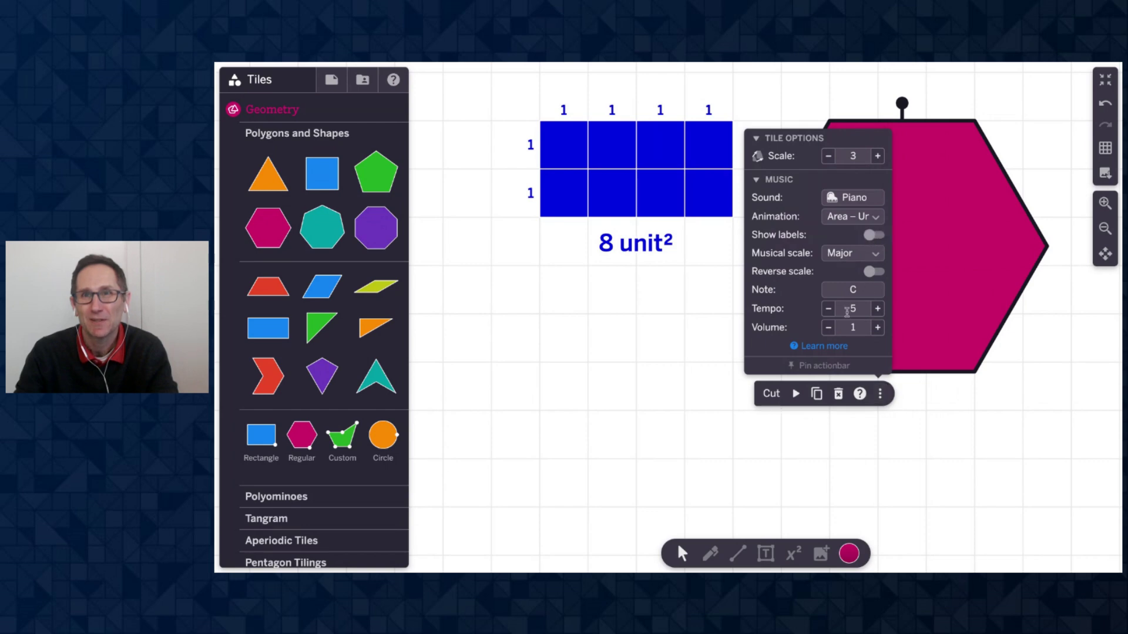
pyautogui.click(796, 394)
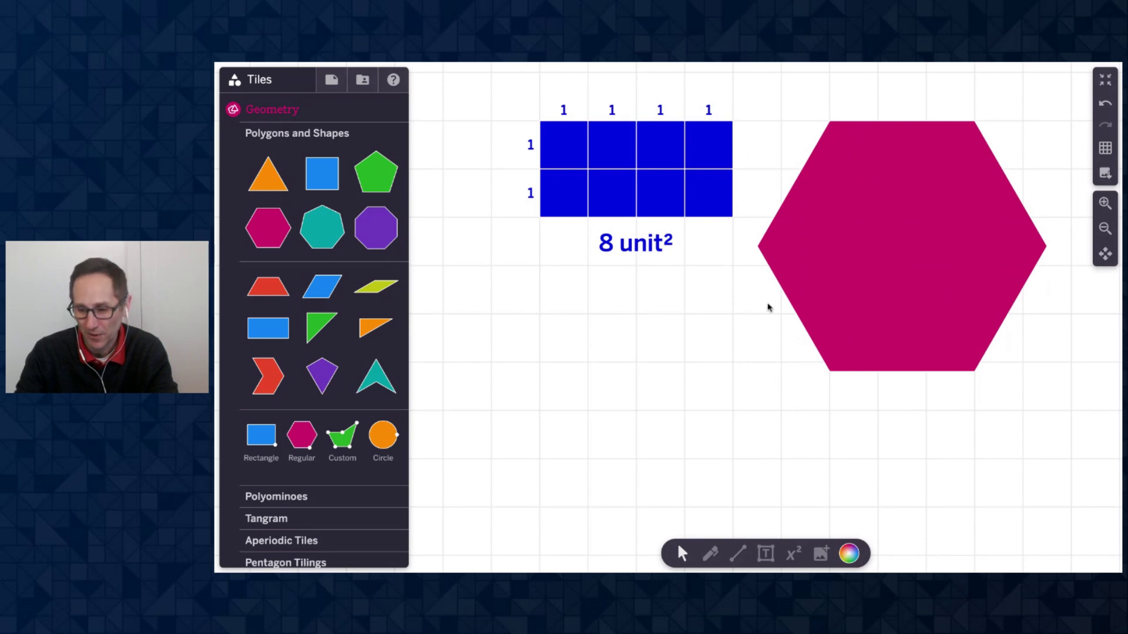
# Step: Switch to a blank background and place a small hexagon overlapped by a blue square
pyautogui.click(1105, 147)
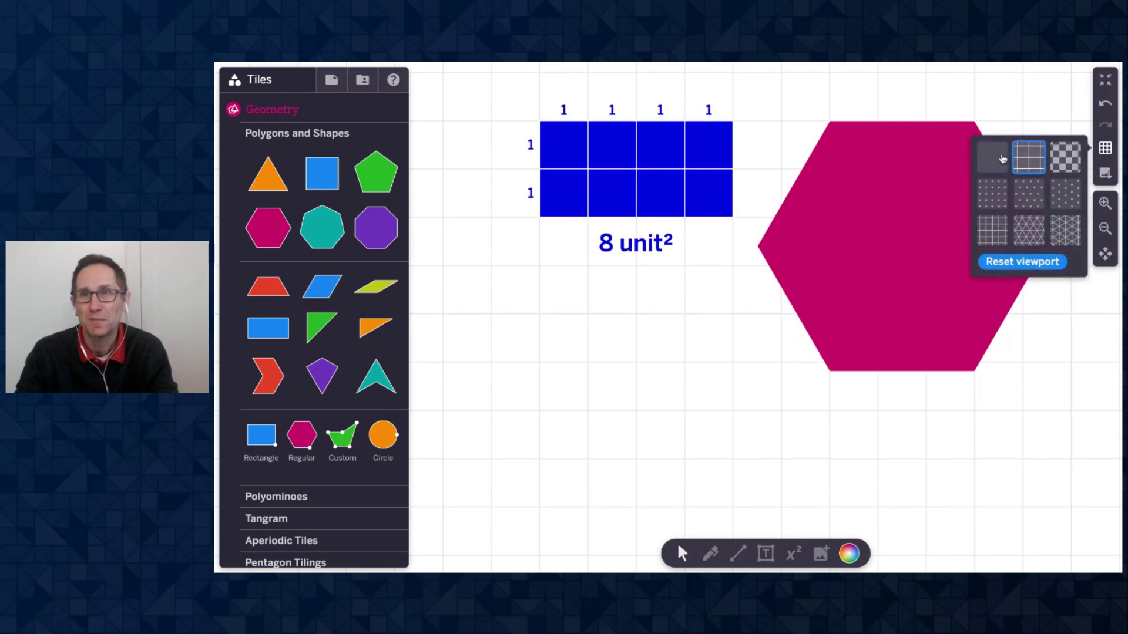
pyautogui.click(999, 161)
pyautogui.moveTo(290, 224); pyautogui.dragTo(590, 446)
pyautogui.scroll(-3, 611, 335)
pyautogui.moveTo(612, 335); pyautogui.dragTo(583, 368)
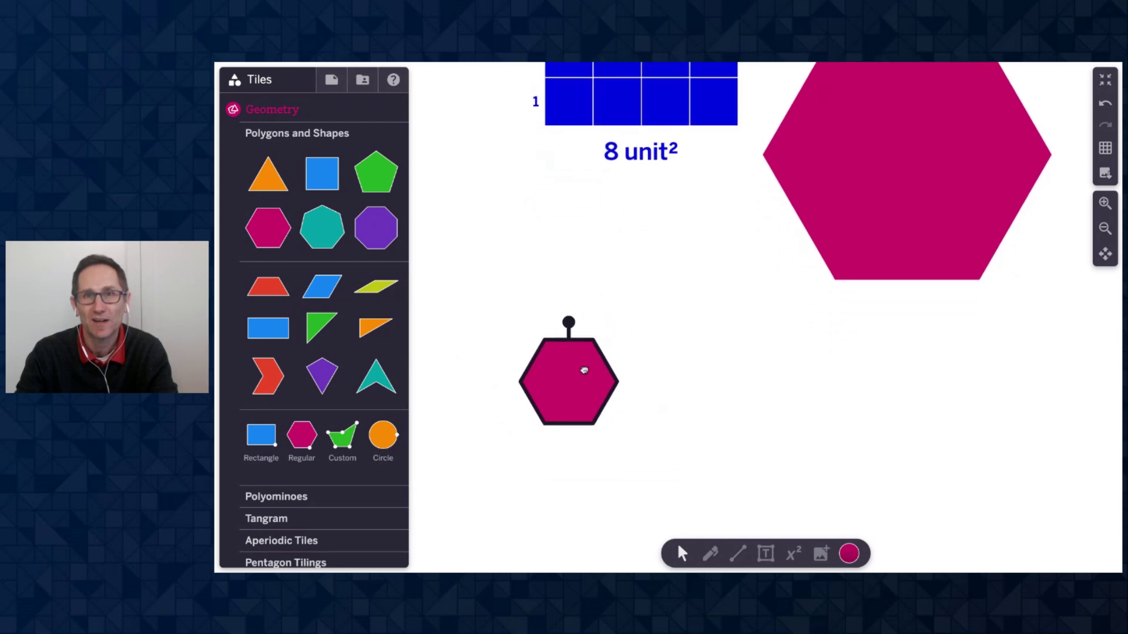
pyautogui.moveTo(332, 186); pyautogui.dragTo(609, 385)
# Step: Select the hexagon-square pair and duplicate it twice with Ctrl+D
pyautogui.moveTo(501, 358); pyautogui.dragTo(645, 404)
pyautogui.moveTo(541, 393); pyautogui.dragTo(690, 354)
pyautogui.scroll(-3, 862, 371)
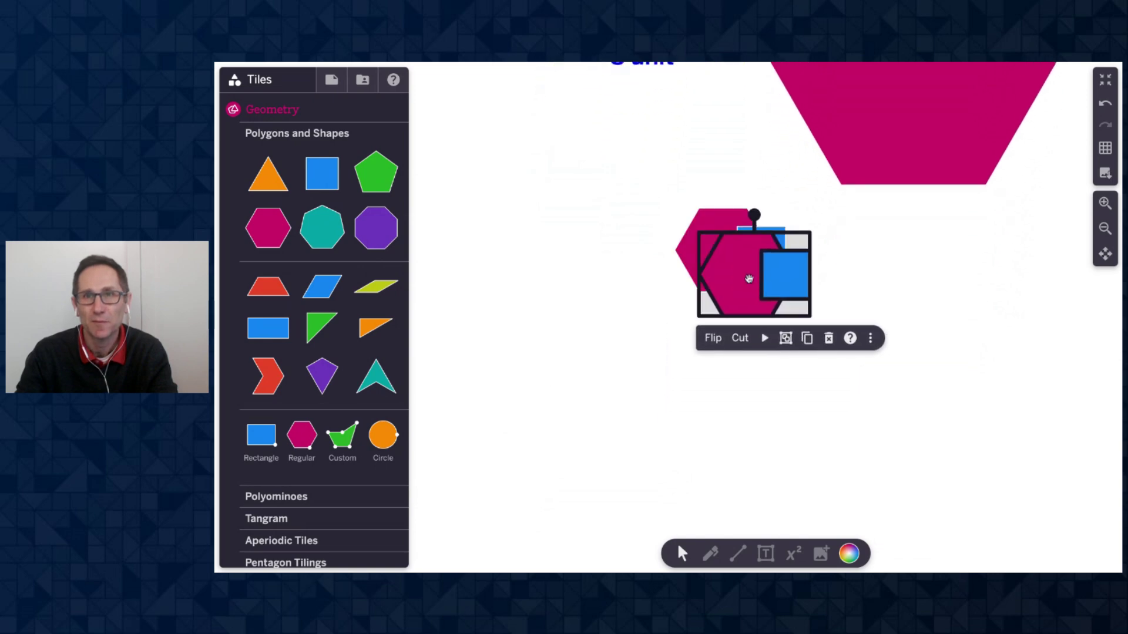
pyautogui.hotkey('ctrl', 'd')
pyautogui.moveTo(747, 278); pyautogui.dragTo(853, 374)
pyautogui.hotkey('ctrl', 'd')
pyautogui.hotkey('ctrl', 'd')
# Step: Fuse the left hexagon and square with Union, then select the middle pair
pyautogui.click(660, 319)
pyautogui.click(589, 383)
pyautogui.scroll(-2, 652, 297)
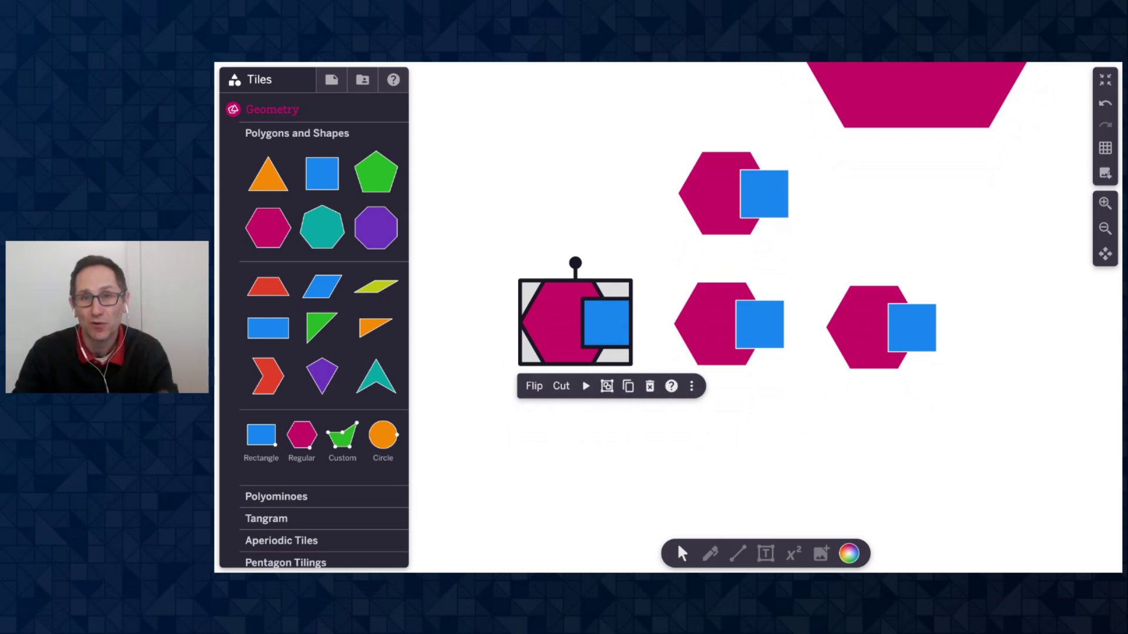
pyautogui.scroll(-1, 729, 424)
pyautogui.click(688, 366)
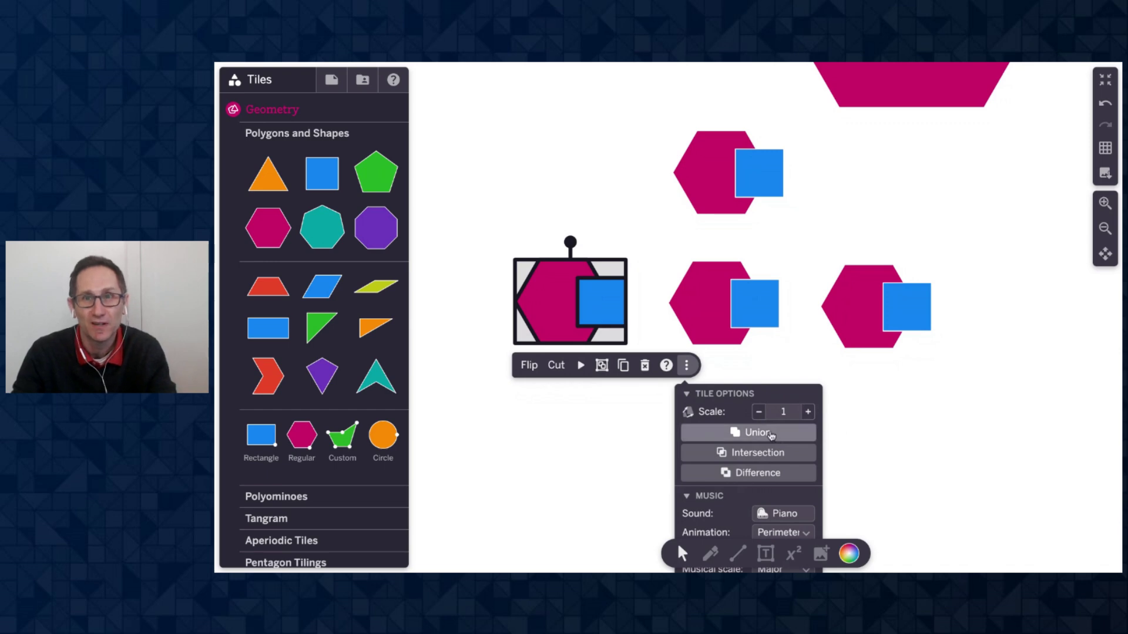
pyautogui.click(749, 433)
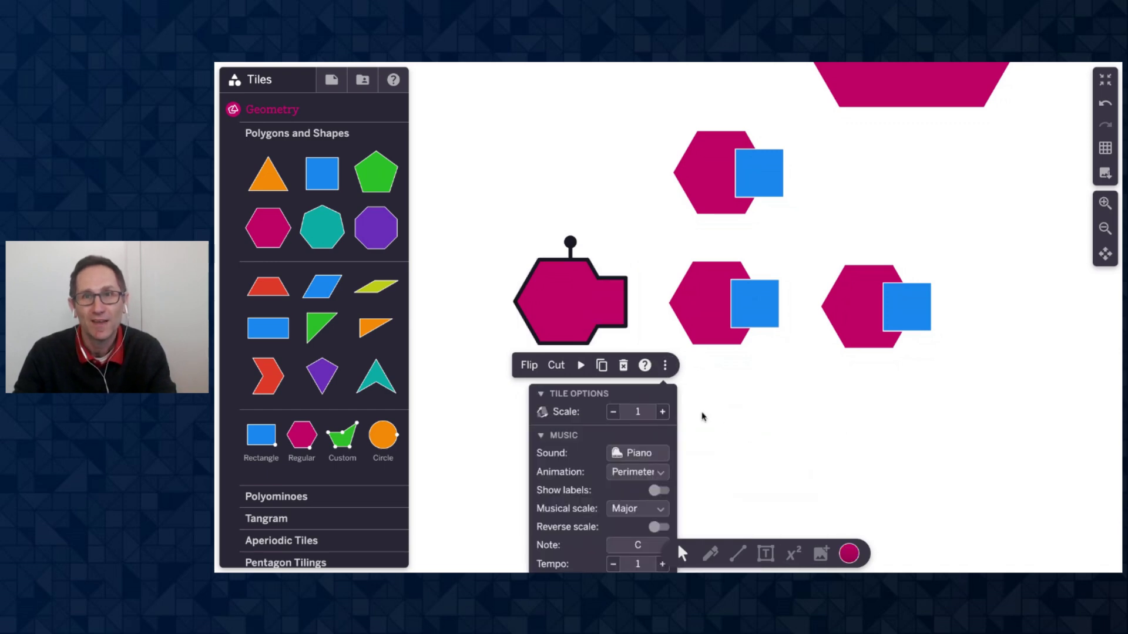
pyautogui.moveTo(661, 258); pyautogui.dragTo(746, 305)
pyautogui.click(841, 367)
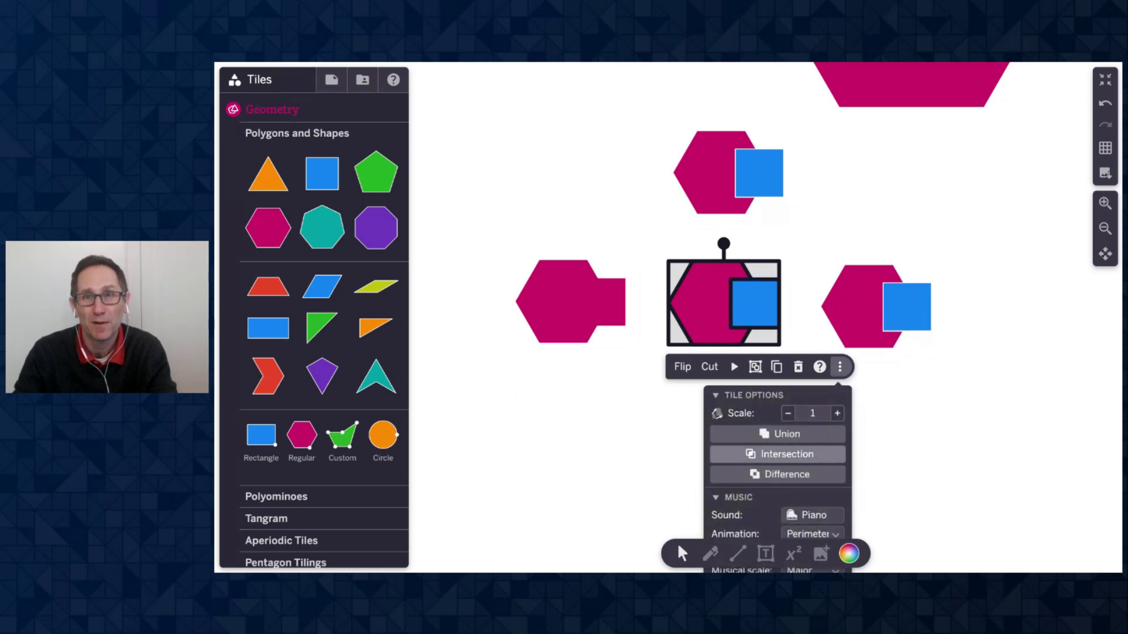
# Step: Intersect the middle pair to keep only the overlap, and subtract the square from the right hexagon
pyautogui.click(781, 454)
pyautogui.moveTo(790, 283); pyautogui.dragTo(916, 329)
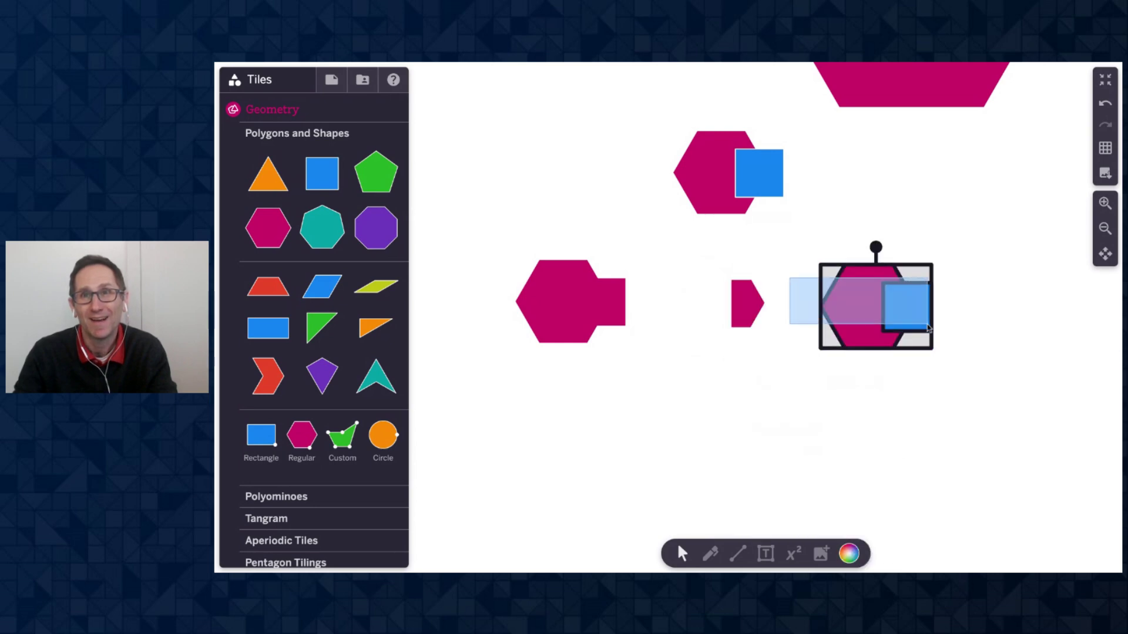
pyautogui.click(992, 370)
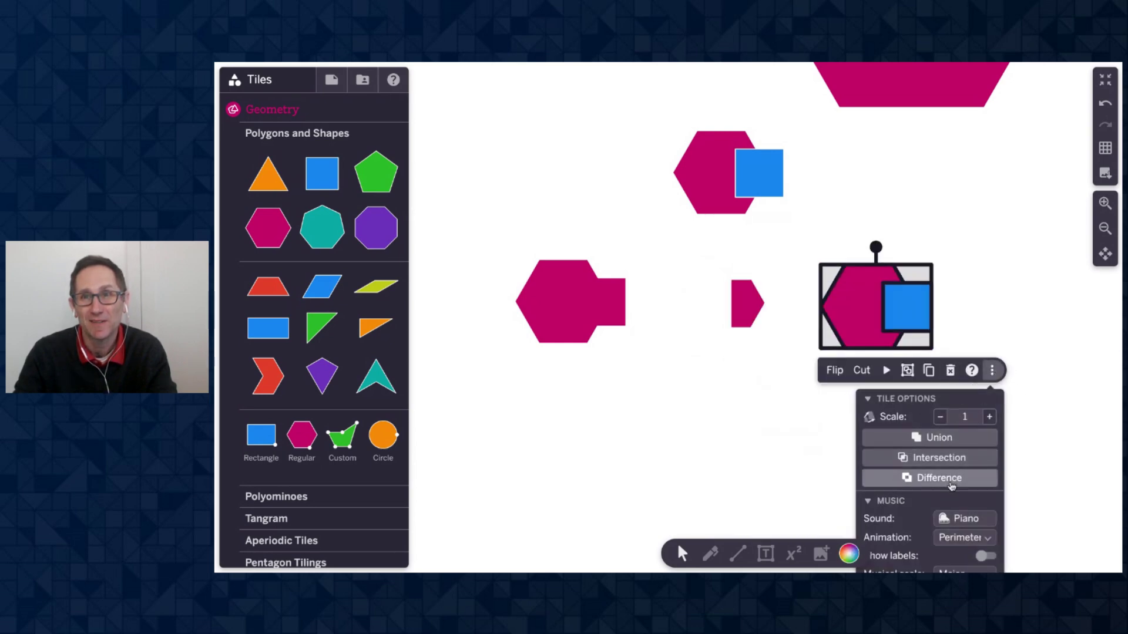
pyautogui.click(940, 477)
# Step: Settle the notched hexagon back in place and deselect it
pyautogui.click(814, 324)
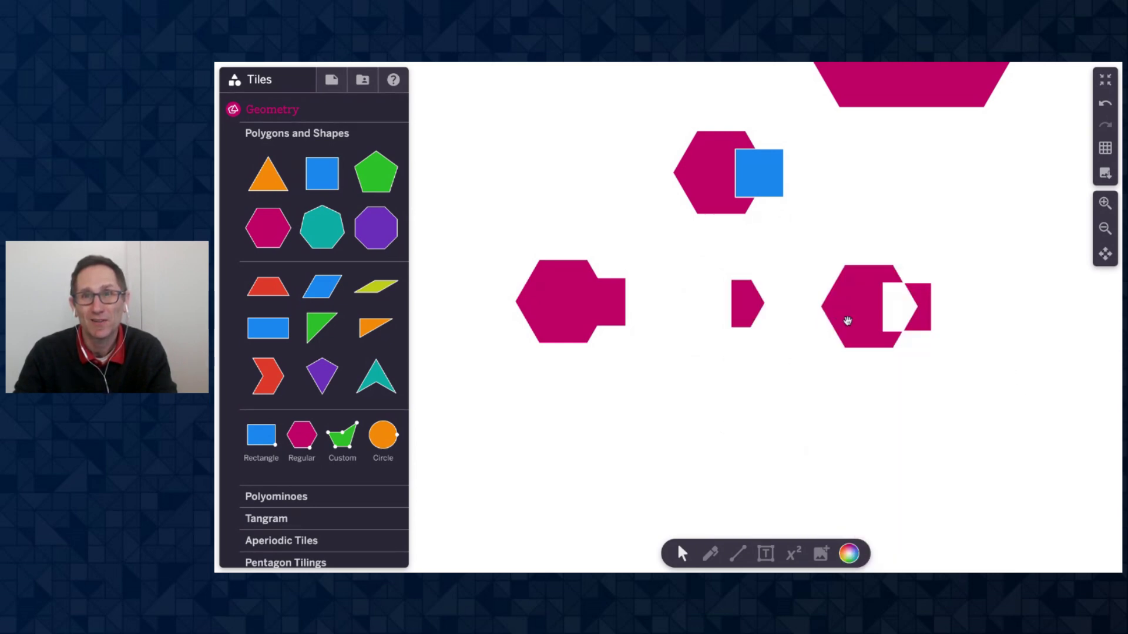
pyautogui.moveTo(847, 320); pyautogui.dragTo(886, 336)
pyautogui.click(668, 387)
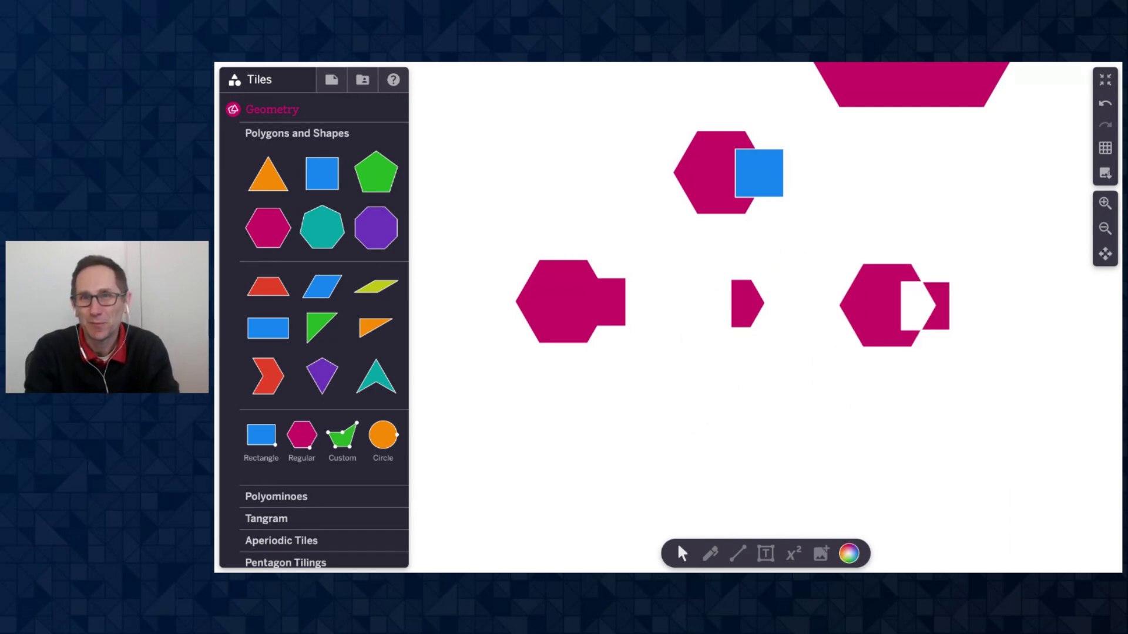
pyautogui.scroll(-2, 728, 294)
pyautogui.scroll(-1, 729, 235)
pyautogui.hscroll(-1, 728, 235)
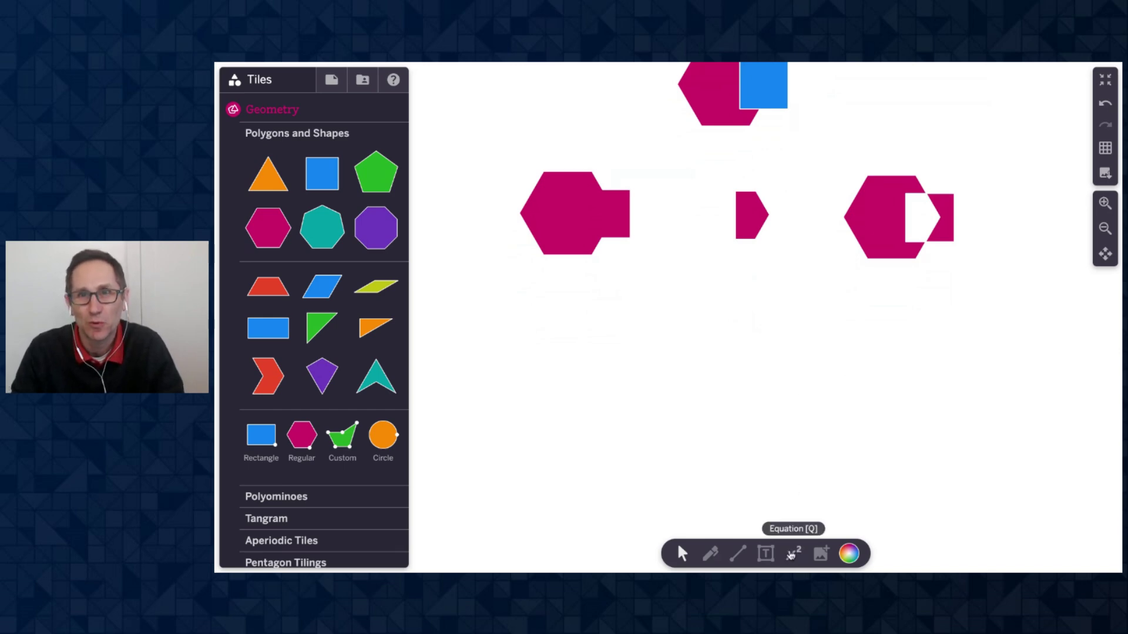
# Step: Add the equation a=10 to the canvas, then zoom in and position it
pyautogui.click(792, 555)
pyautogui.click(552, 333)
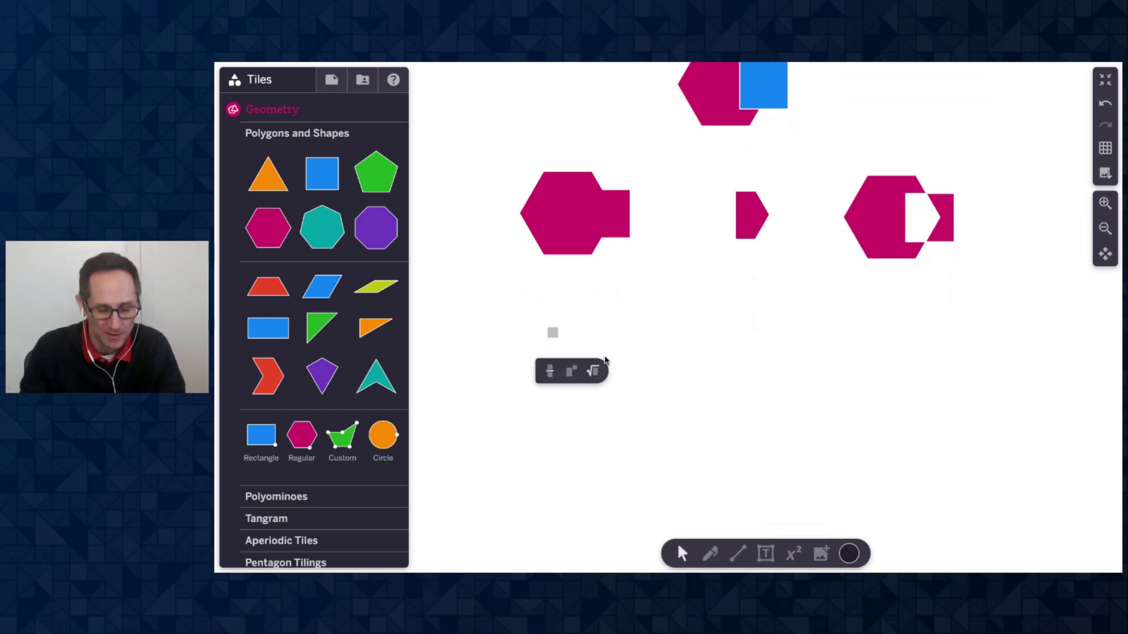
pyautogui.write('a=10')
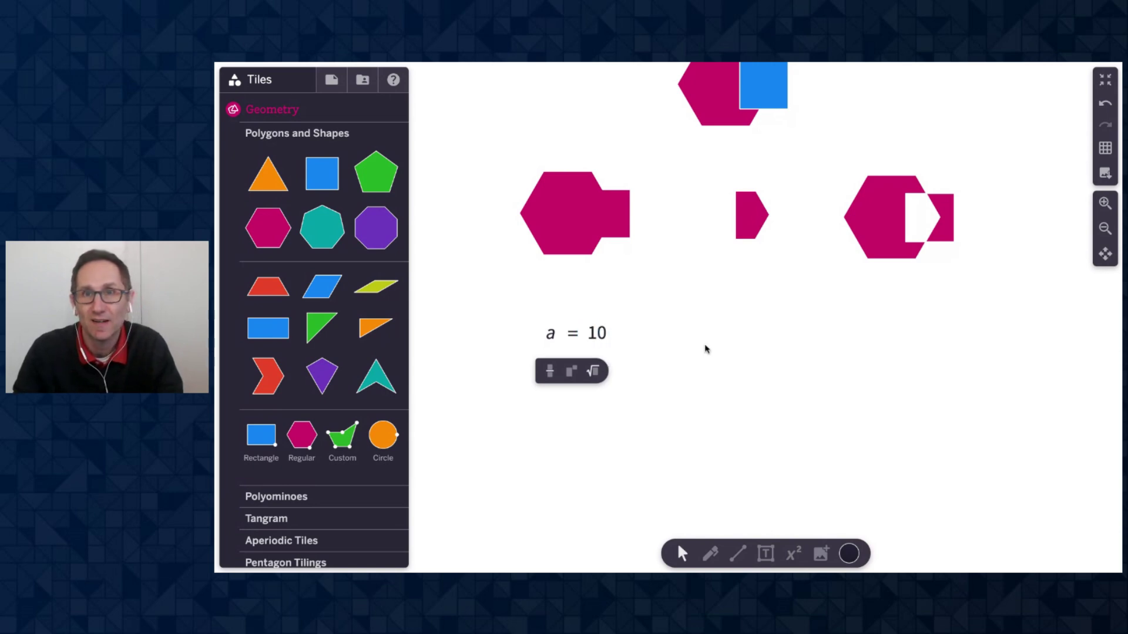
pyautogui.click(706, 349)
pyautogui.click(1105, 203)
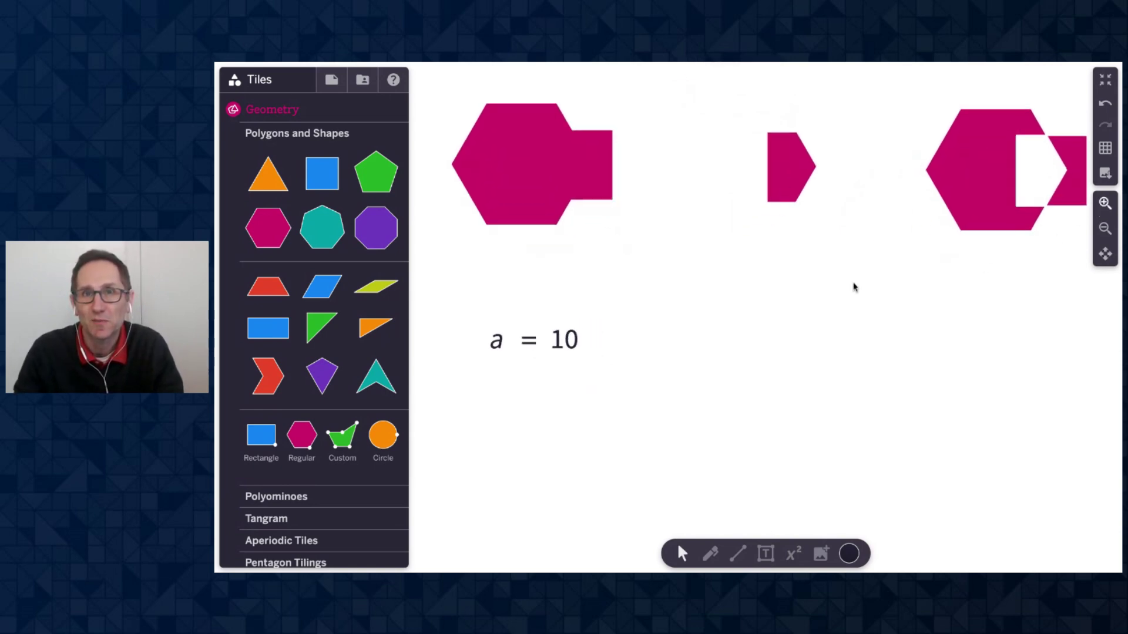
pyautogui.scroll(-5, 854, 286)
pyautogui.moveTo(549, 130); pyautogui.dragTo(538, 250)
pyautogui.click(1105, 203)
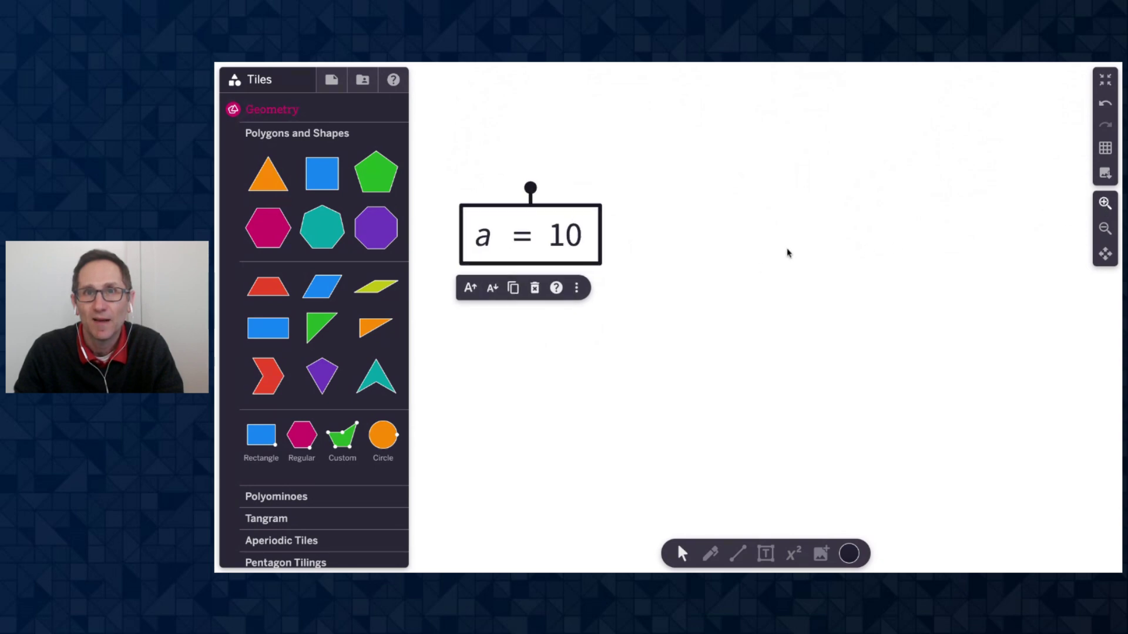
pyautogui.click(742, 291)
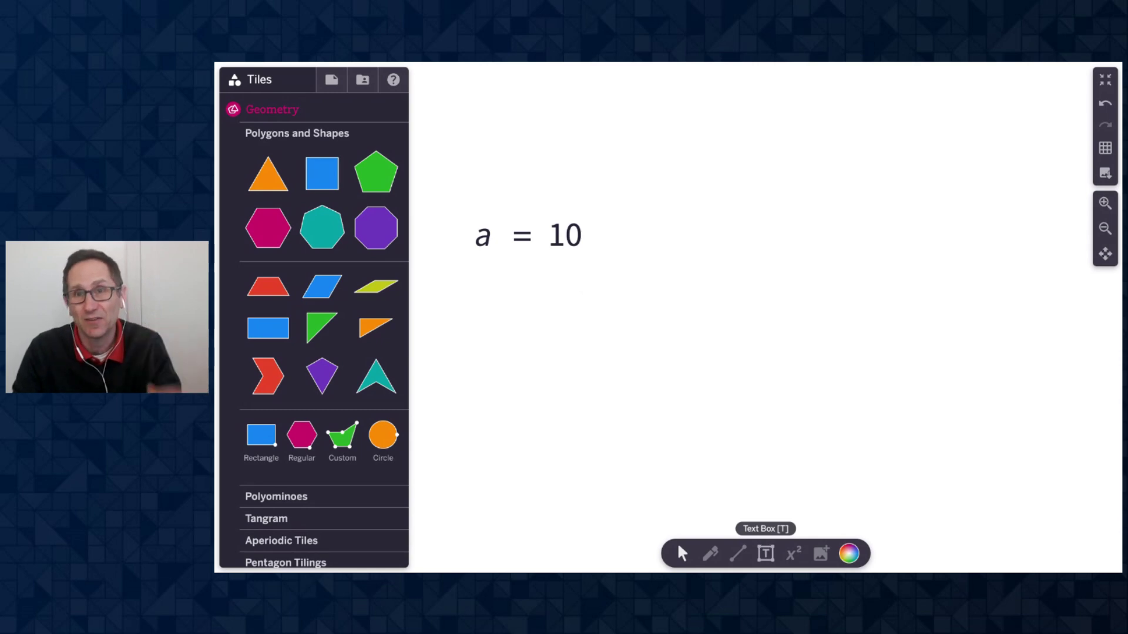
# Step: Add a text box reading 'The value of a is' beside the equation
pyautogui.click(762, 558)
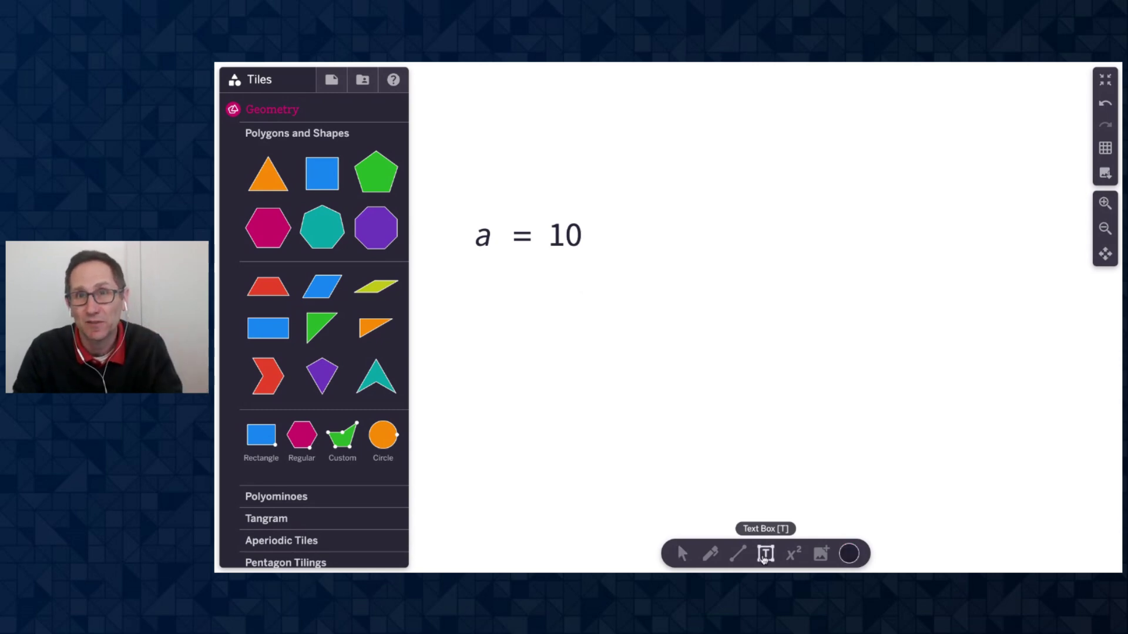
pyautogui.click(682, 228)
pyautogui.write('The ca')
pyautogui.press('BackSpace')
pyautogui.press('BackSpace')
pyautogui.write('value of a is')
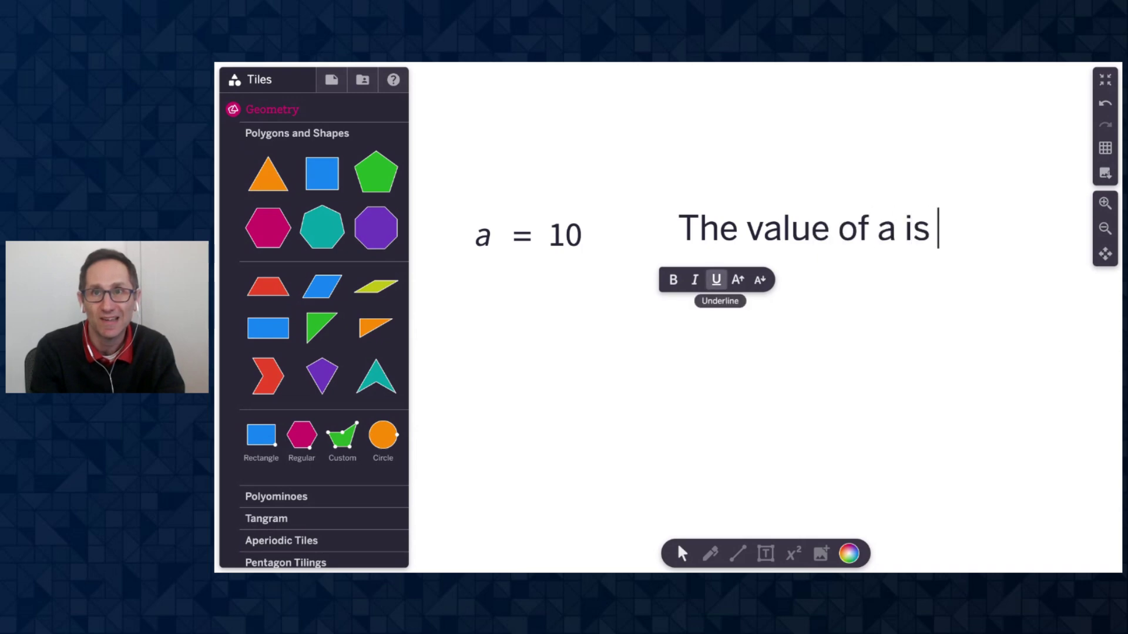
pyautogui.click(788, 249)
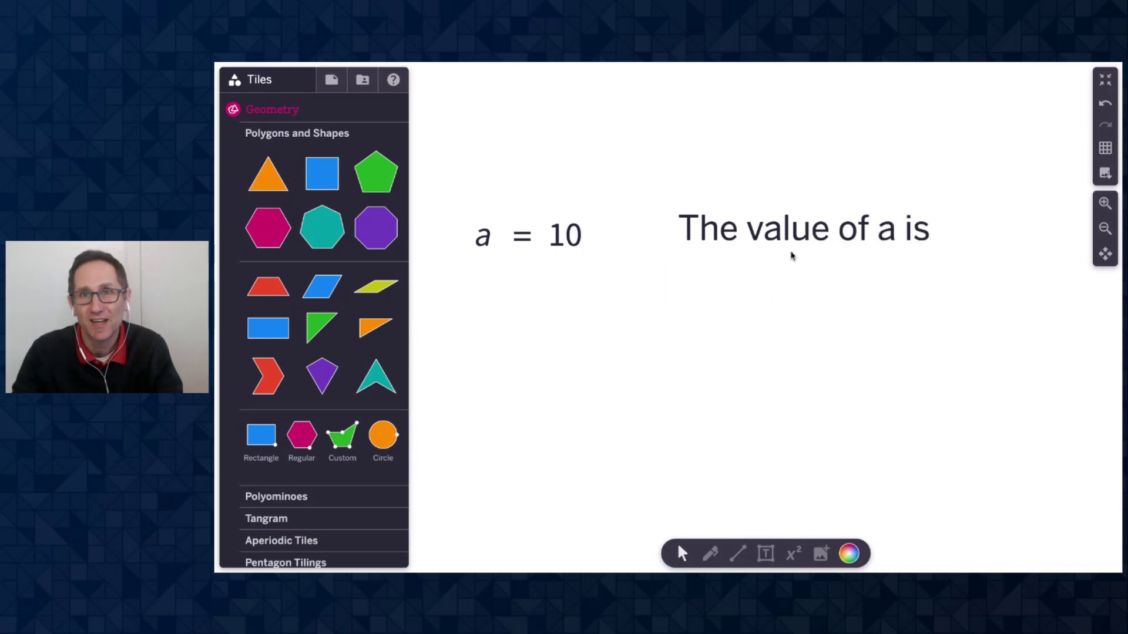
pyautogui.click(760, 230)
pyautogui.moveTo(760, 230); pyautogui.dragTo(735, 217)
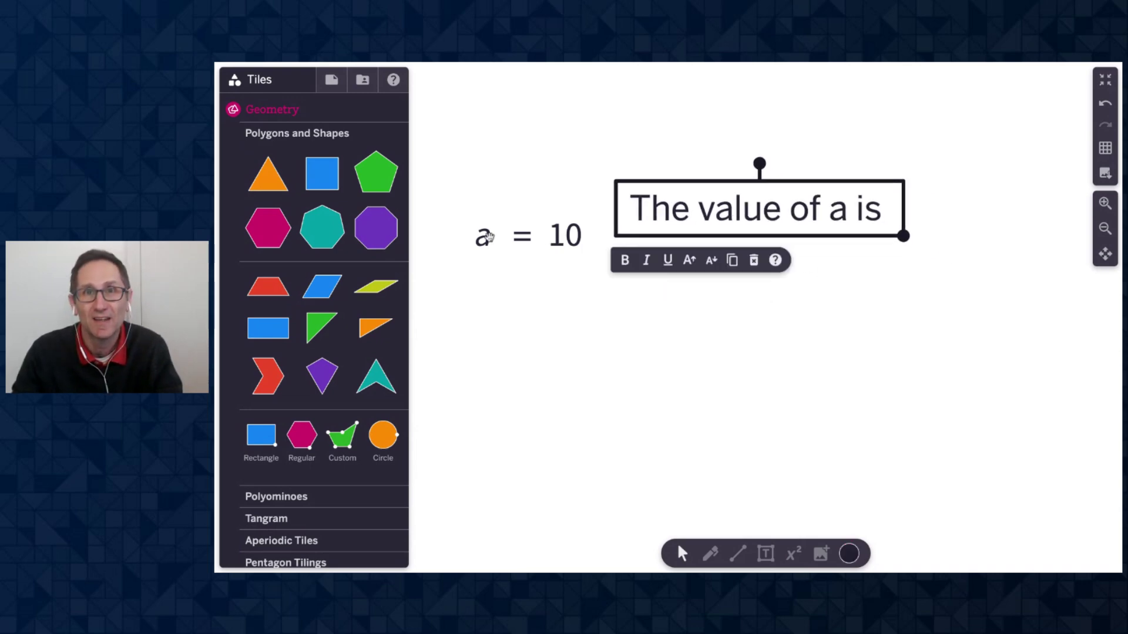
# Step: Append the ${a} placeholder so the sentence shows a's value, 10
pyautogui.click(844, 207)
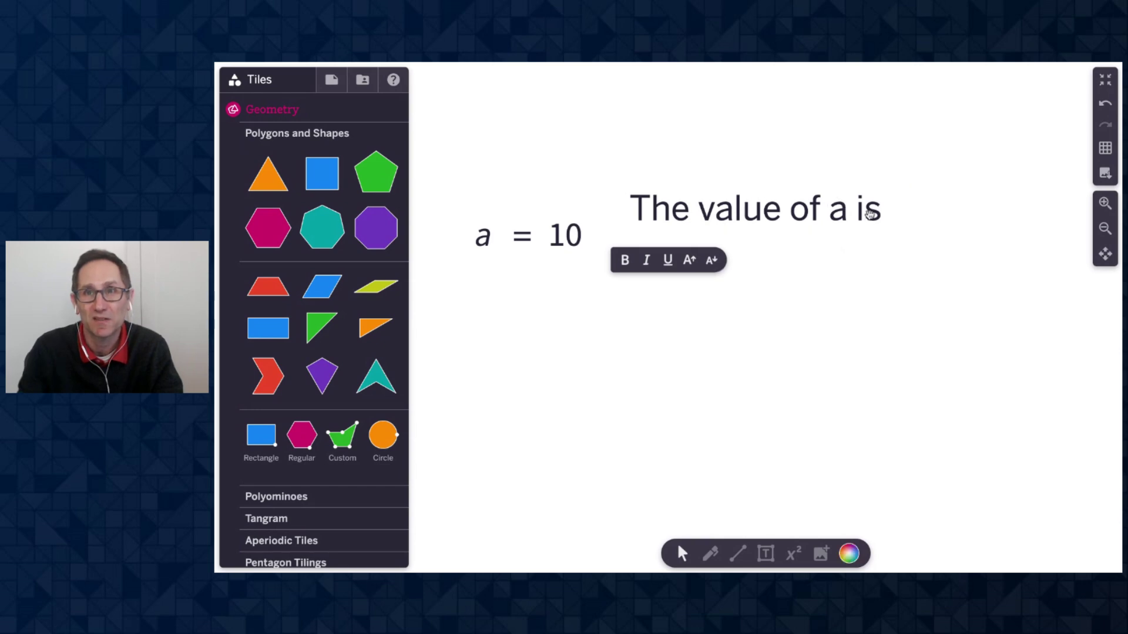
pyautogui.click(868, 213)
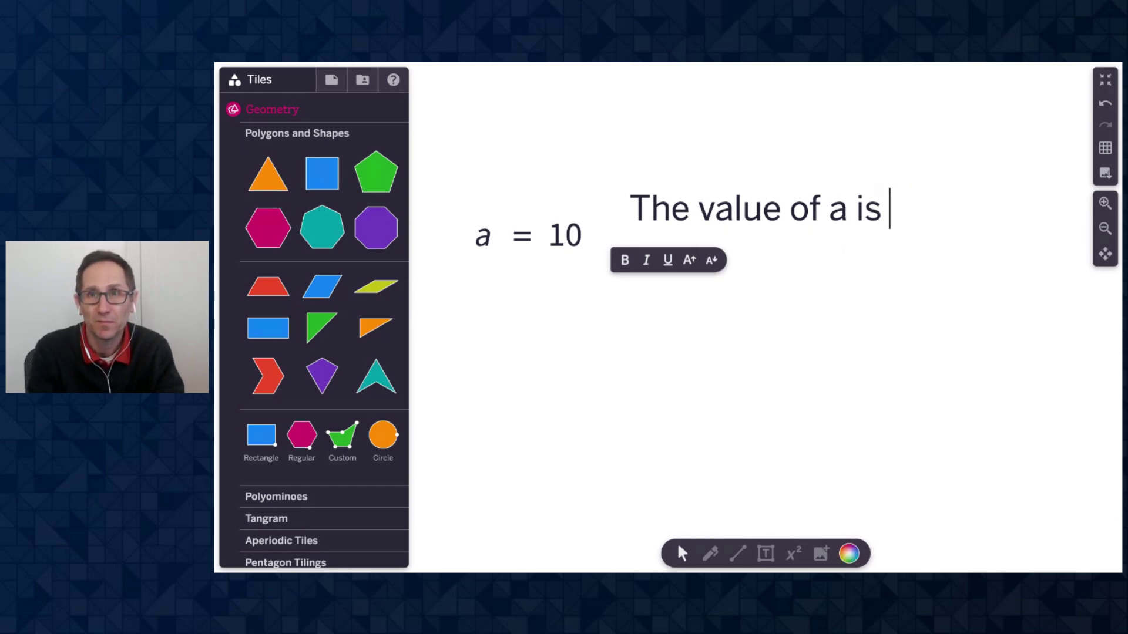
pyautogui.write('$')
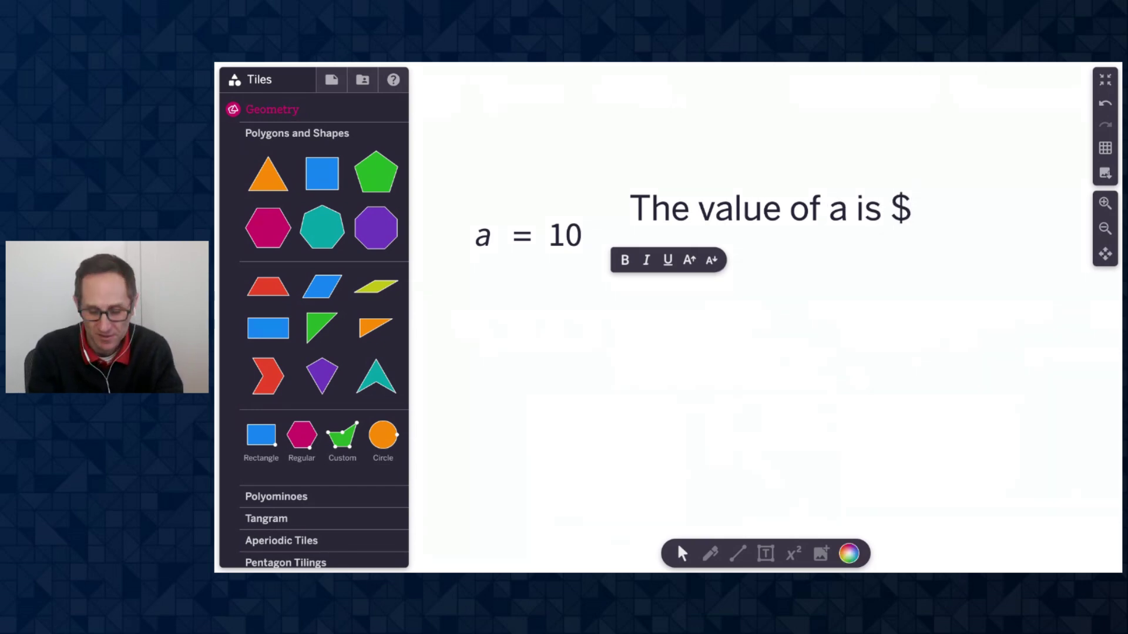
pyautogui.write('{a}')
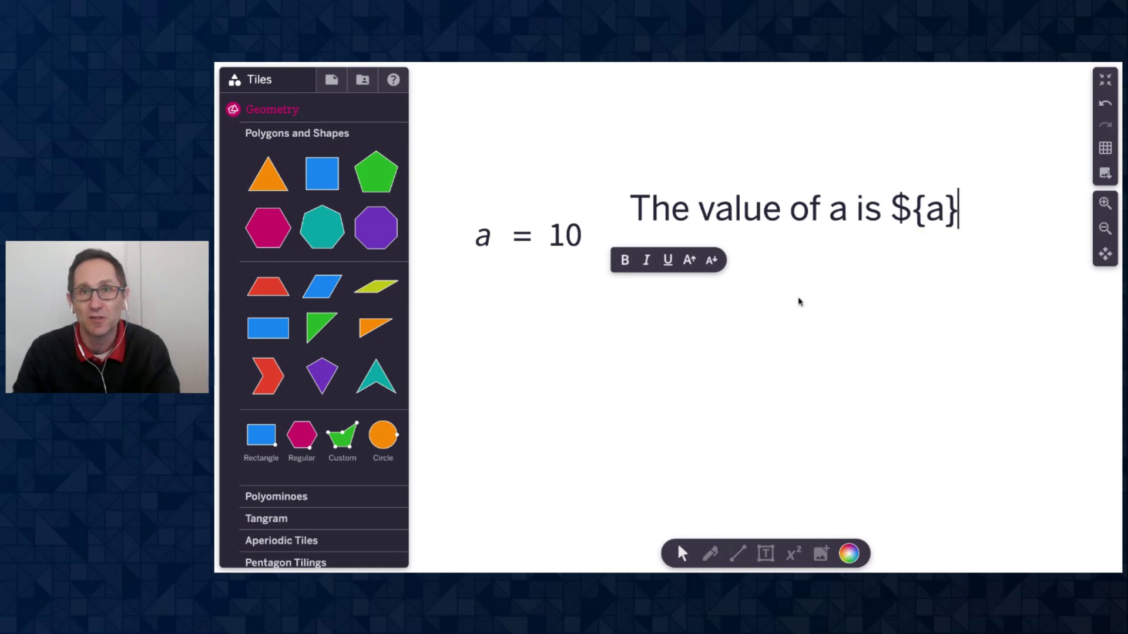
pyautogui.click(838, 315)
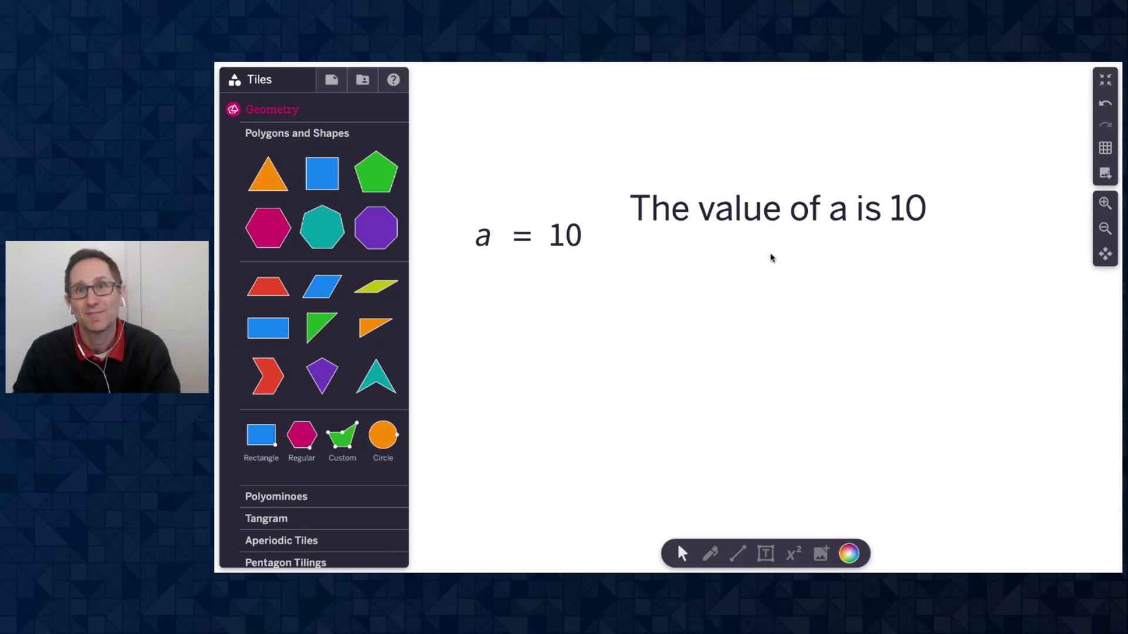
# Step: Copy the sentence below and edit it into a 2a version showing 20
pyautogui.click(720, 207)
pyautogui.moveTo(726, 237); pyautogui.dragTo(689, 271)
pyautogui.click(833, 279)
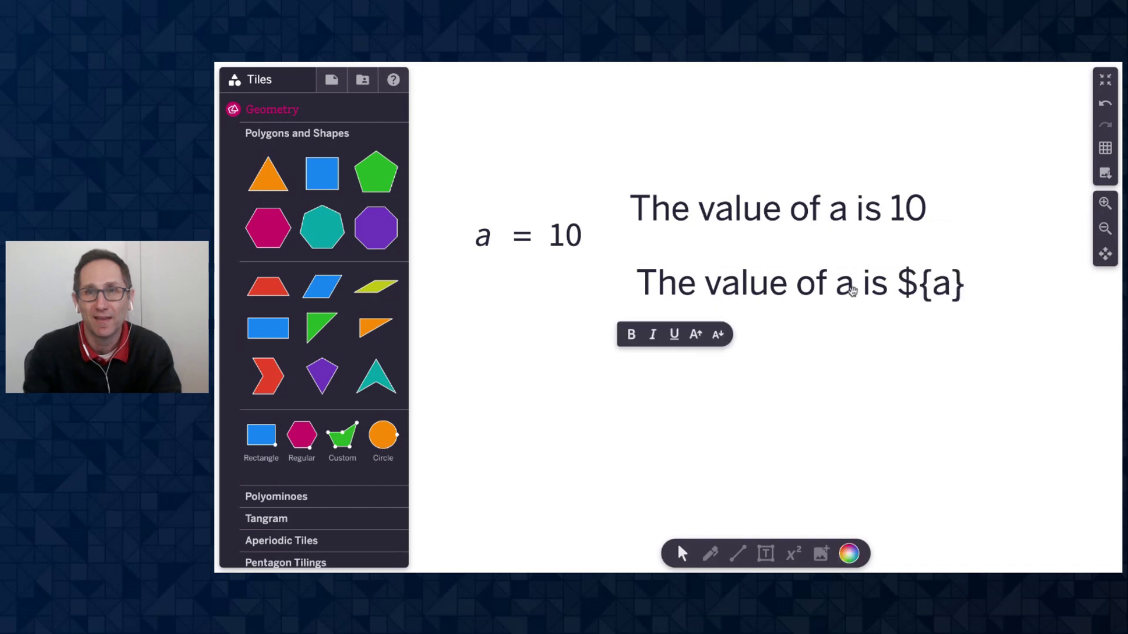
pyautogui.press('Right')
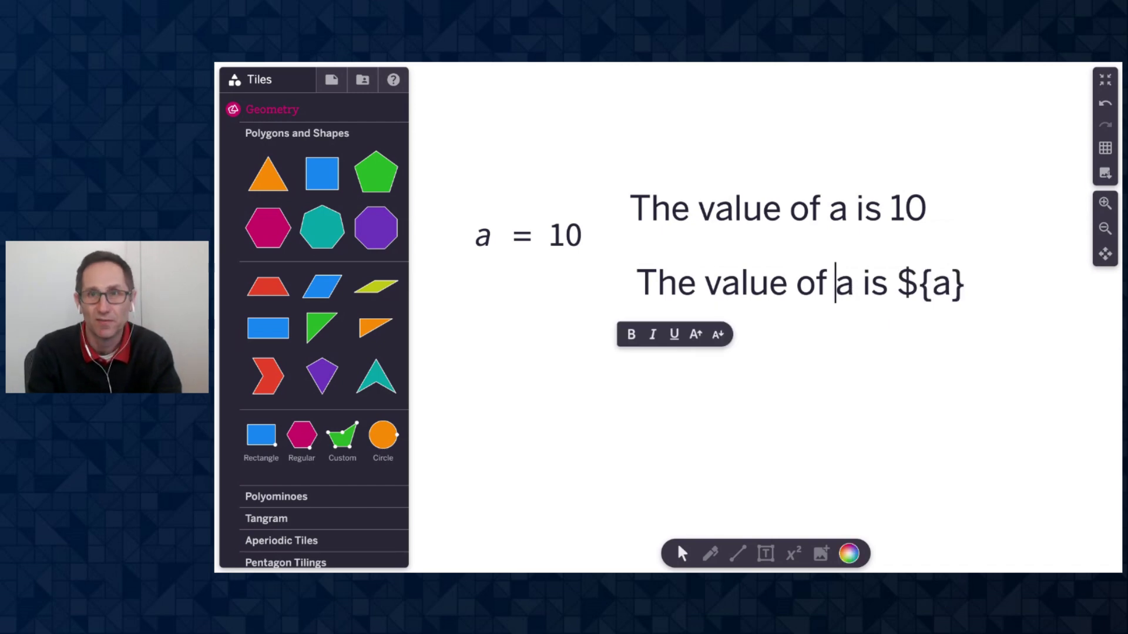
pyautogui.click(855, 283)
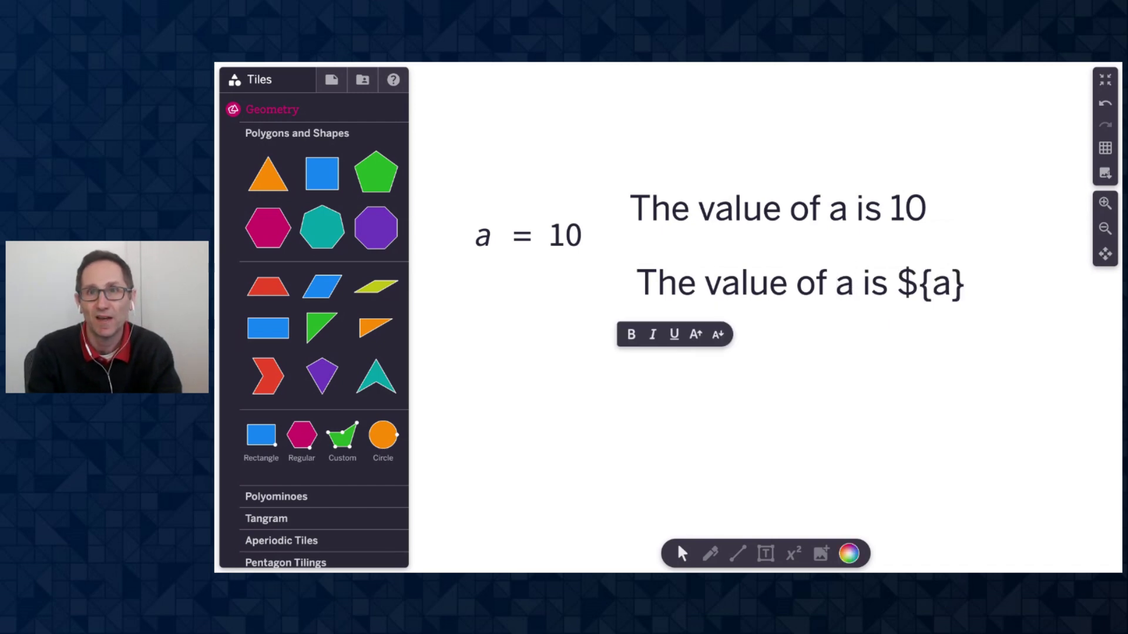
pyautogui.press('Left')
pyautogui.write('2')
pyautogui.press('Right')
pyautogui.press('Right')
pyautogui.press('Right')
pyautogui.press('Right')
pyautogui.press('Right')
pyautogui.press('Right')
pyautogui.press('Right')
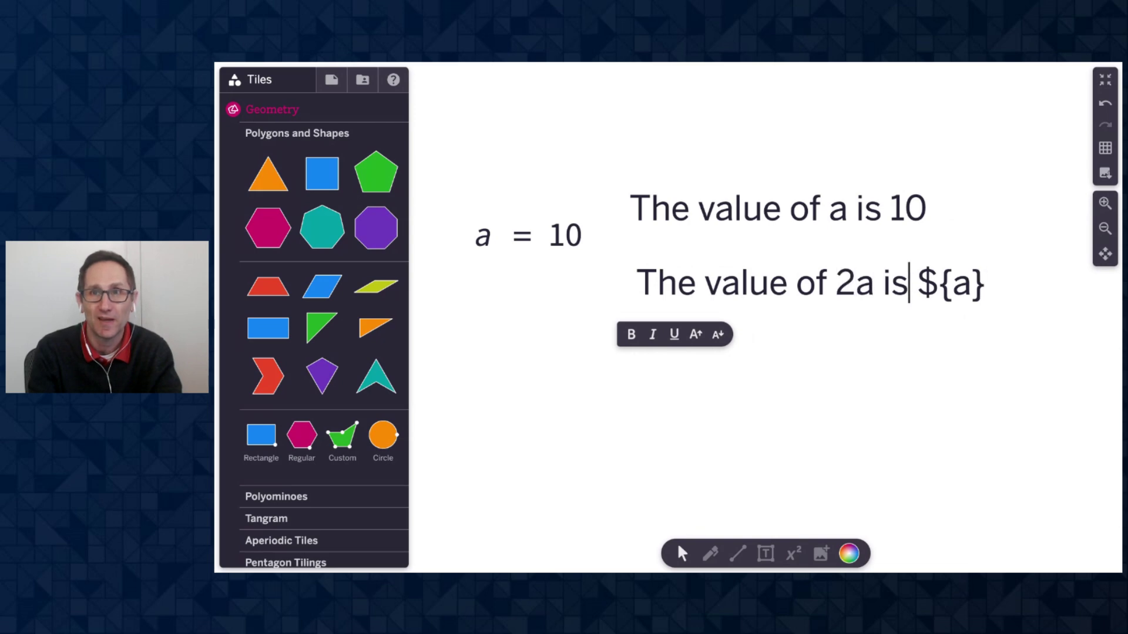
pyautogui.write('2')
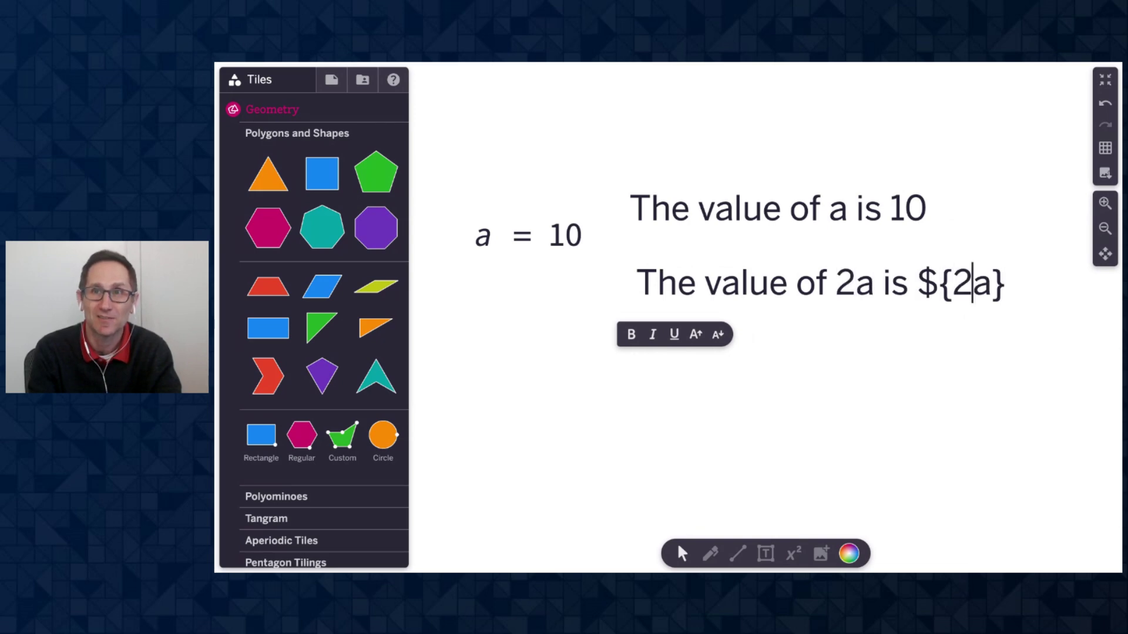
pyautogui.click(867, 342)
# Step: Duplicate the 2a sentence and edit it into an a * a version using ^2, showing 100
pyautogui.click(801, 284)
pyautogui.hotkey('ctrl', 'd')
pyautogui.moveTo(802, 311); pyautogui.dragTo(804, 352)
pyautogui.click(846, 354)
pyautogui.press('Right')
pyautogui.press('BackSpace')
pyautogui.press('BackSpace')
pyautogui.write('a * a')
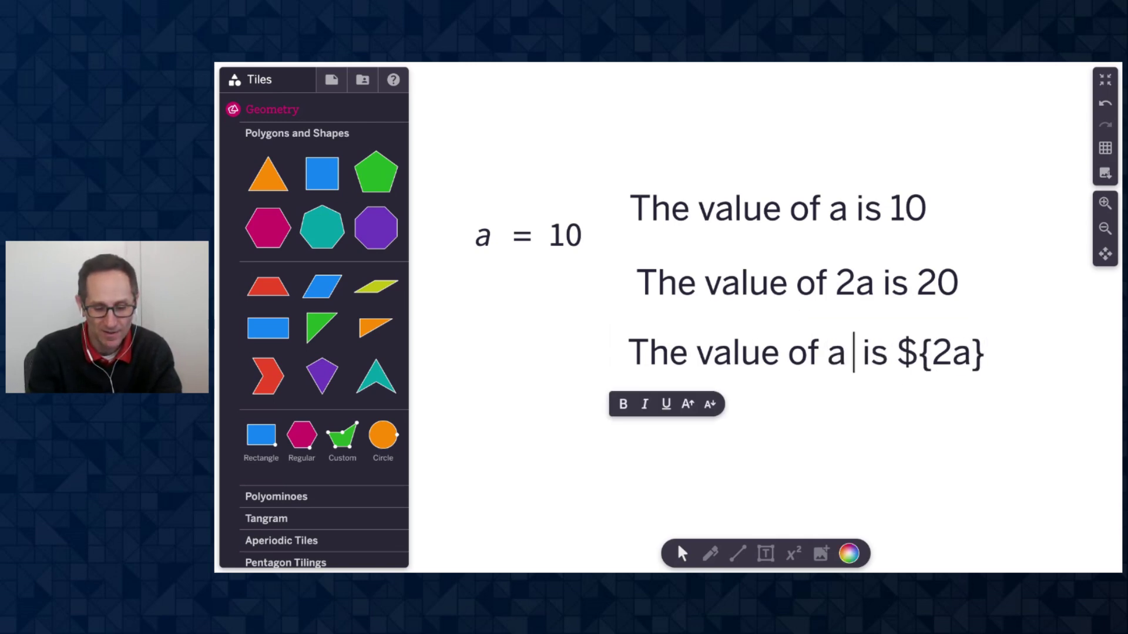
pyautogui.press('Right')
pyautogui.press('Right')
pyautogui.press('Right')
pyautogui.press('Right')
pyautogui.press('Right')
pyautogui.press('Right')
pyautogui.press('Right')
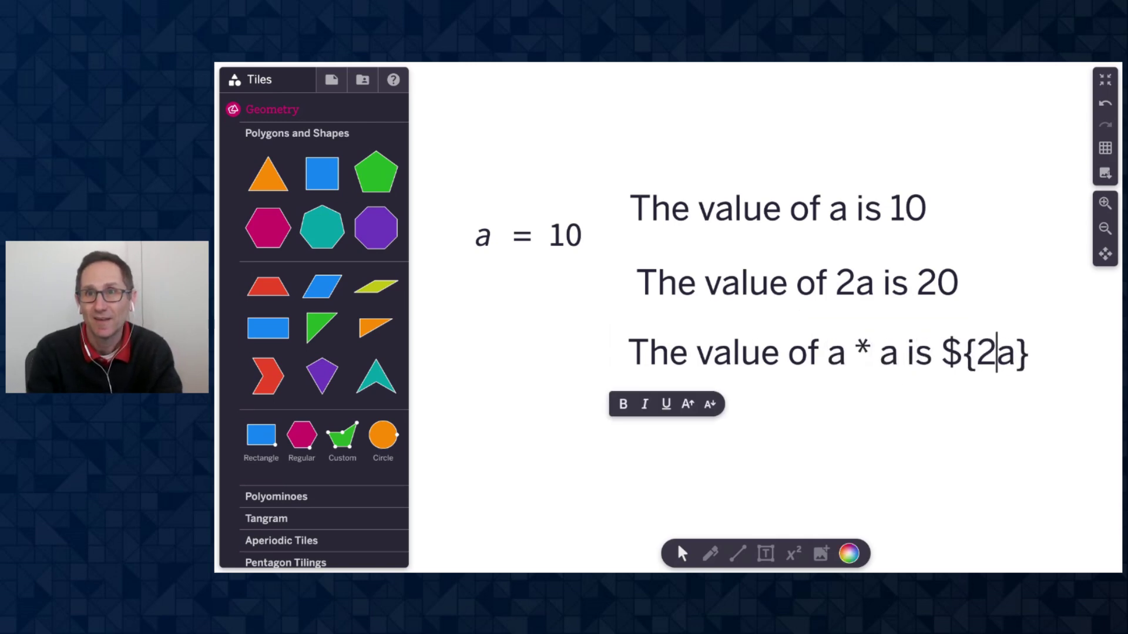
pyautogui.press('BackSpace')
pyautogui.write('^2')
pyautogui.click(900, 402)
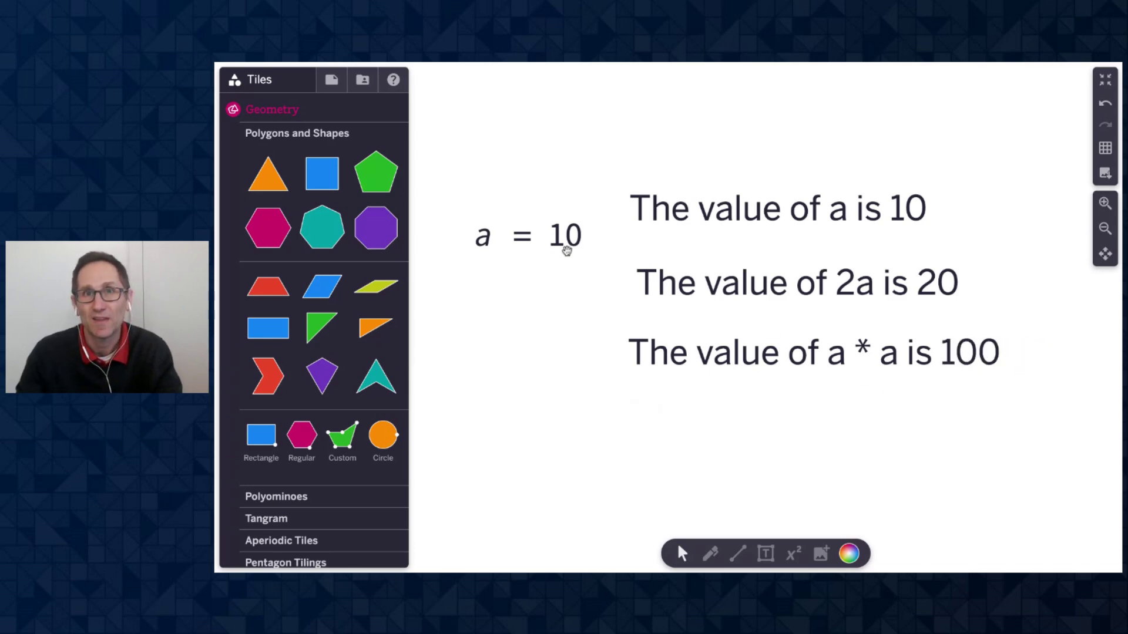
# Step: Change the equation from a = 10 to a = 7
pyautogui.moveTo(566, 251); pyautogui.dragTo(547, 277)
pyautogui.click(555, 263)
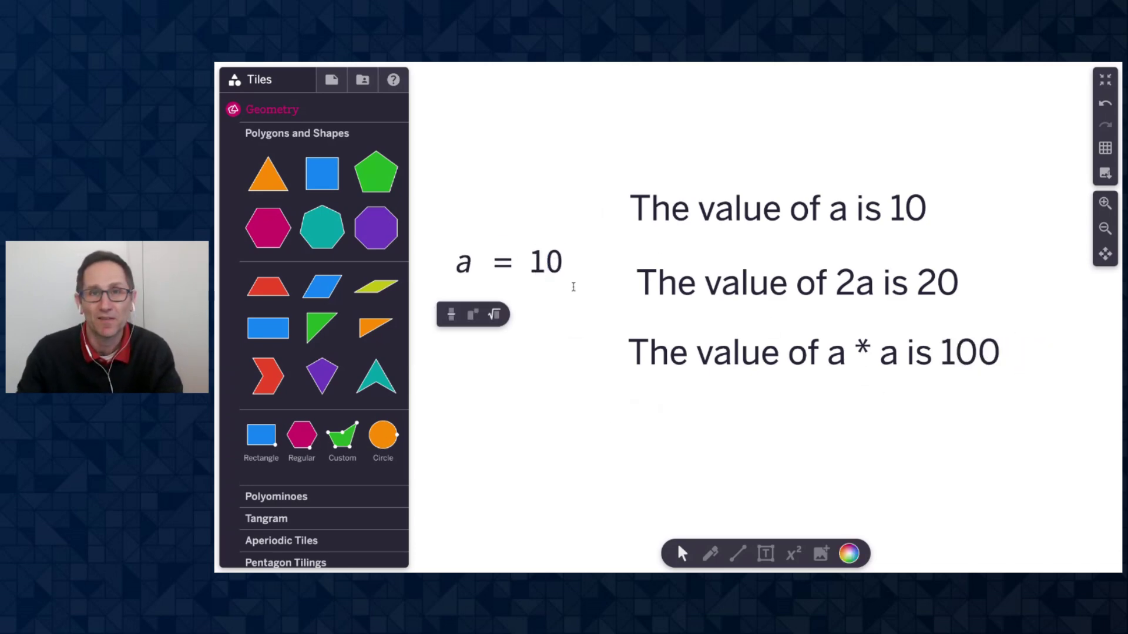
pyautogui.press('Right')
pyautogui.press('BackSpace')
pyautogui.press('BackSpace')
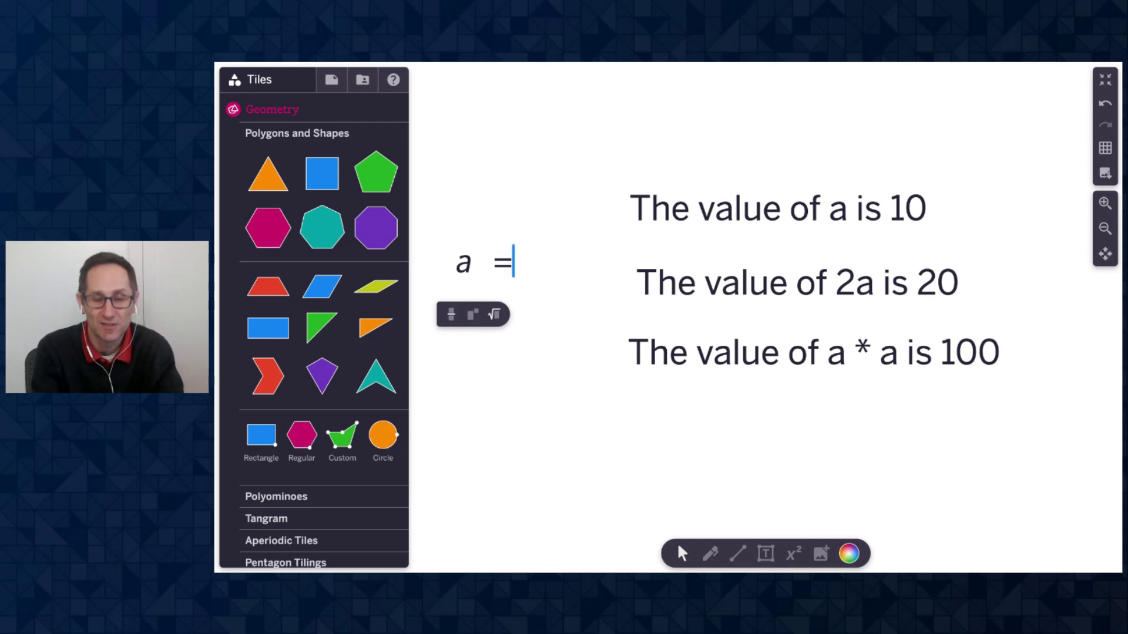
pyautogui.write('7')
pyautogui.click(558, 388)
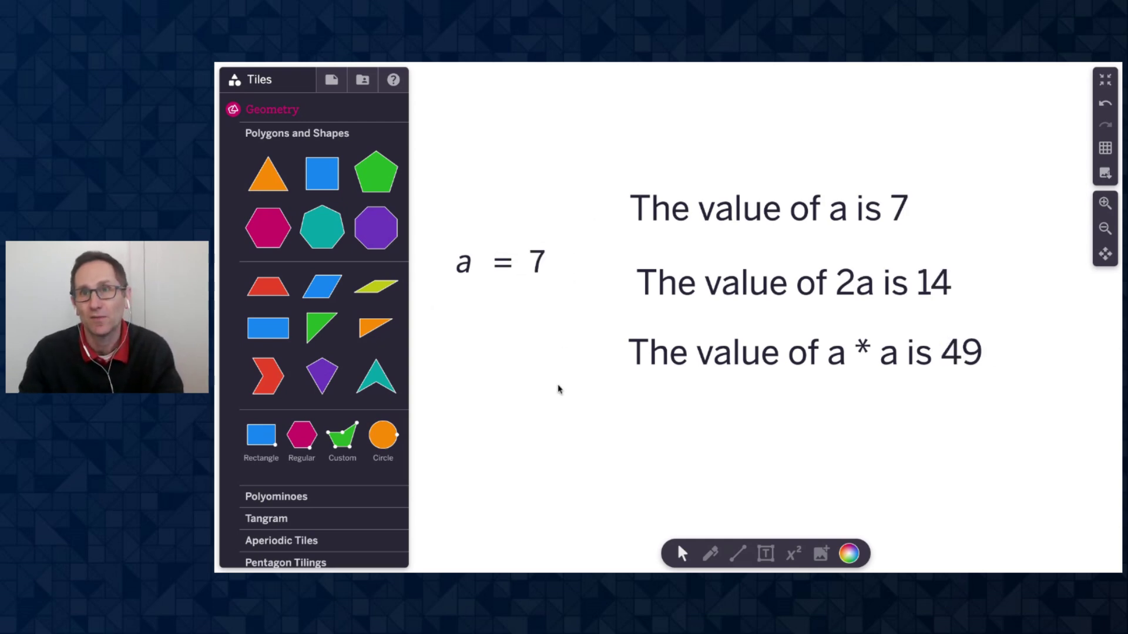
pyautogui.click(493, 269)
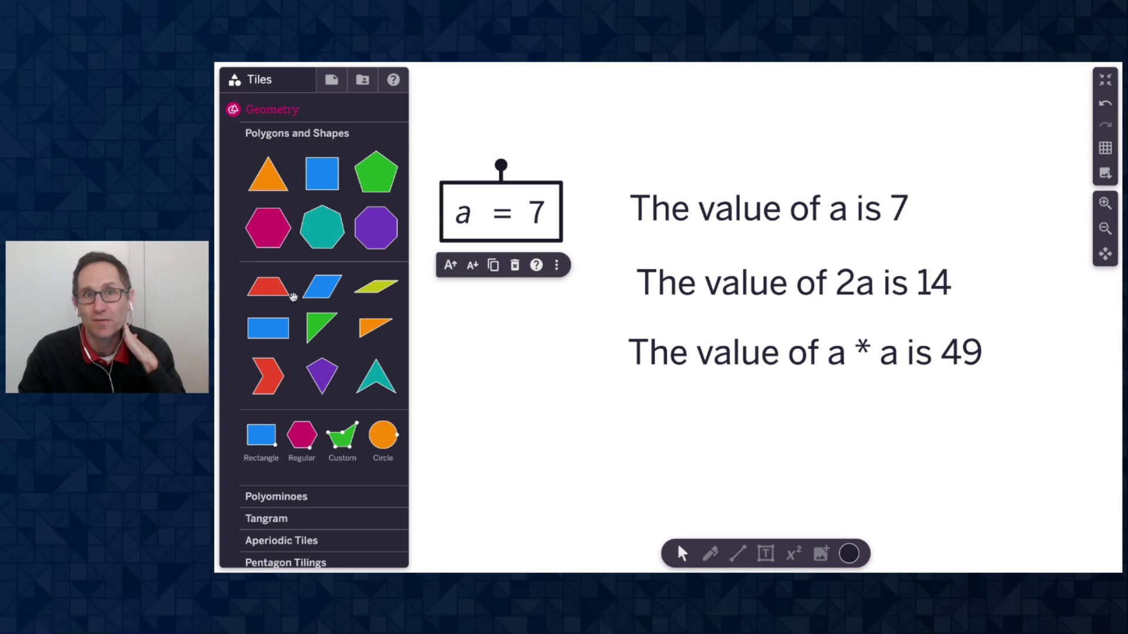
# Step: Place a variable slider for a from the Algebra tiles below the texts
pyautogui.scroll(-5, 292, 297)
pyautogui.click(279, 471)
pyautogui.moveTo(283, 332); pyautogui.dragTo(750, 458)
pyautogui.click(521, 357)
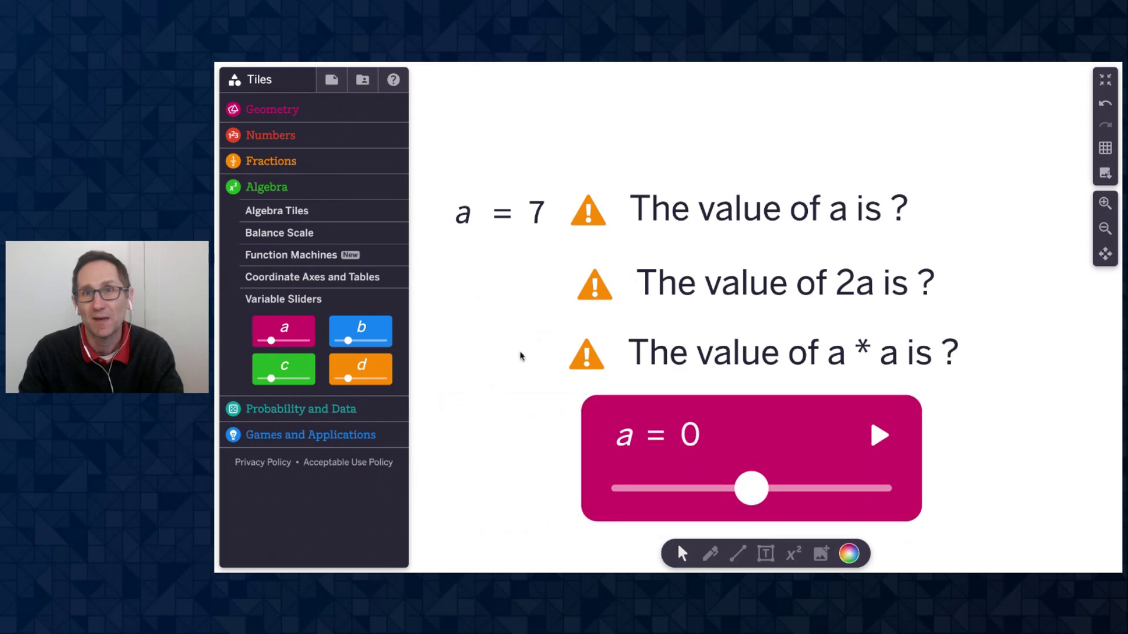
# Step: Delete the a = 7 equation tile
pyautogui.moveTo(588, 220)
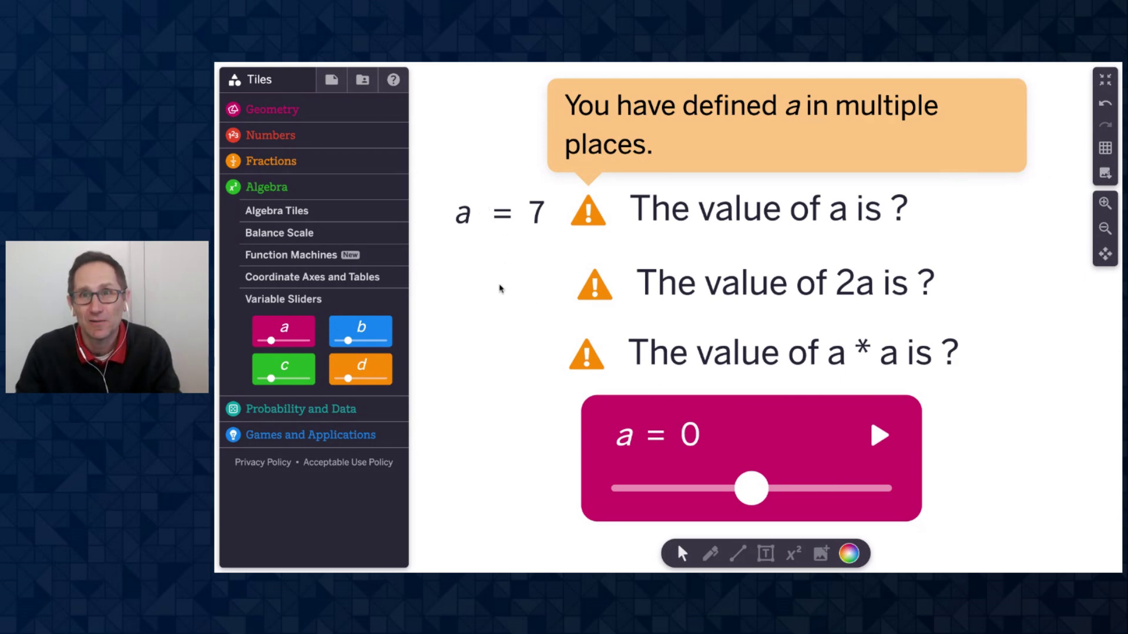
pyautogui.click(492, 214)
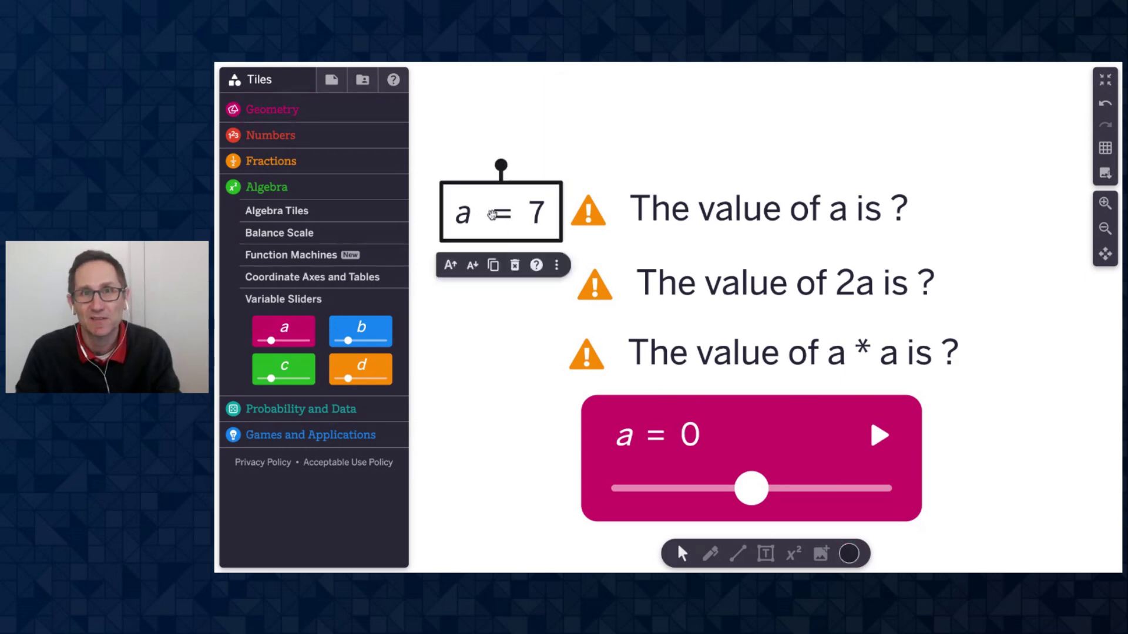
pyautogui.click(511, 266)
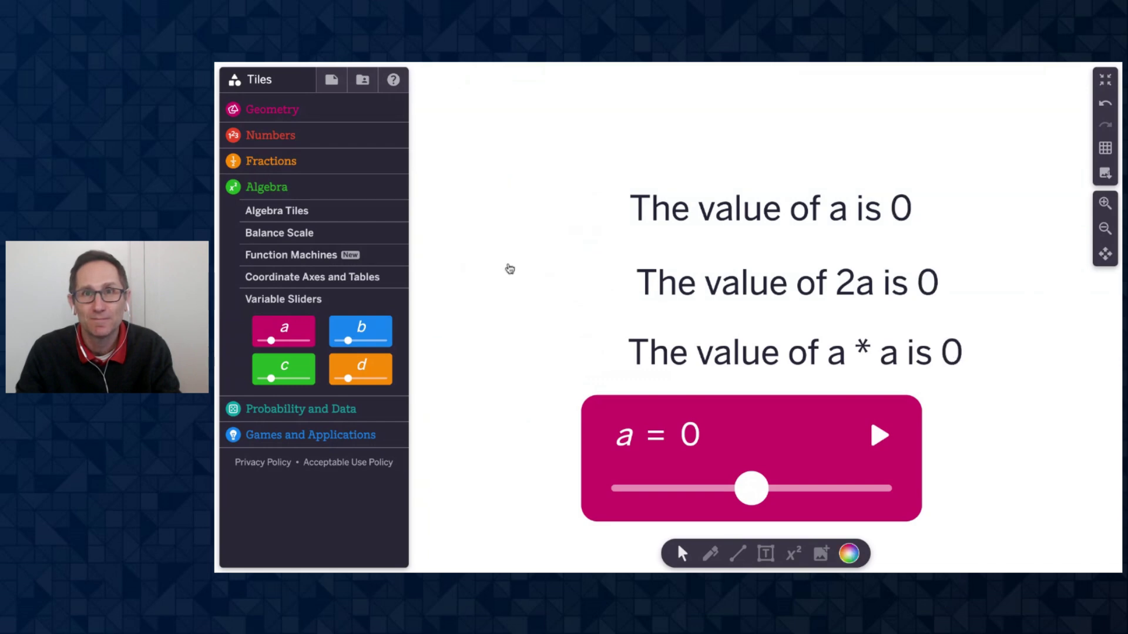
# Step: Set slider a's range to -20 through 20
pyautogui.moveTo(722, 411); pyautogui.dragTo(772, 421)
pyautogui.scroll(-3, 559, 327)
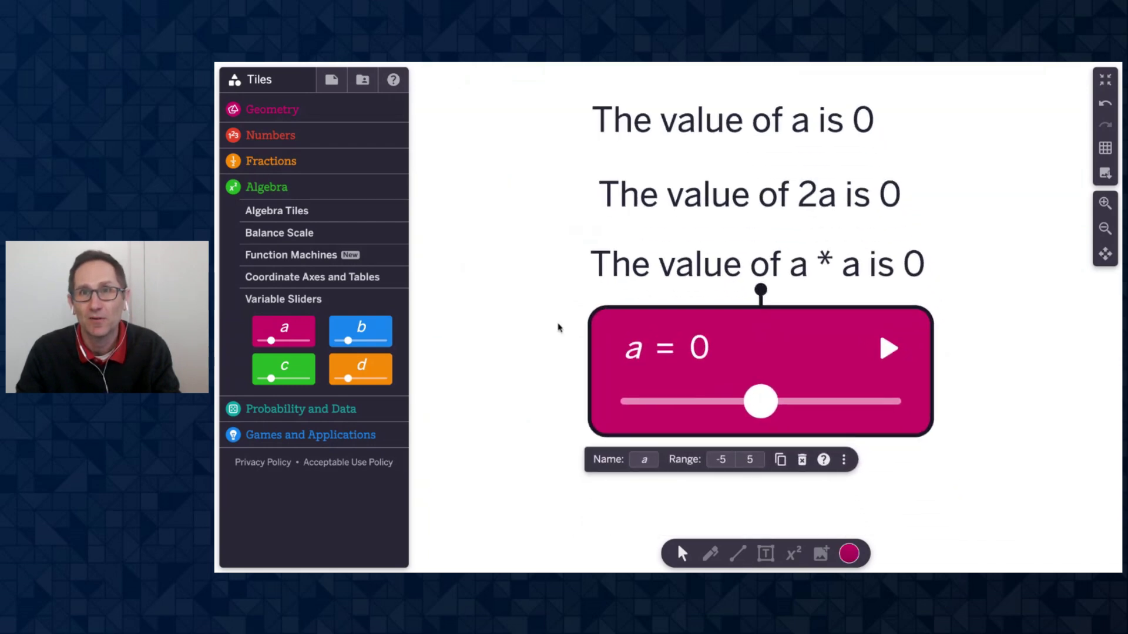
pyautogui.click(735, 467)
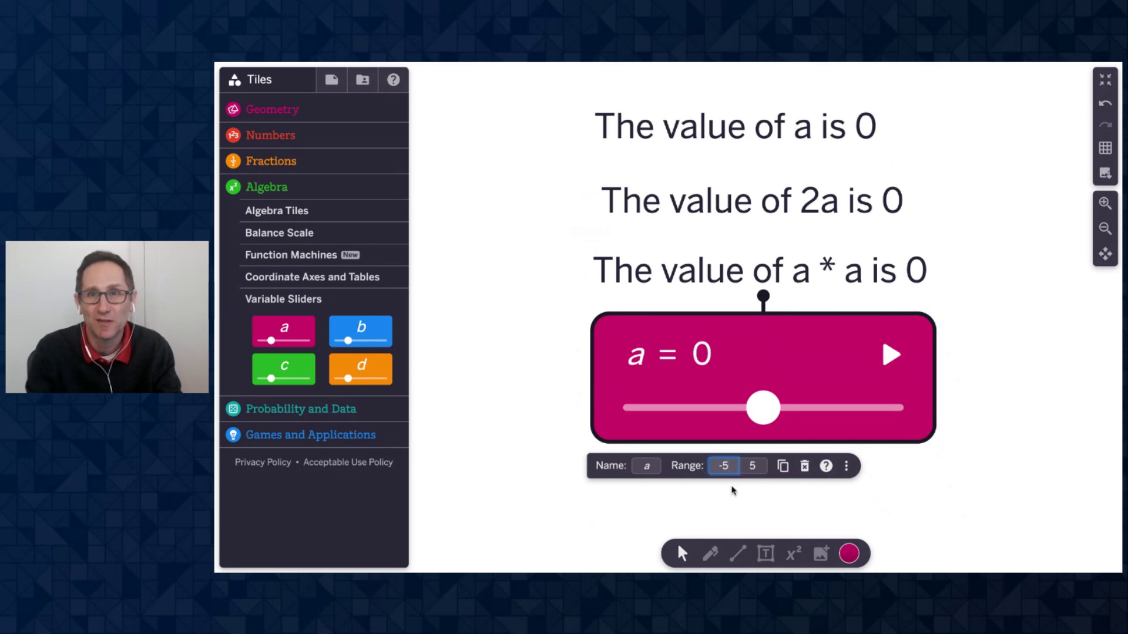
pyautogui.write('-20')
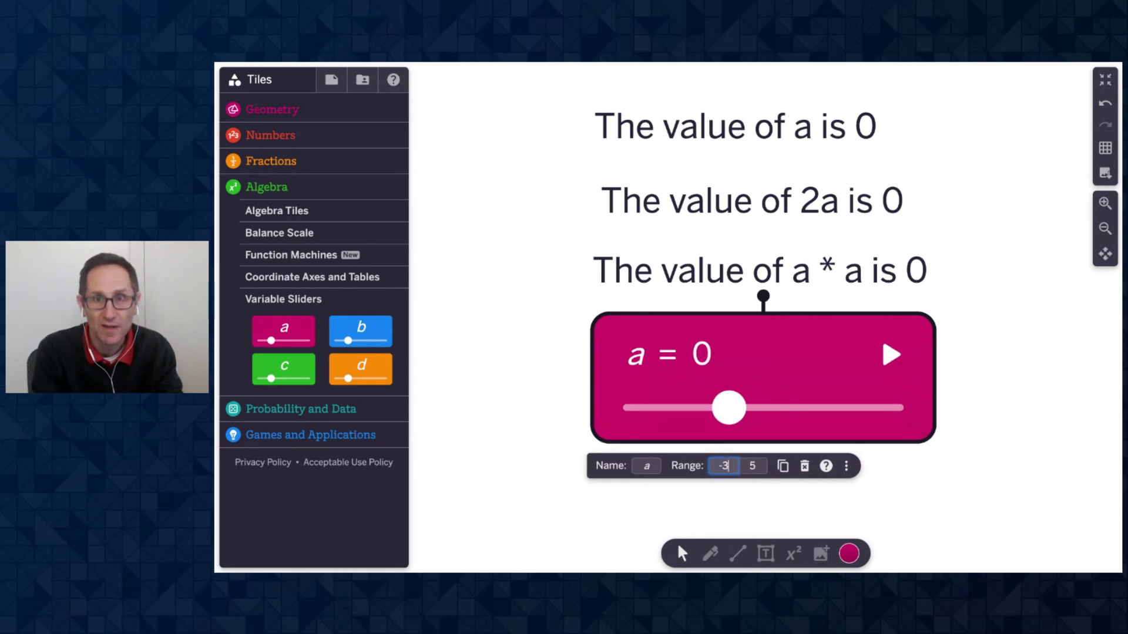
pyautogui.press('Tab')
pyautogui.write('20')
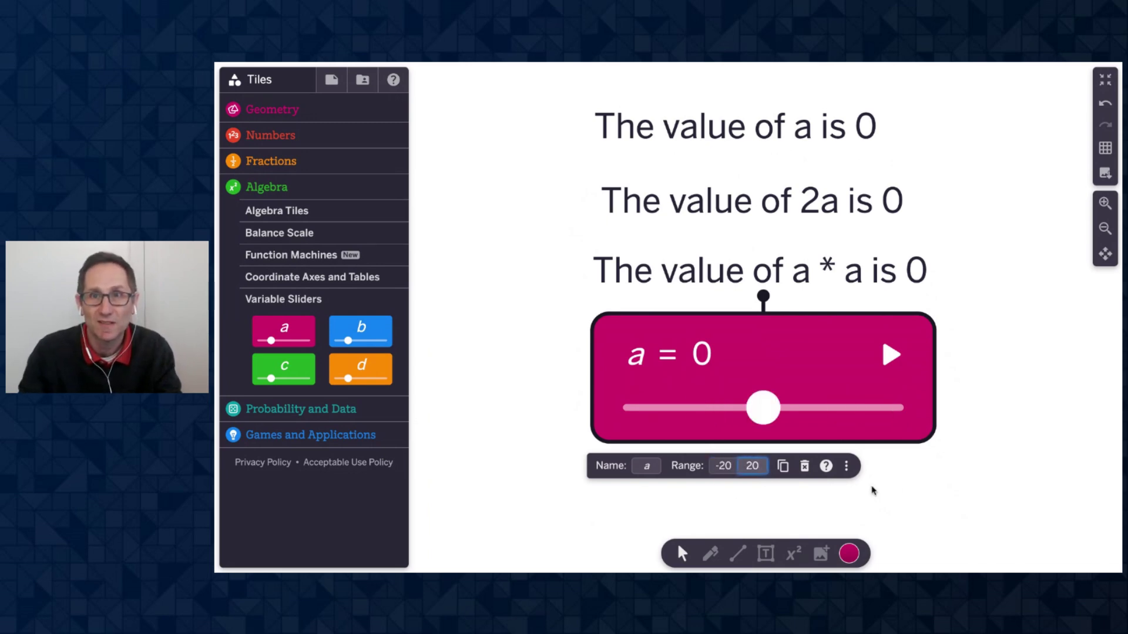
# Step: Enter 0.00 as the slider's increment and start animating a
pyautogui.click(846, 466)
pyautogui.doubleClick(837, 378)
pyautogui.write('0.00')
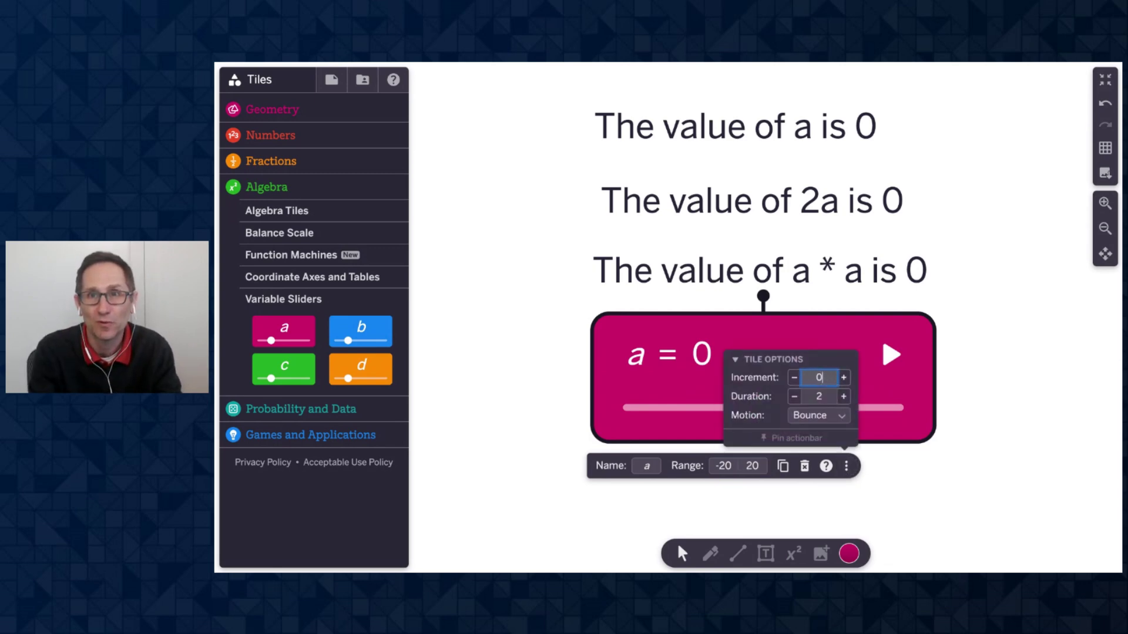
pyautogui.click(1005, 487)
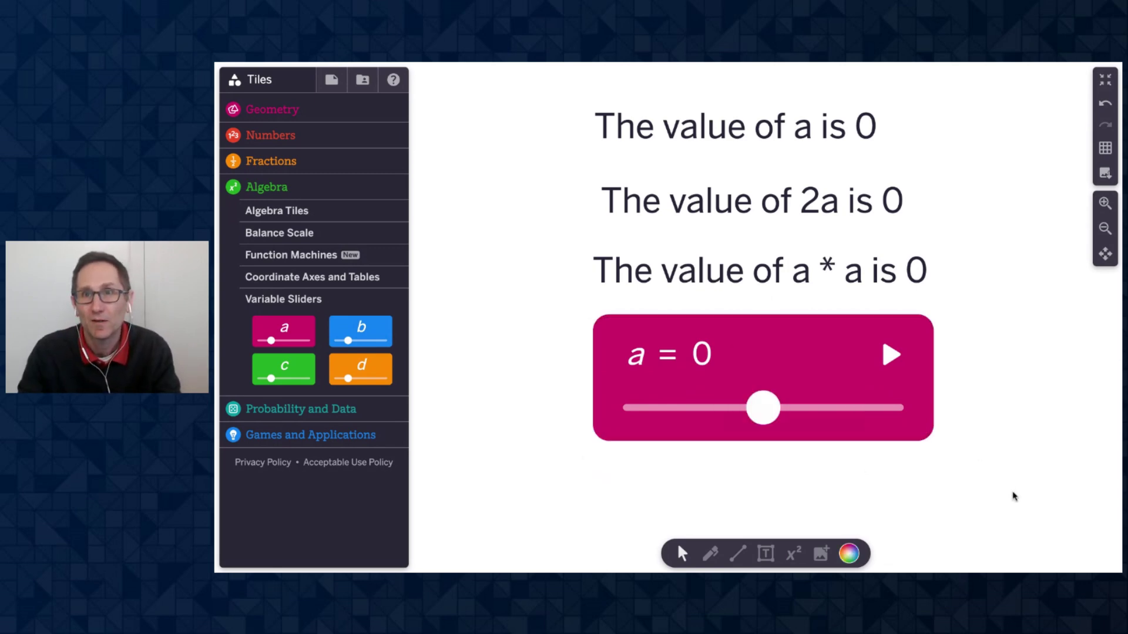
pyautogui.click(889, 355)
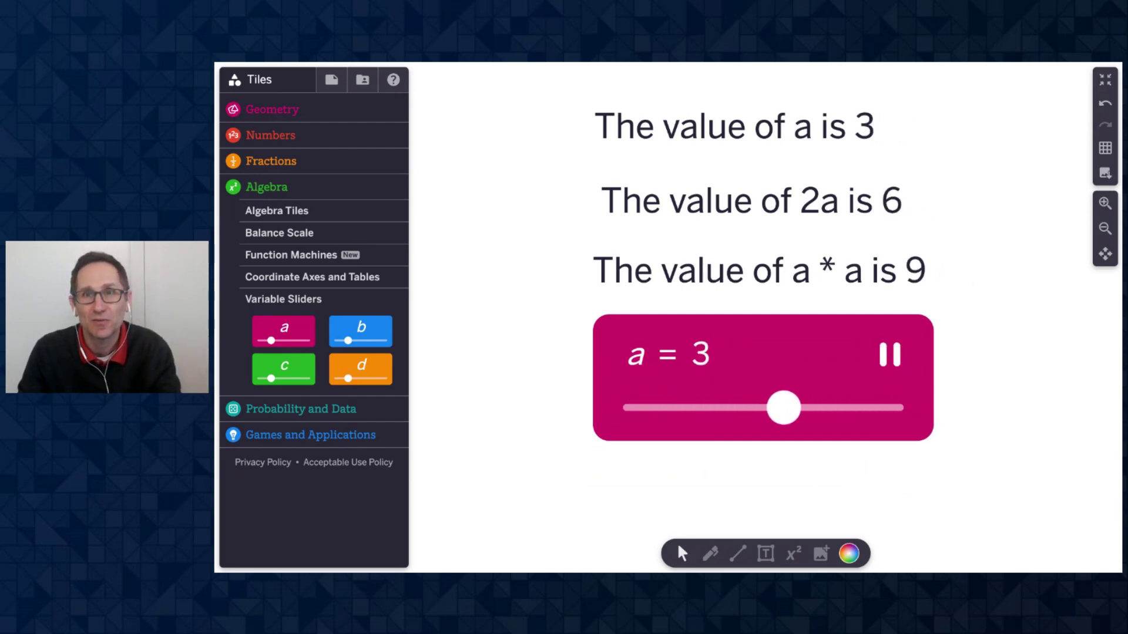
# Step: Set a to 3, raise the animation duration from 2 to 6, and play it again
pyautogui.moveTo(774, 416); pyautogui.dragTo(620, 416)
pyautogui.click(890, 356)
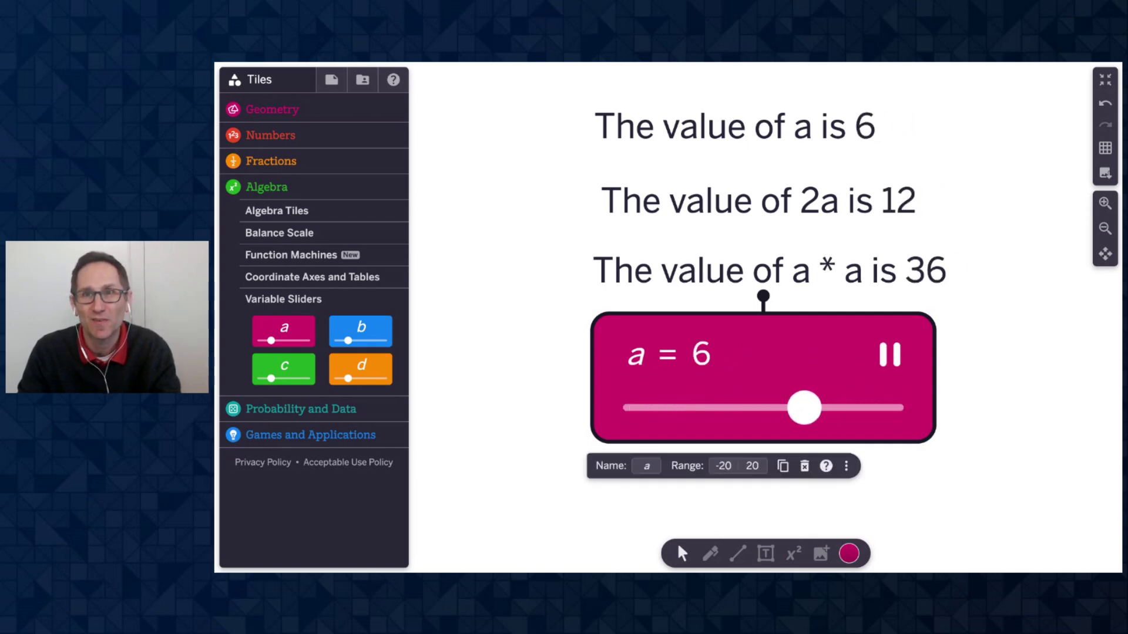
pyautogui.click(891, 353)
pyautogui.click(846, 466)
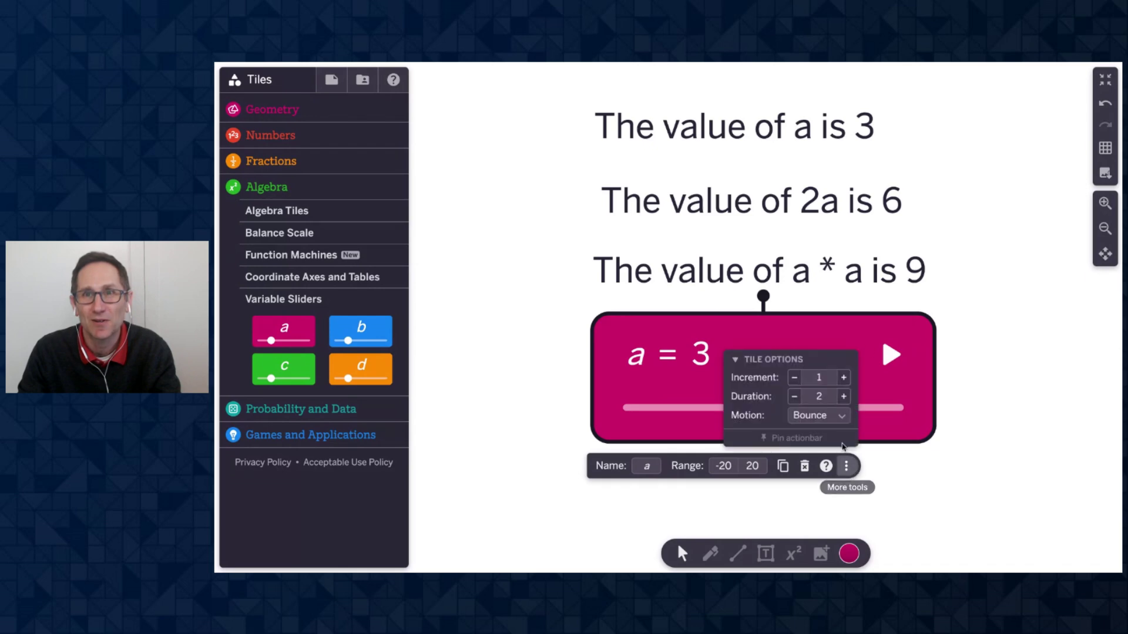
pyautogui.click(844, 398)
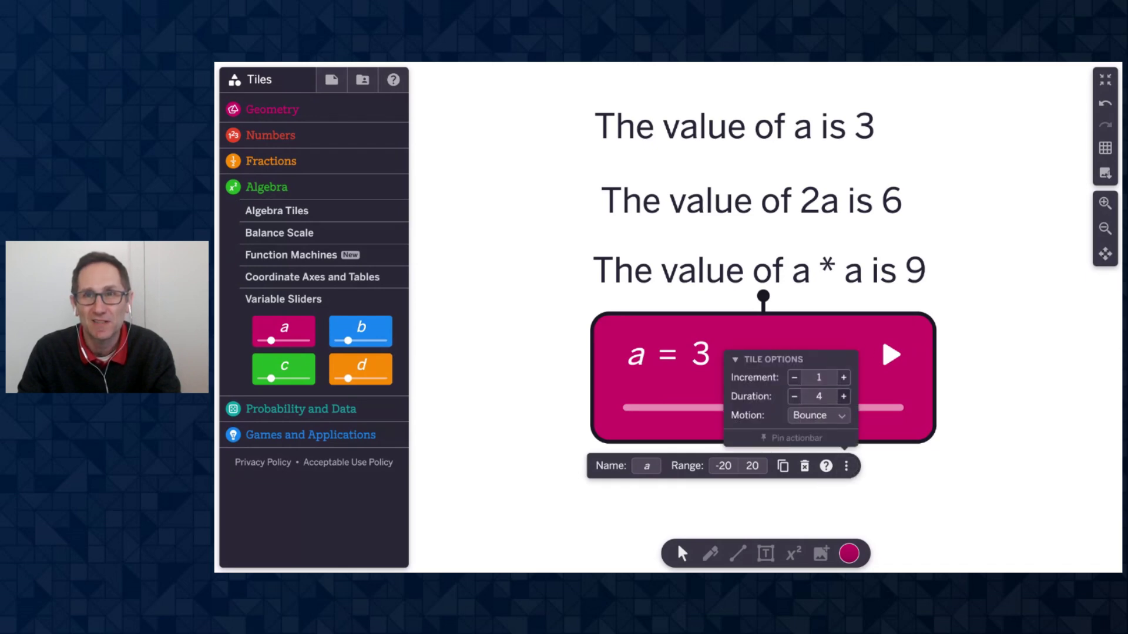
pyautogui.click(843, 397)
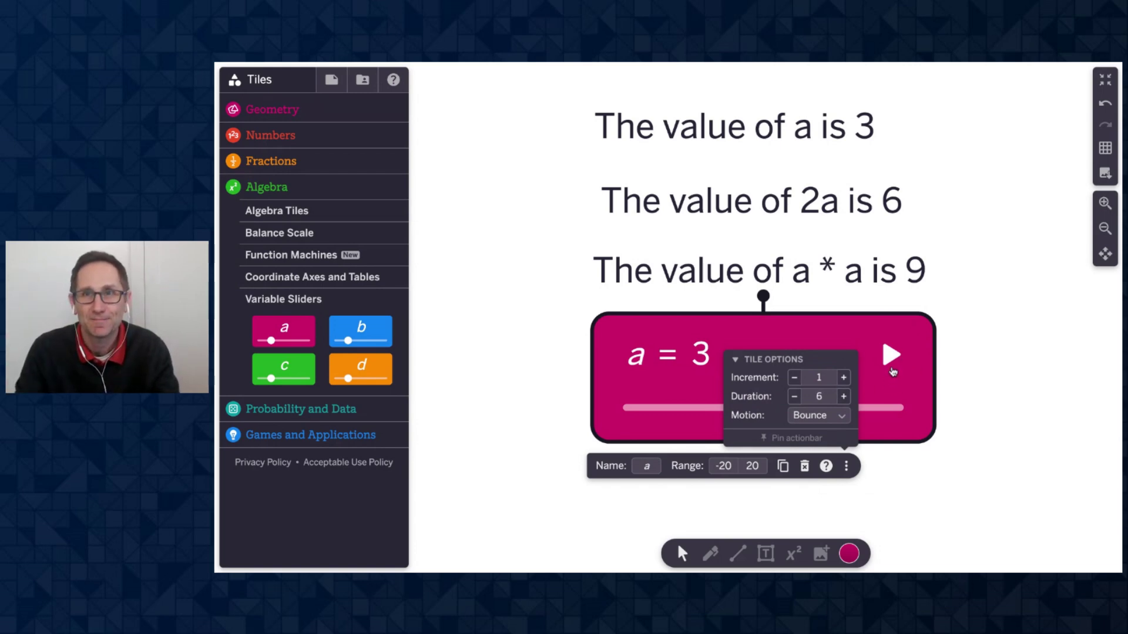
pyautogui.click(892, 369)
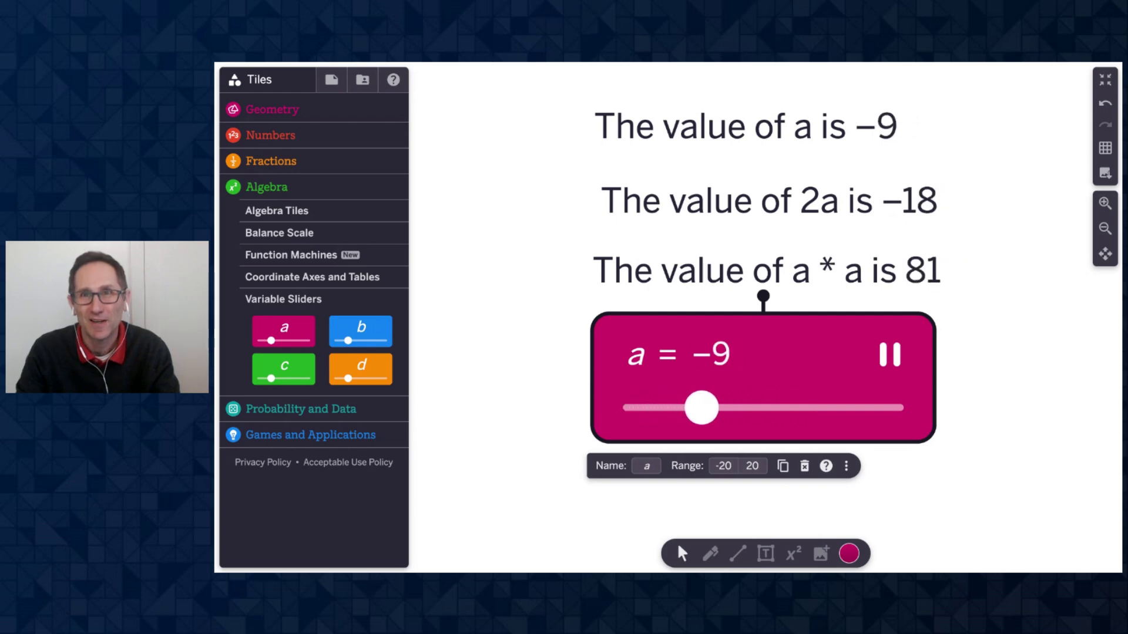
# Step: Pause slider a at 6 and scroll to the 8 unit² grid and hexagons
pyautogui.click(895, 363)
pyautogui.click(981, 392)
pyautogui.scroll(-2, 984, 392)
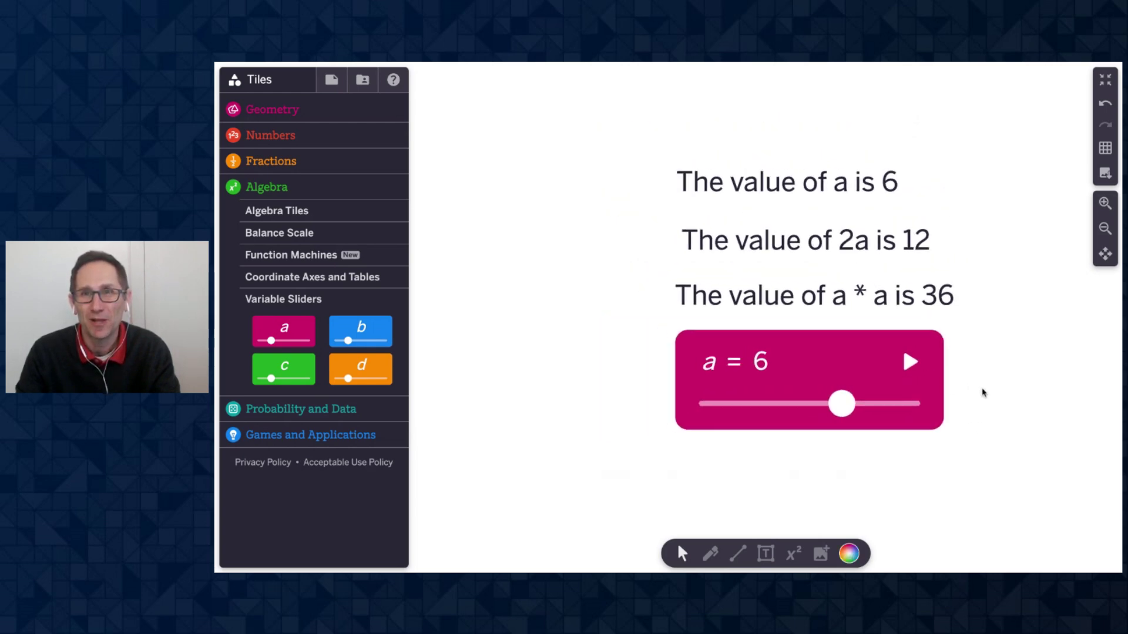
pyautogui.scroll(3, 982, 392)
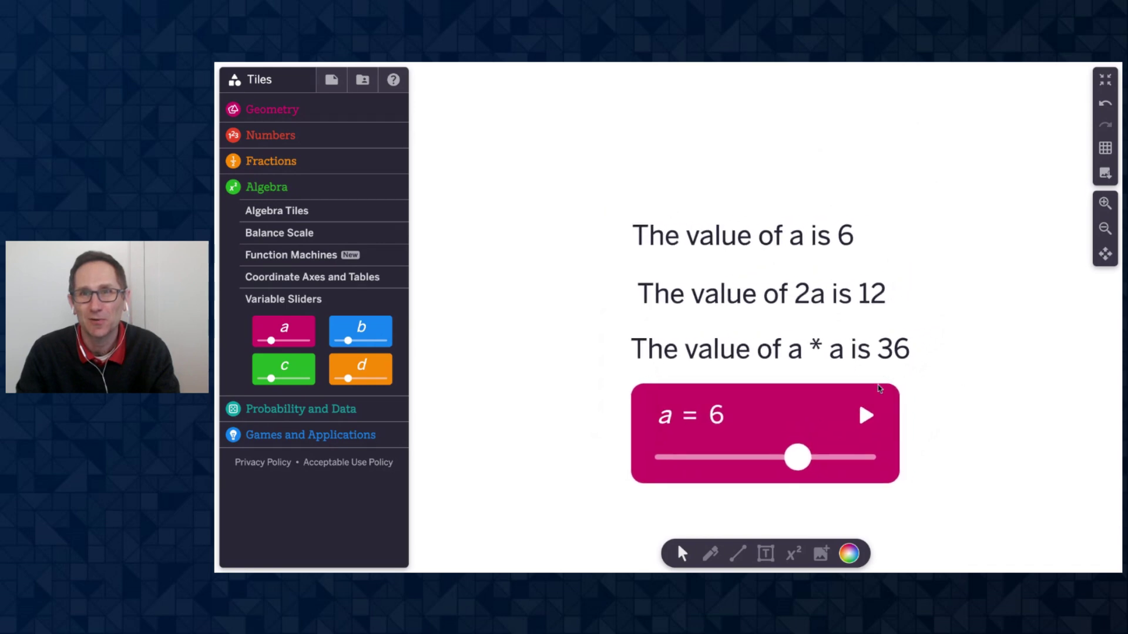
pyautogui.scroll(10, 879, 387)
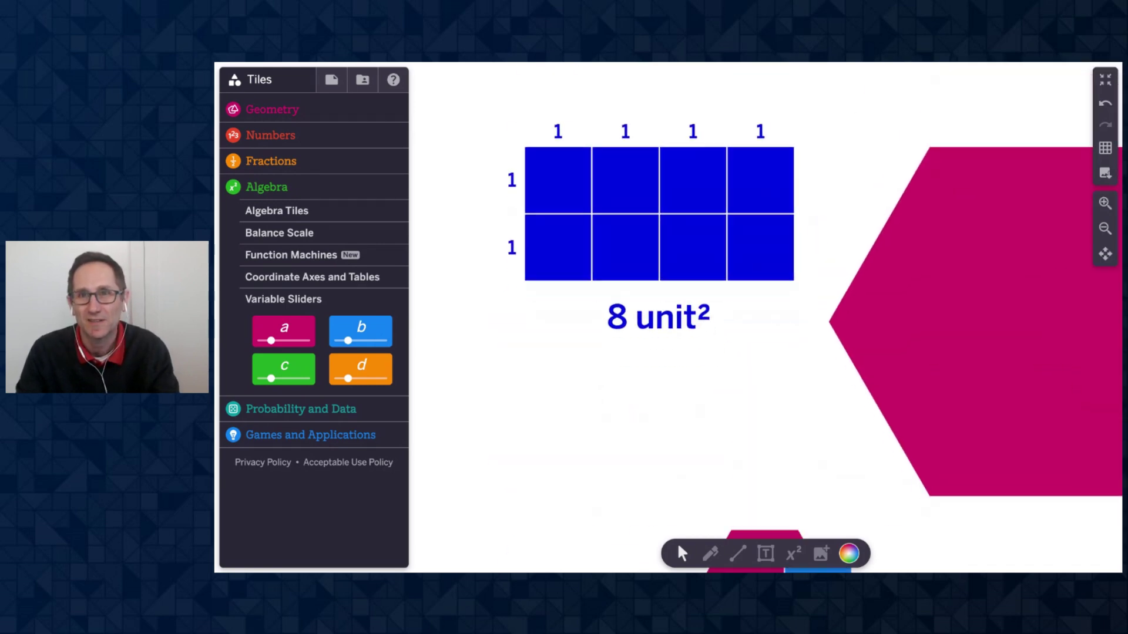
pyautogui.scroll(-5, 879, 388)
pyautogui.scroll(-3, 885, 381)
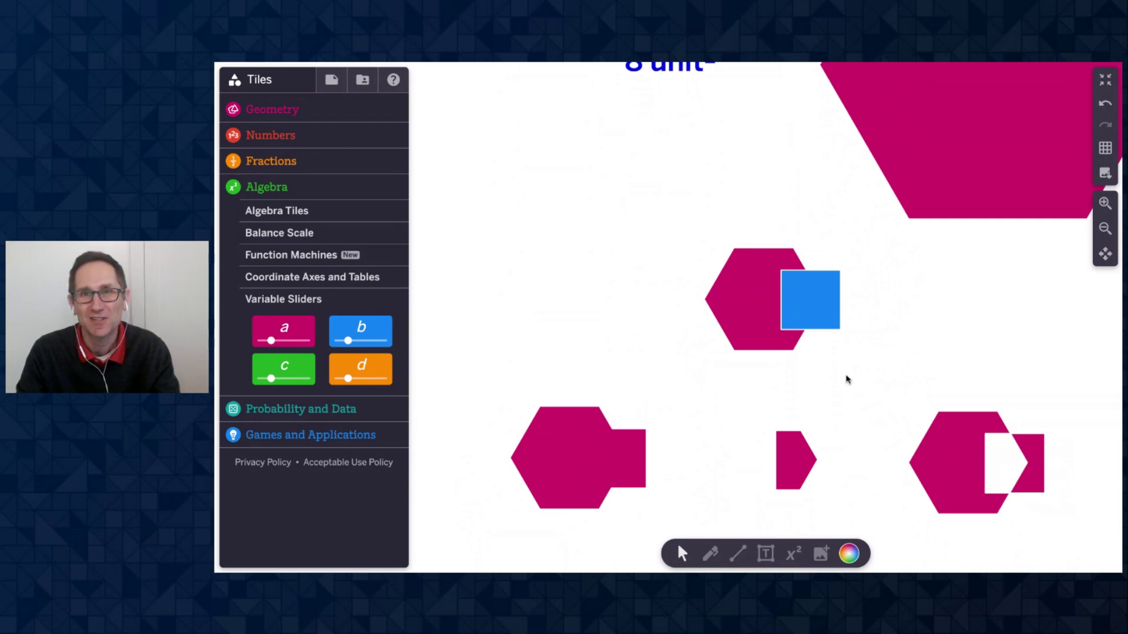
pyautogui.scroll(8, 847, 379)
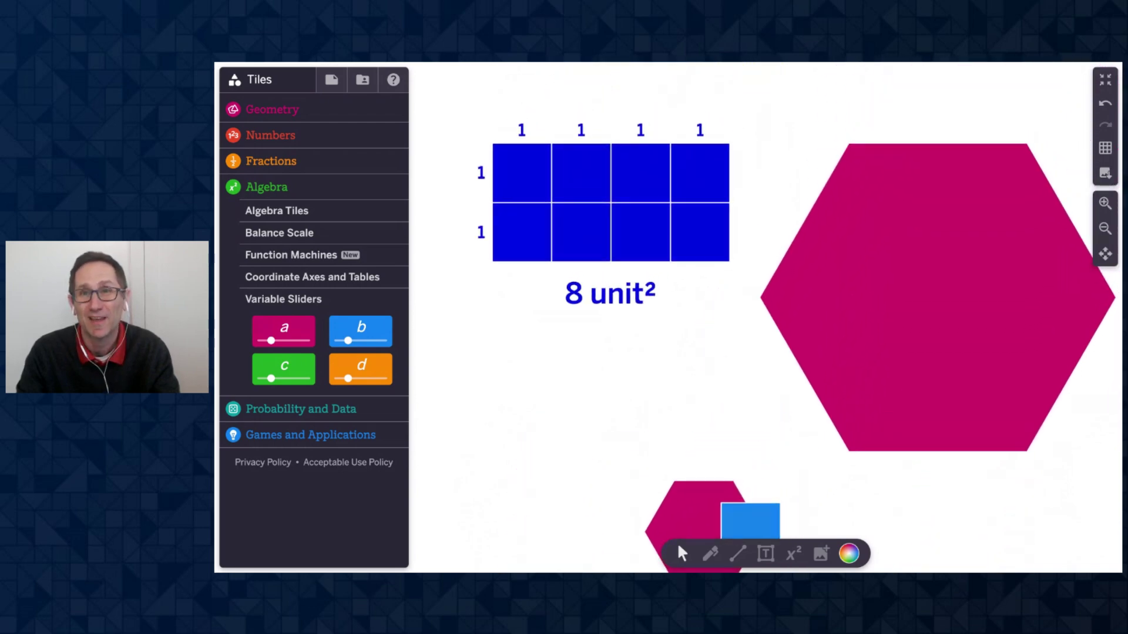
pyautogui.scroll(10, 764, 317)
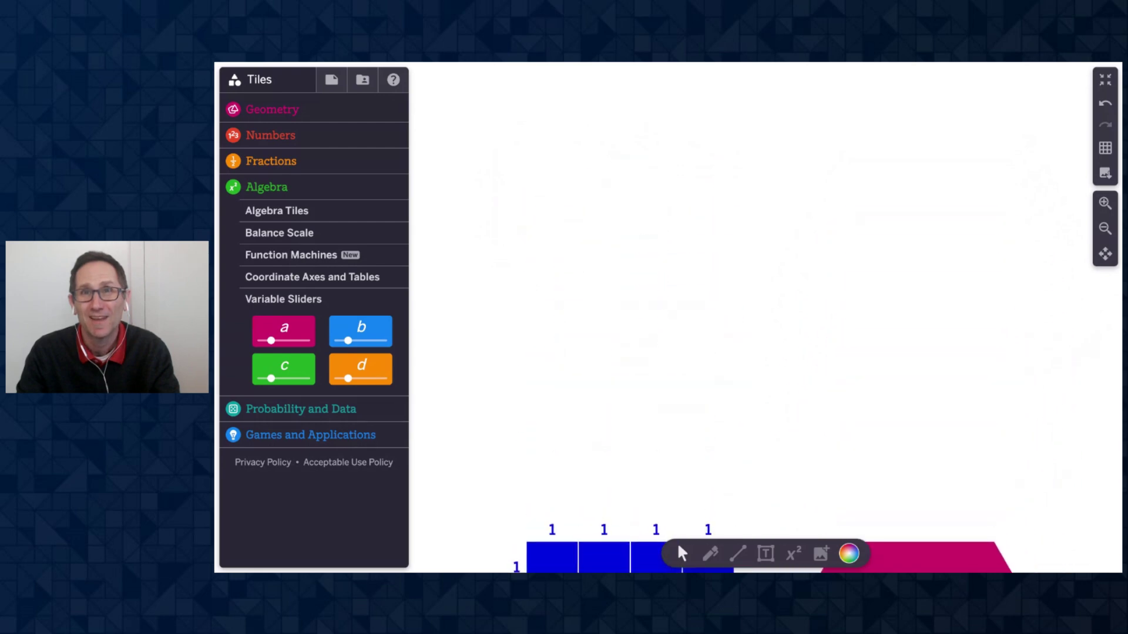
pyautogui.scroll(-10, 897, 436)
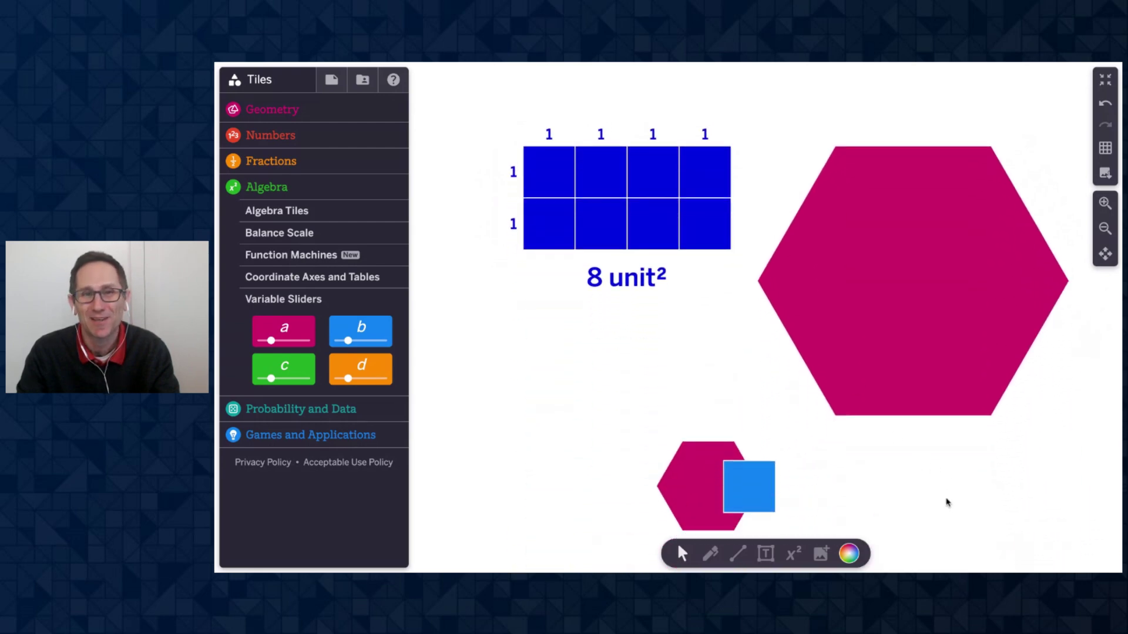